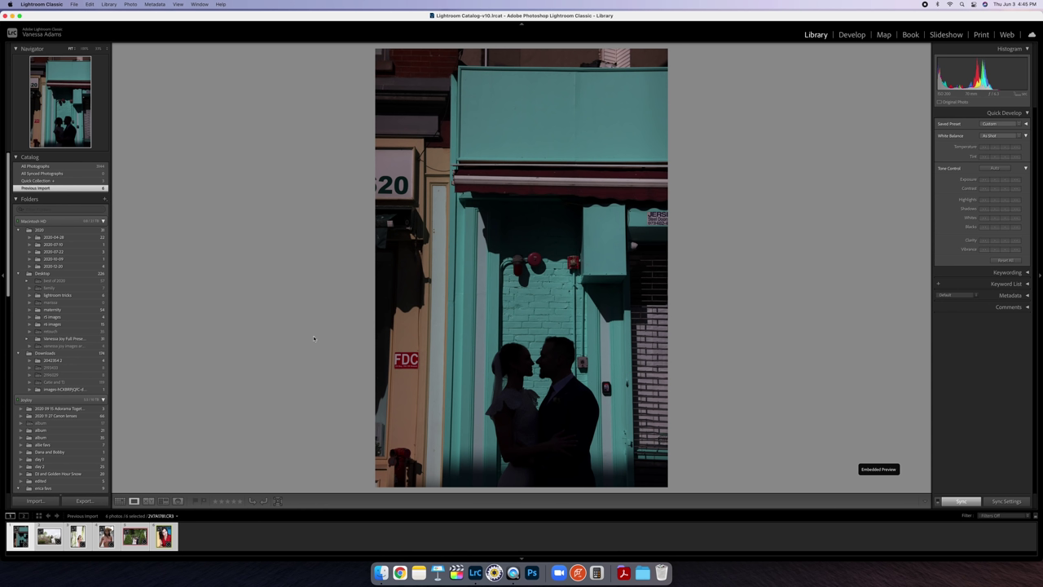
Step: Switch to photo developing and apply the VJS - Bright and Vibrant preset to the silhouette photo
click(852, 34)
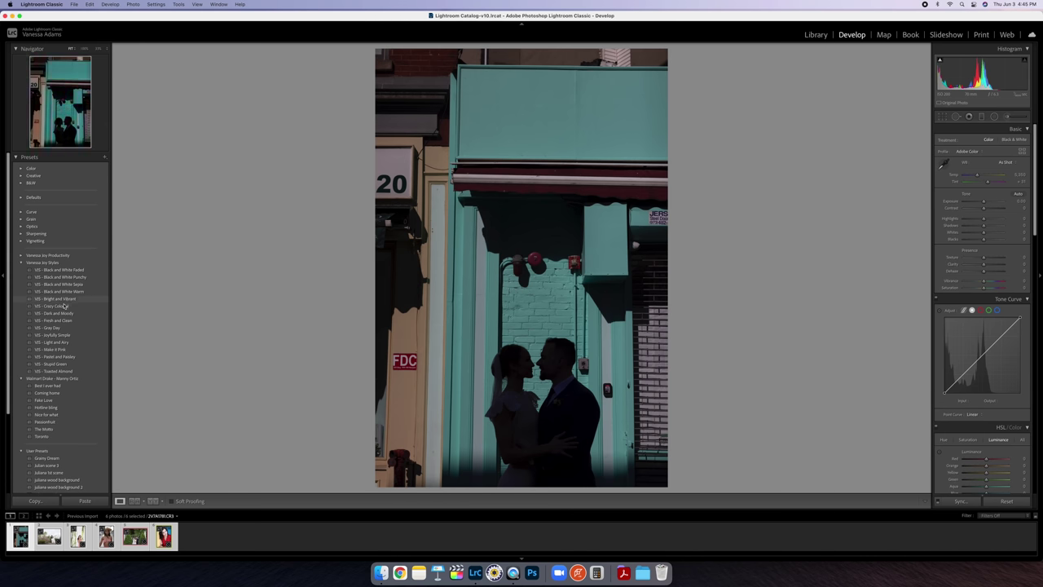
click(61, 329)
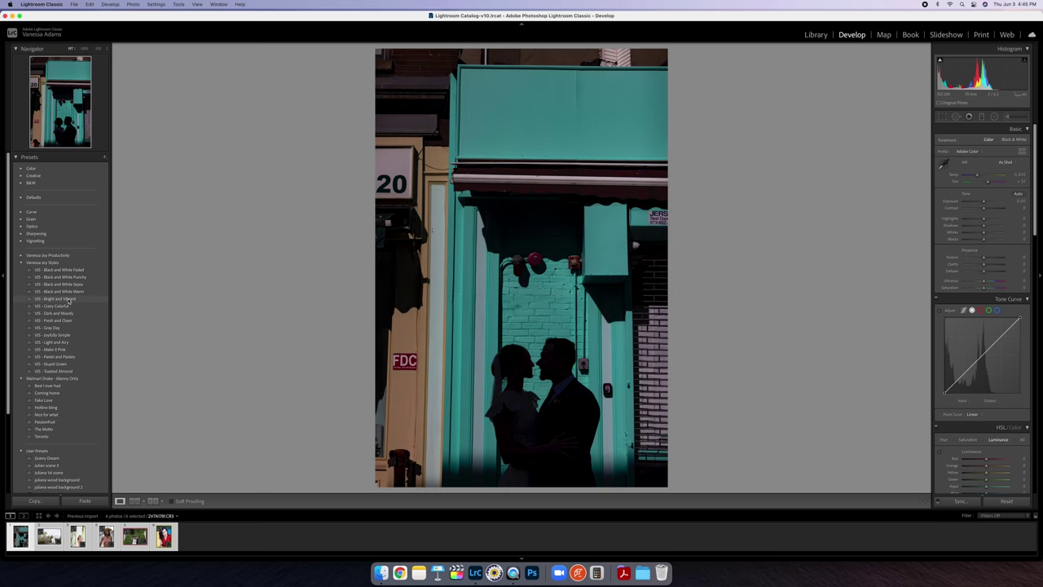
click(58, 299)
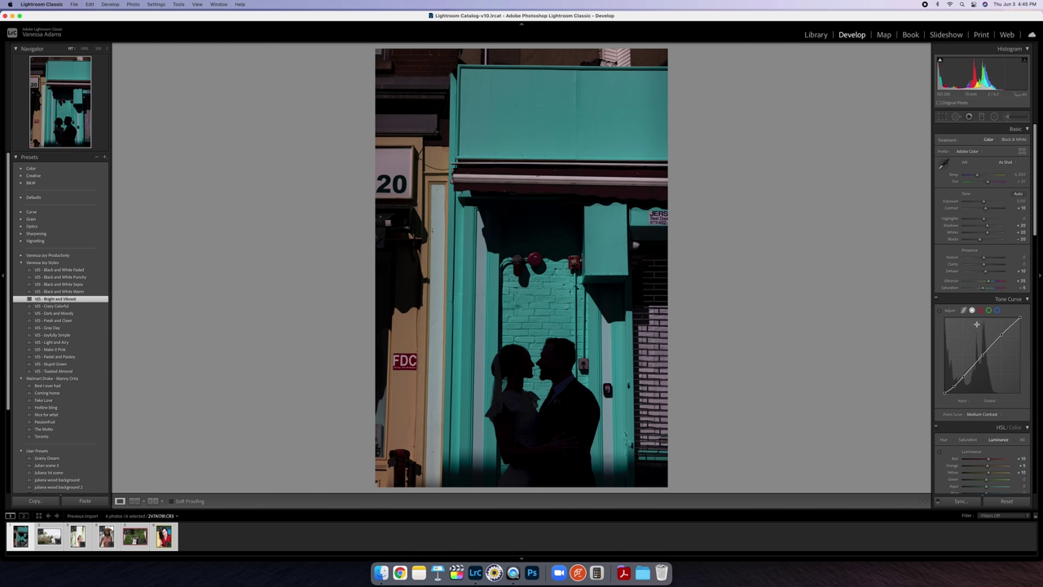
Step: Look through the preset's develop settings down to Detail and collapse the Color Grading section
scroll(977, 323, down, 8)
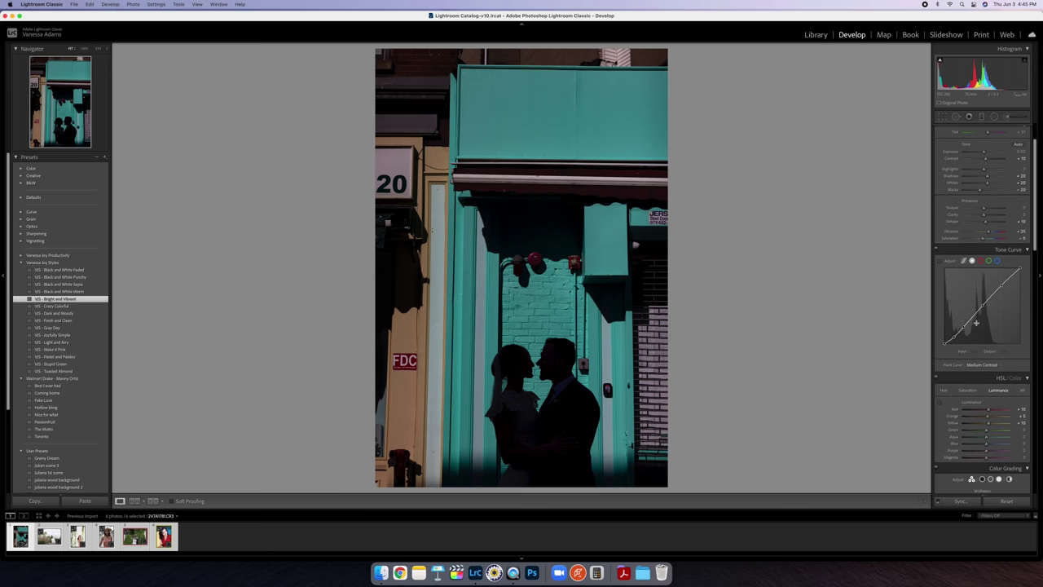
scroll(978, 325, down, 5)
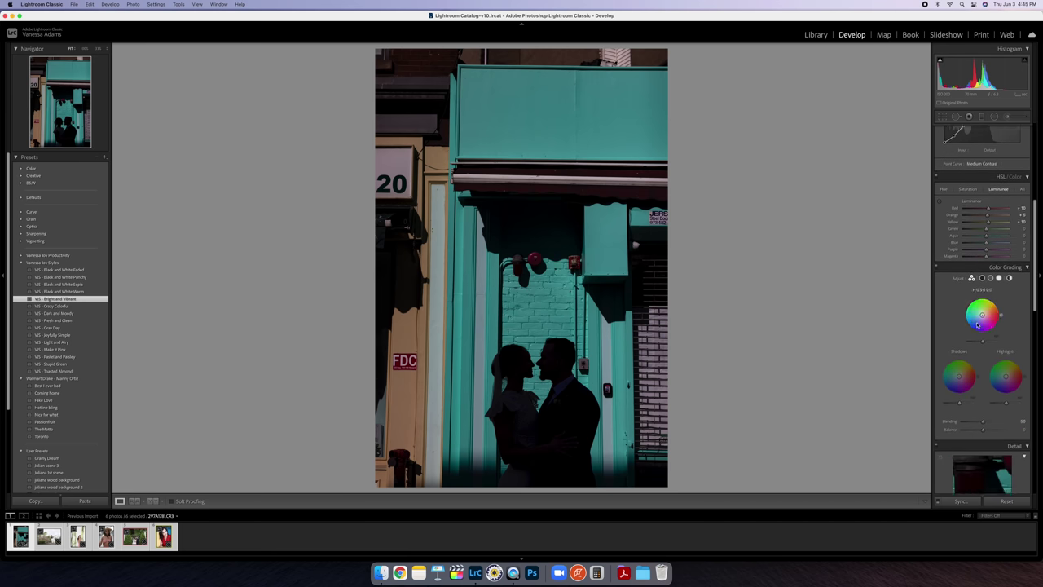
scroll(981, 336, down, 5)
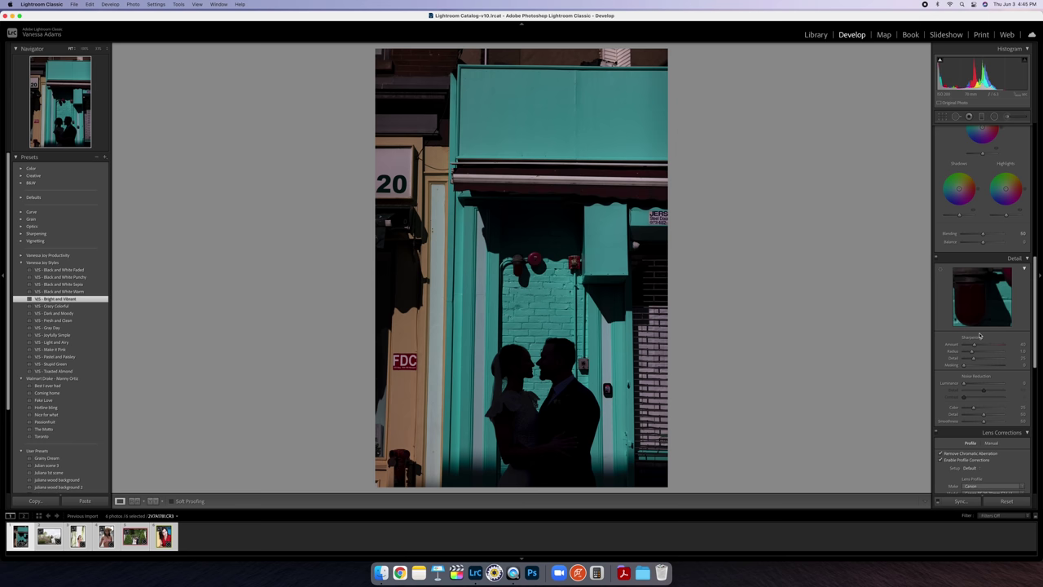
scroll(980, 335, up, 3)
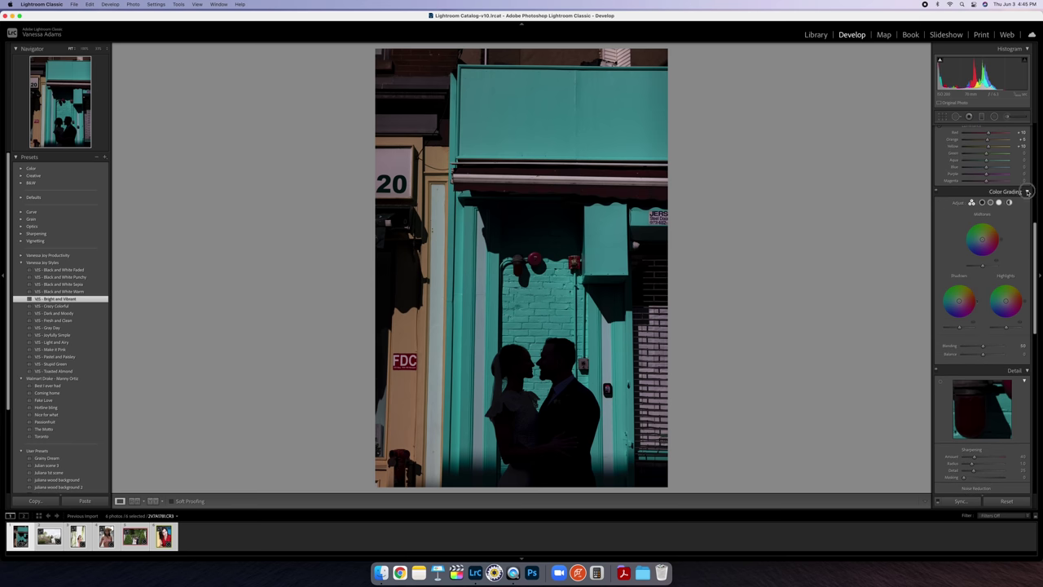
click(1003, 192)
Step: Deepen the silhouette by lowering Shadows to about -19 and Blacks to about -49, and fine-tune Whites
scroll(992, 243, up, 2)
scroll(992, 243, up, 2)
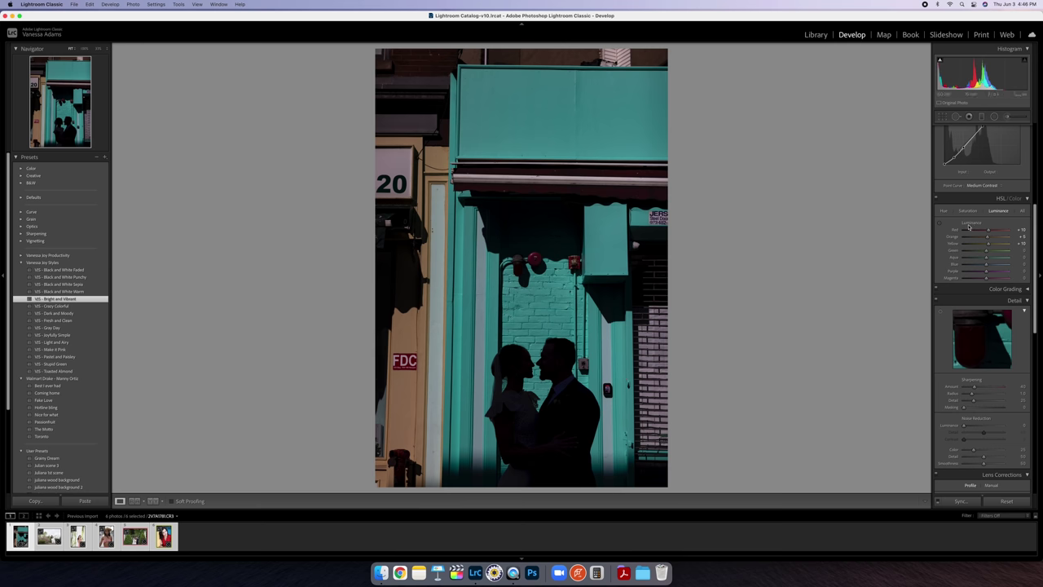
scroll(976, 225, up, 1)
scroll(976, 228, up, 5)
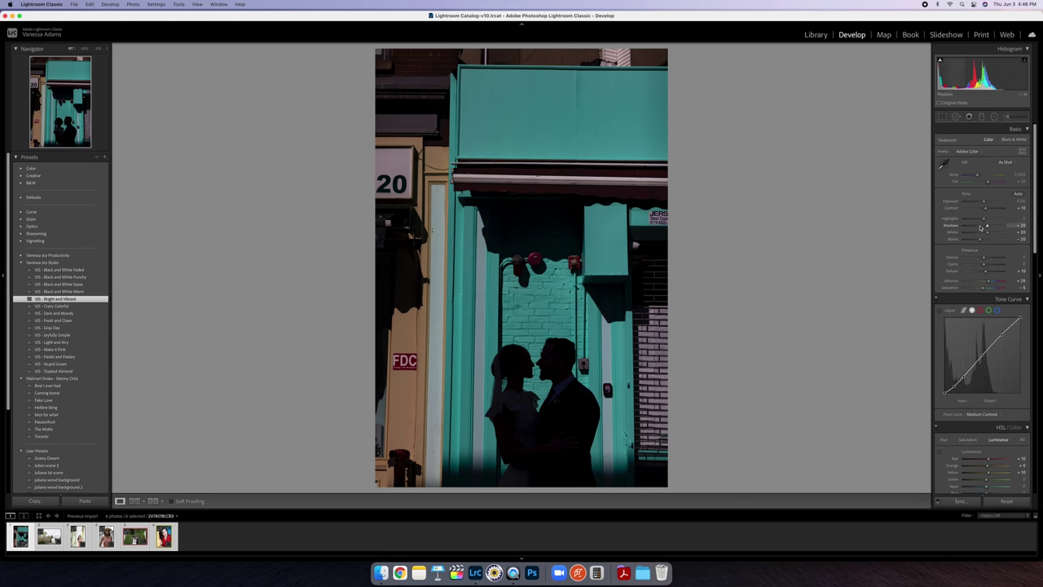
click(981, 226)
click(975, 240)
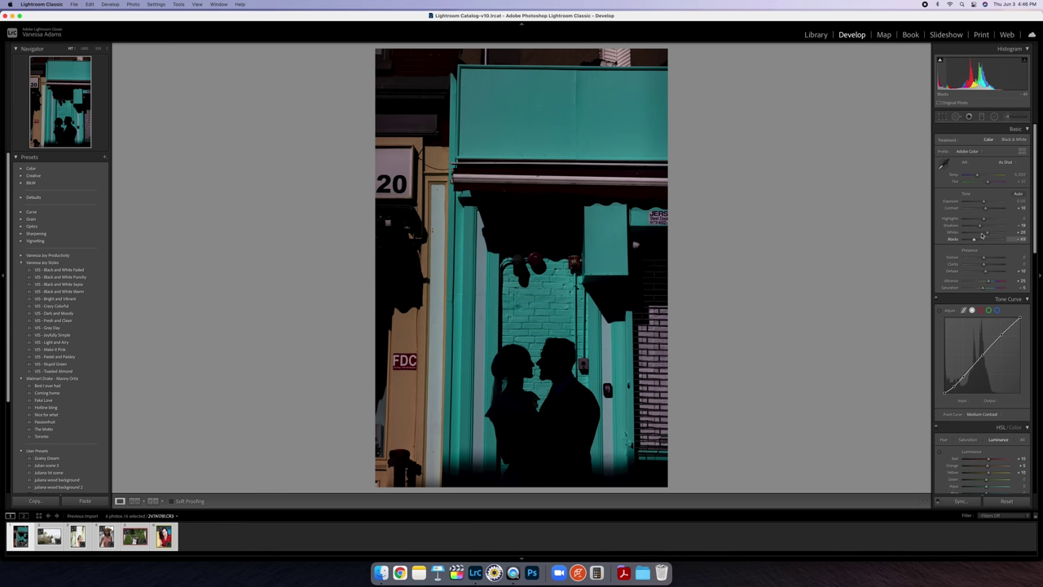
mouse_move(984, 234)
mouse_down()
mouse_move(999, 233)
mouse_move(987, 234)
mouse_up()
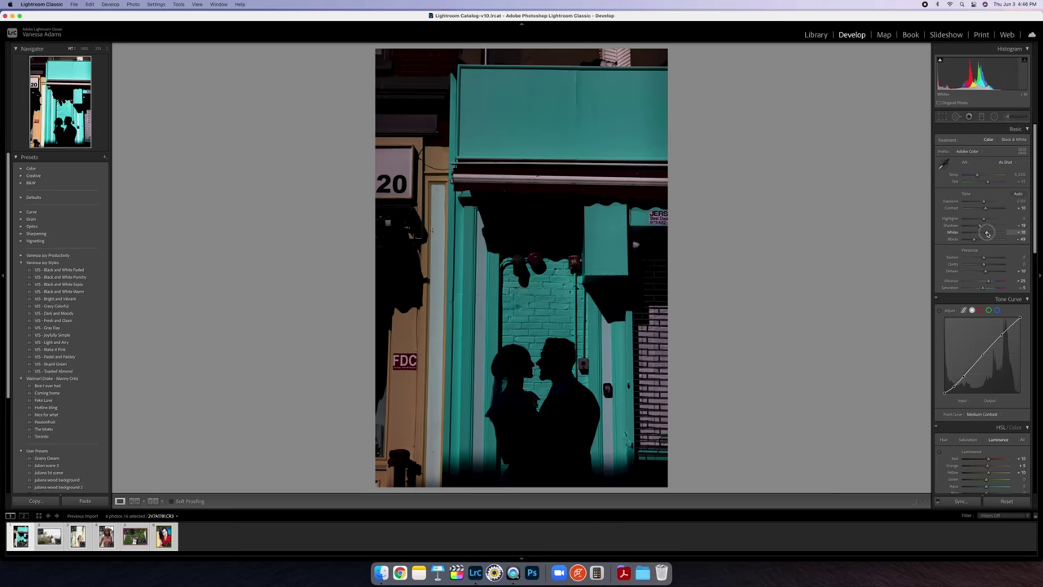
Step: Shift the teal storefront's hue to violet-blue with the targeted adjustment, setting Aqua and Blue to +100, and raise the Purple and Magenta hues
scroll(987, 233, down, 4)
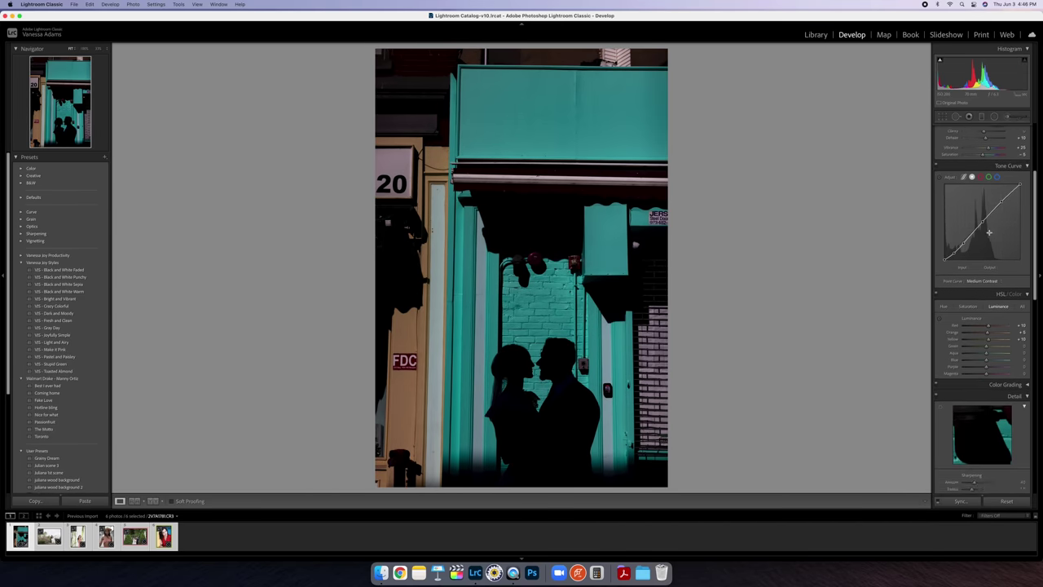
scroll(989, 233, down, 4)
click(943, 178)
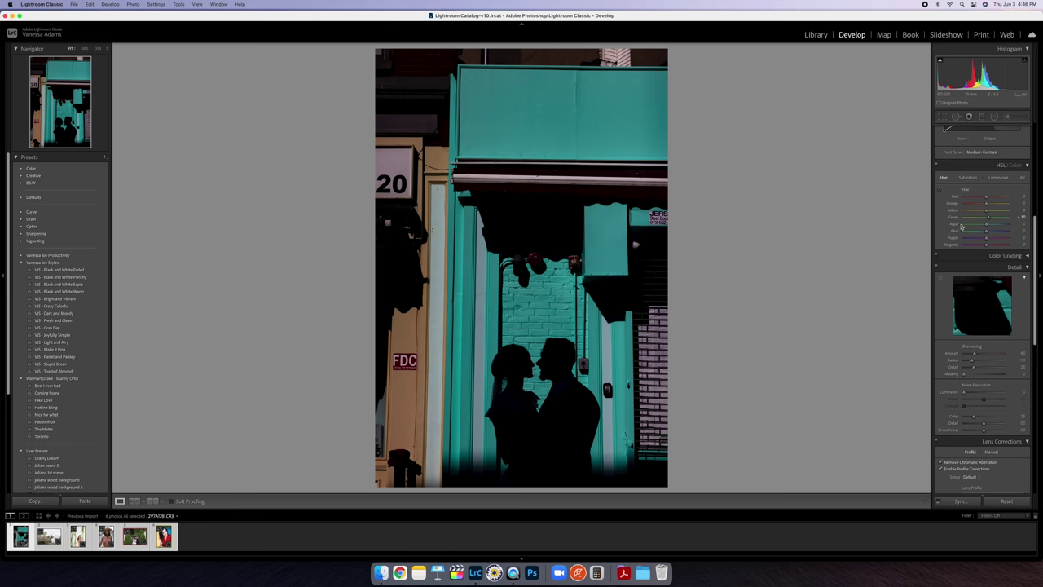
scroll(962, 226, down, 1)
mouse_move(988, 228)
mouse_down()
mouse_move(966, 229)
mouse_move(1013, 229)
mouse_move(953, 229)
mouse_move(986, 229)
mouse_up()
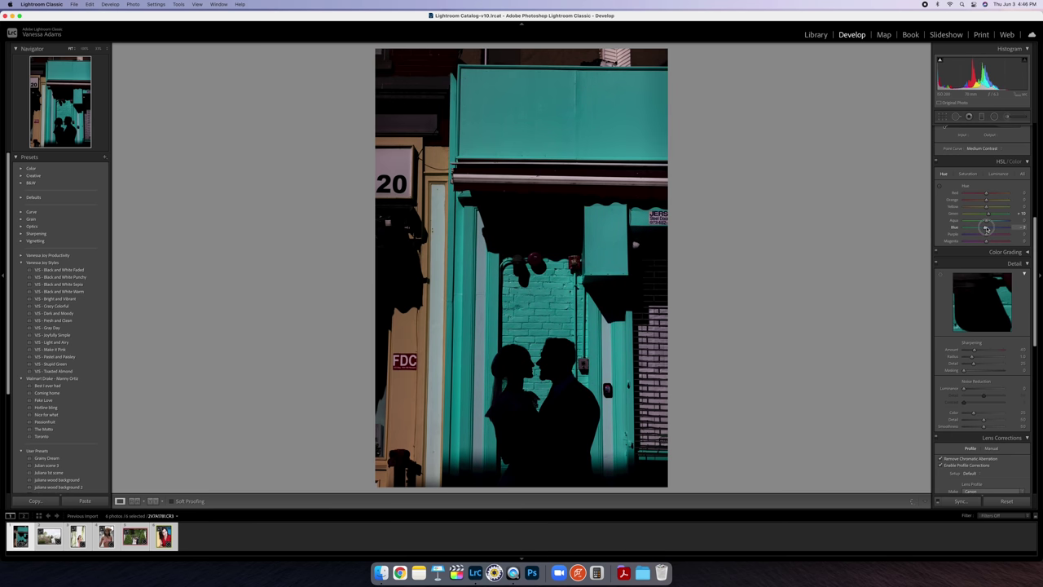
click(940, 191)
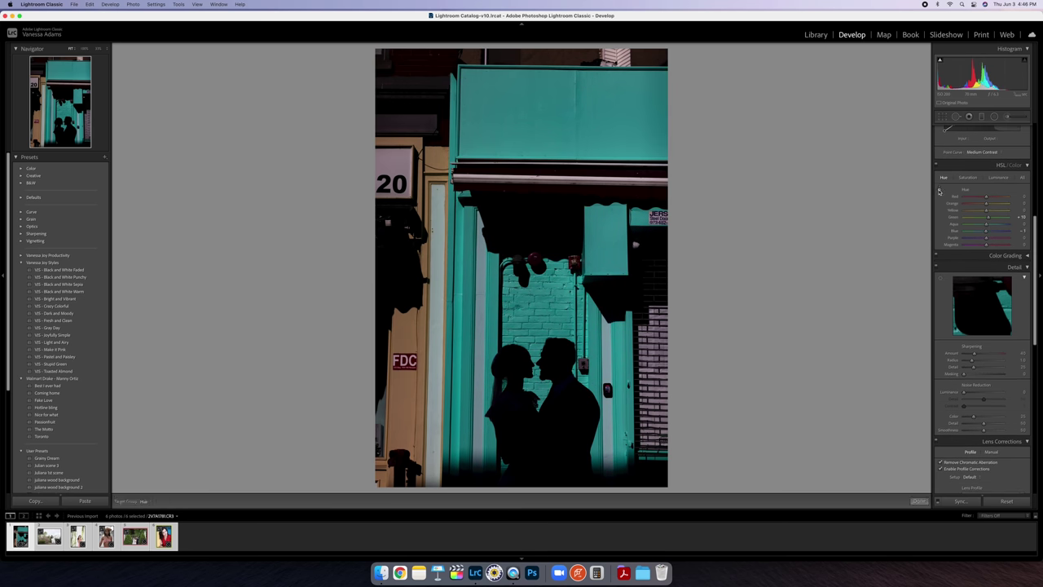
drag(538, 310, 538, 407)
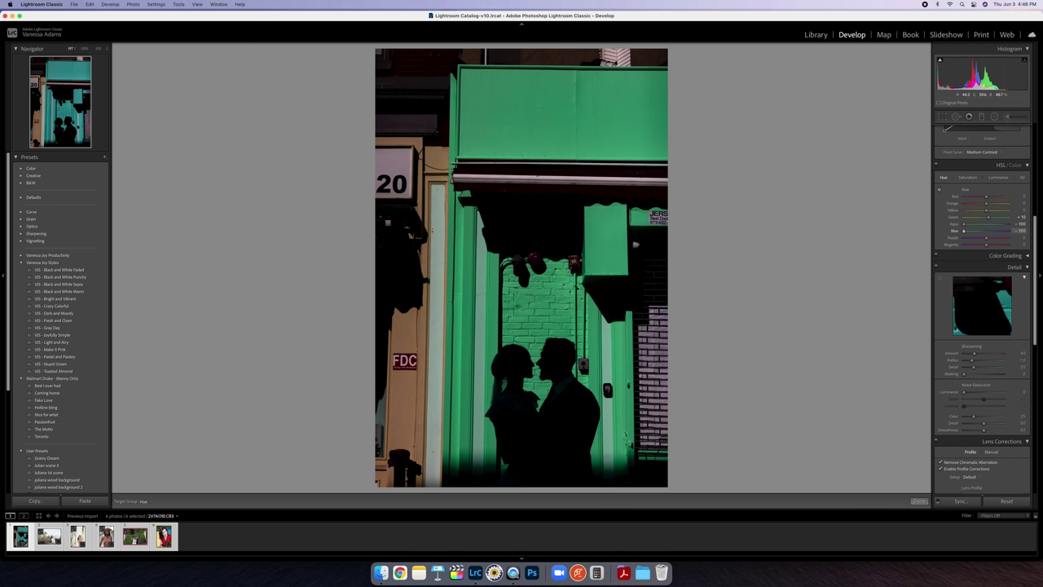
drag(538, 301, 538, 196)
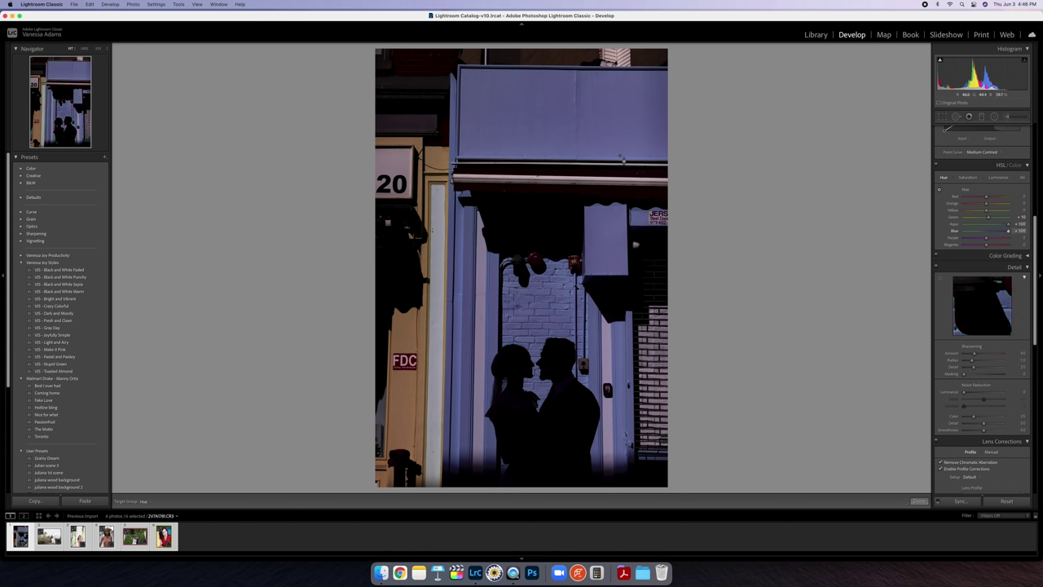
mouse_move(987, 238)
mouse_down()
mouse_move(1009, 238)
mouse_move(972, 245)
mouse_move(993, 246)
mouse_up()
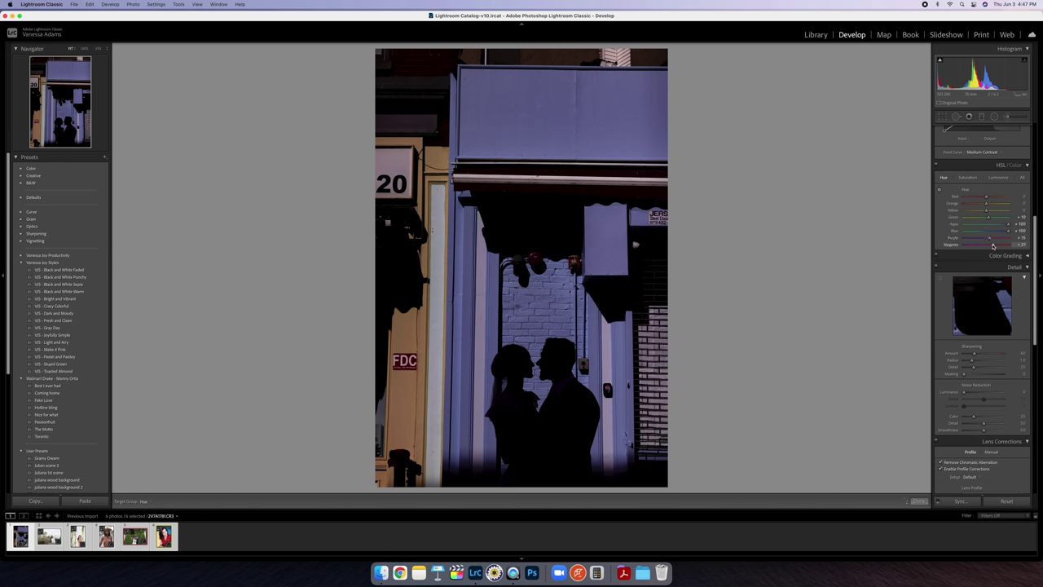
Step: Raise the violet-blue storefront's saturation and luminance with targeted adjustments, to about +55 for Aqua and Blue
click(968, 177)
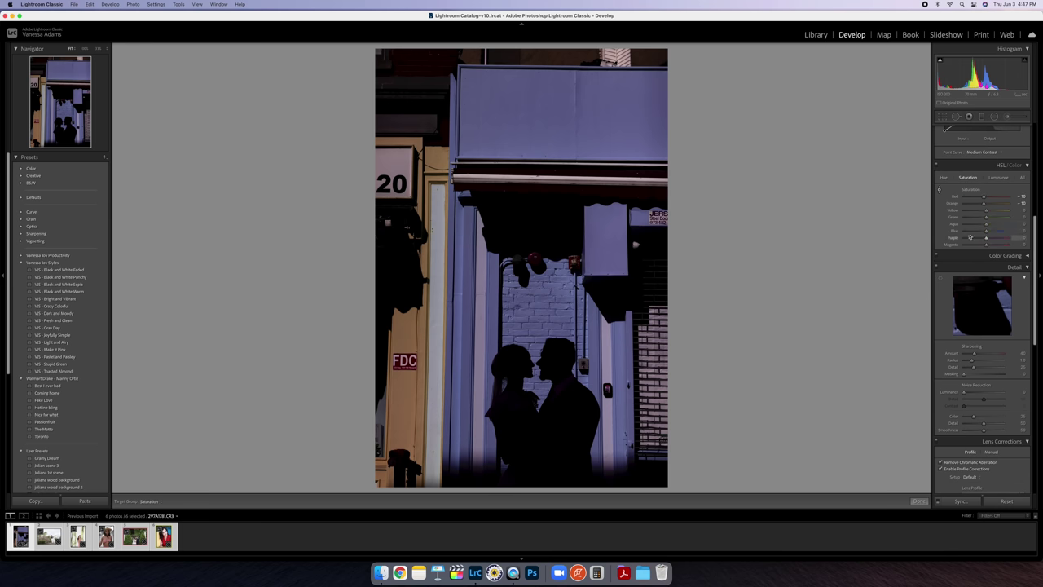
drag(603, 108, 604, 137)
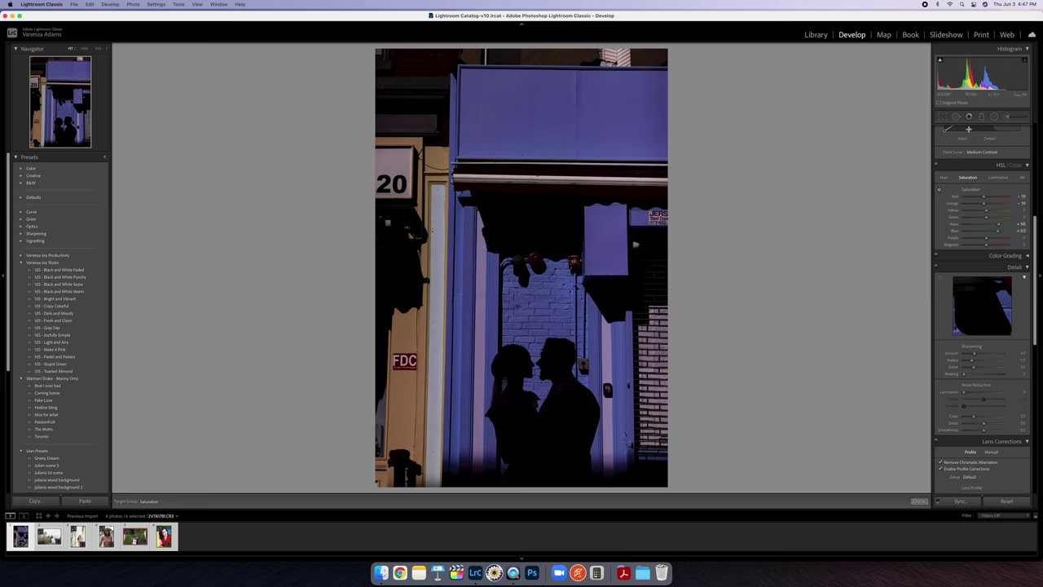
click(994, 177)
drag(604, 102, 604, 56)
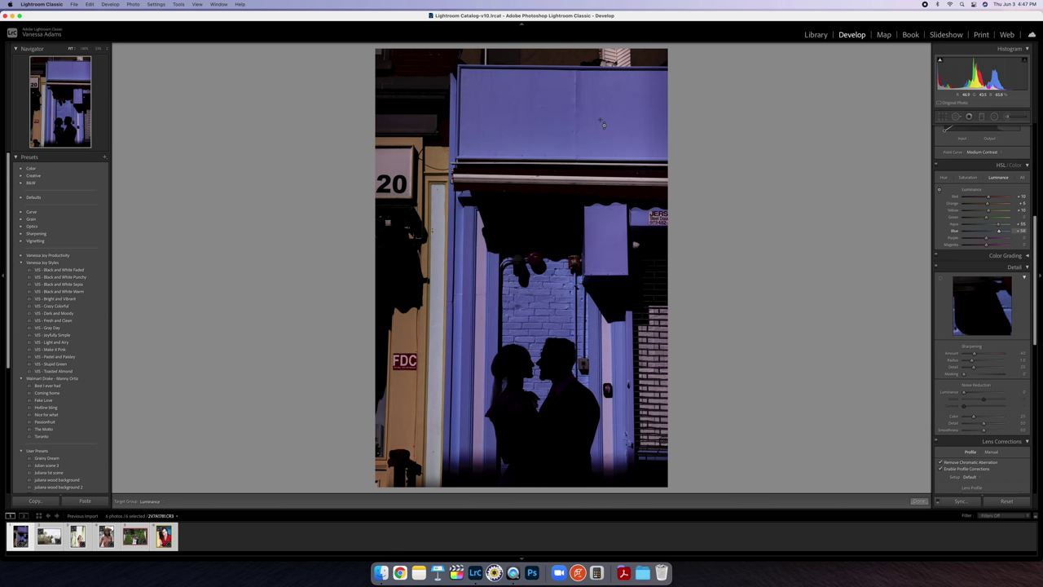
Step: Turn the orange facade beside the storefront lime green by shifting the Orange hue to +100, and strongly increase its saturation
click(944, 176)
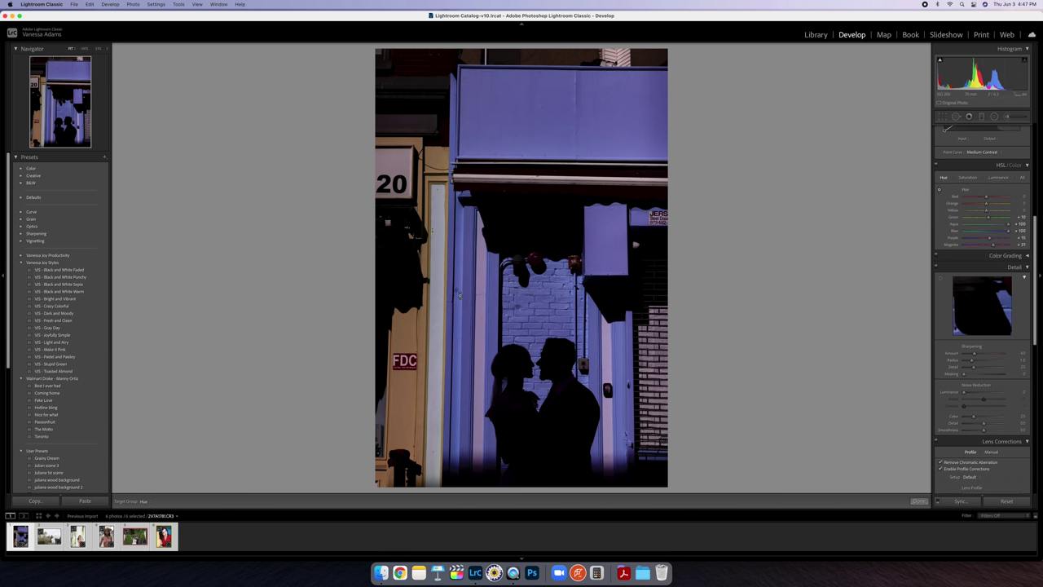
drag(393, 331, 391, 269)
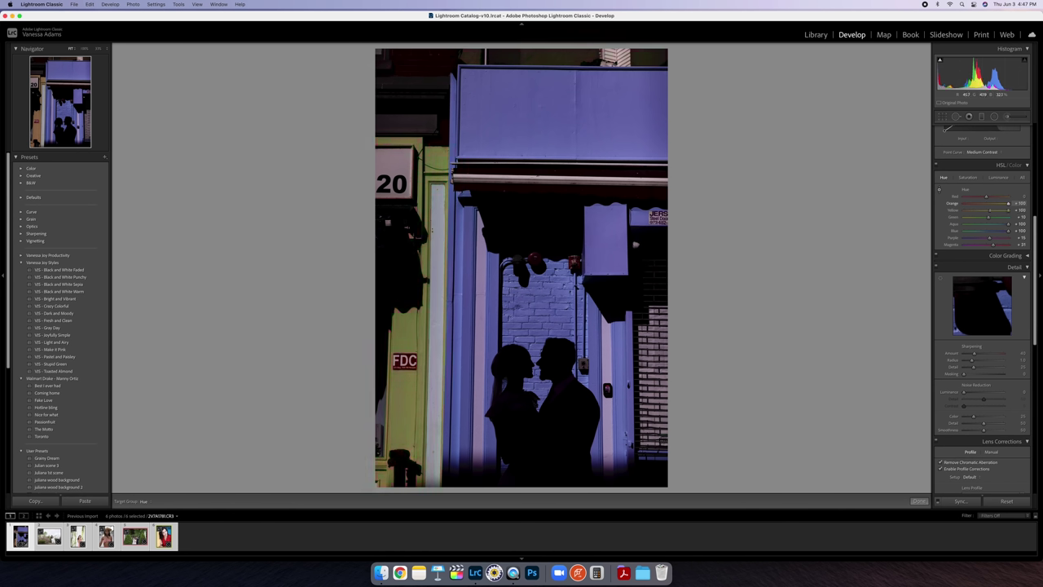
drag(391, 318, 391, 290)
click(968, 177)
drag(411, 390, 411, 341)
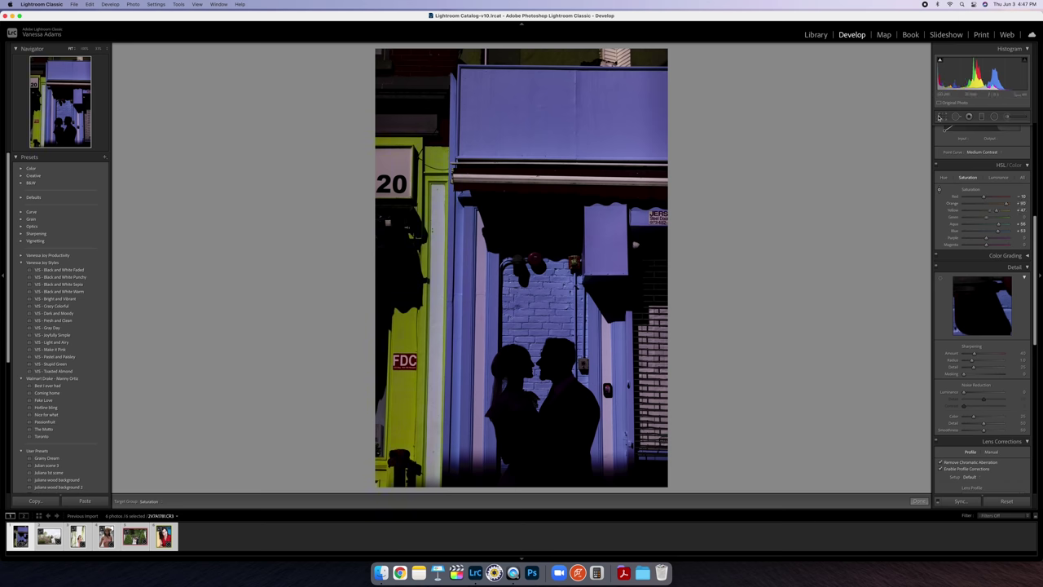
Step: Straighten the building's perspective with a vertical transform of about -15 and enable Constrain Crop
scroll(949, 233, down, 10)
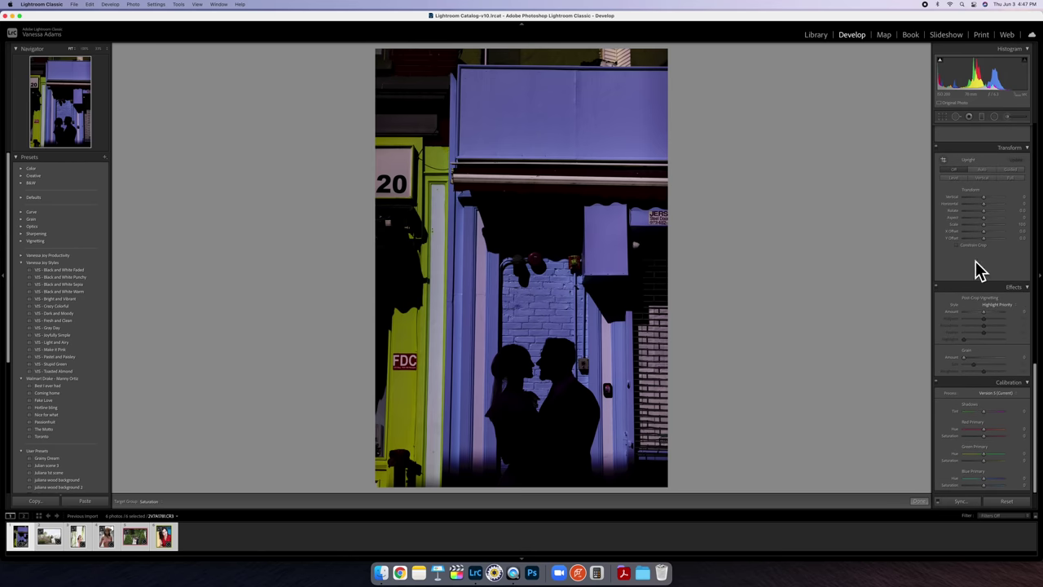
click(989, 207)
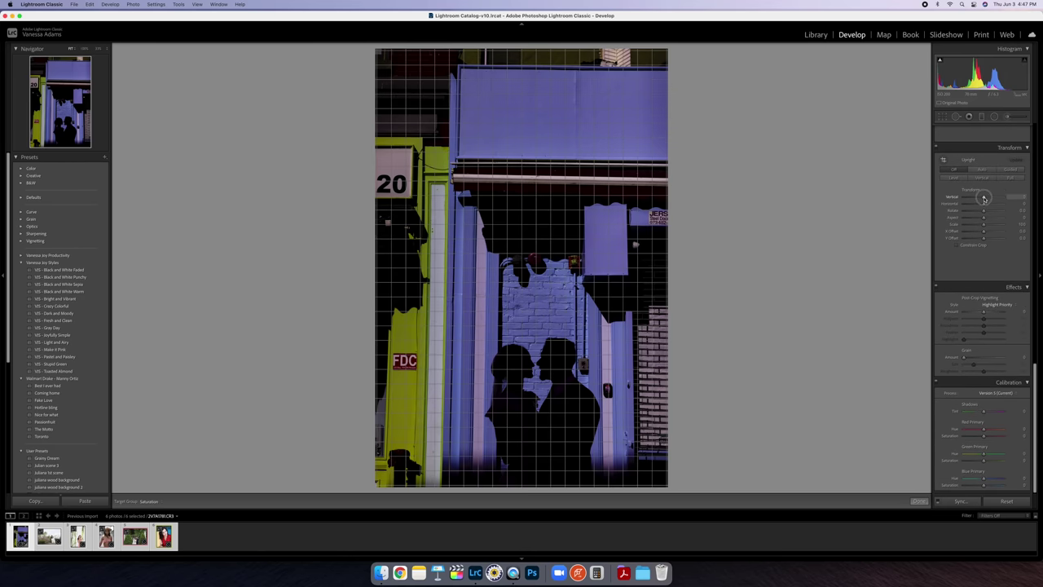
drag(983, 198, 981, 198)
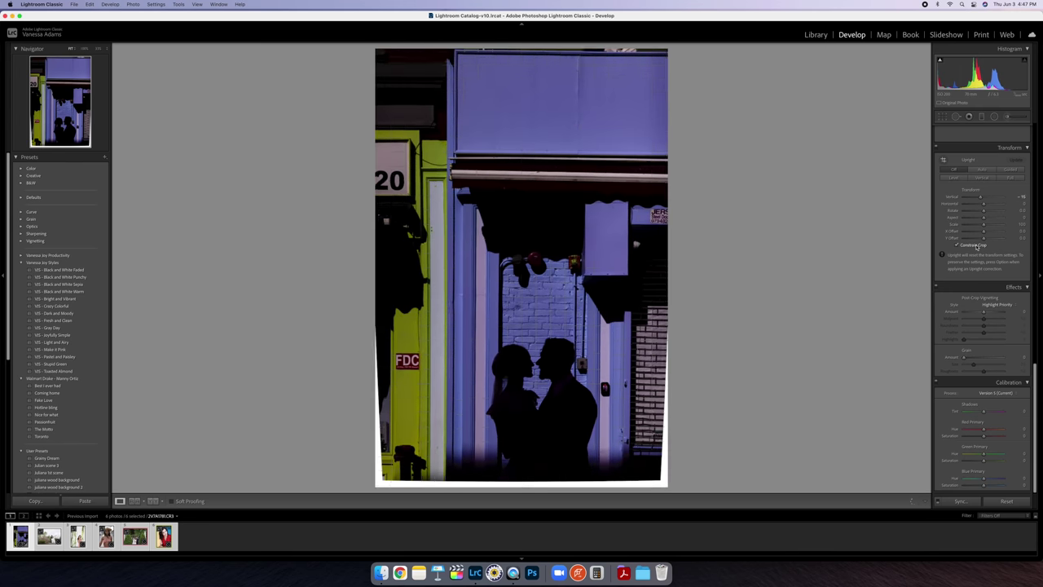
click(978, 246)
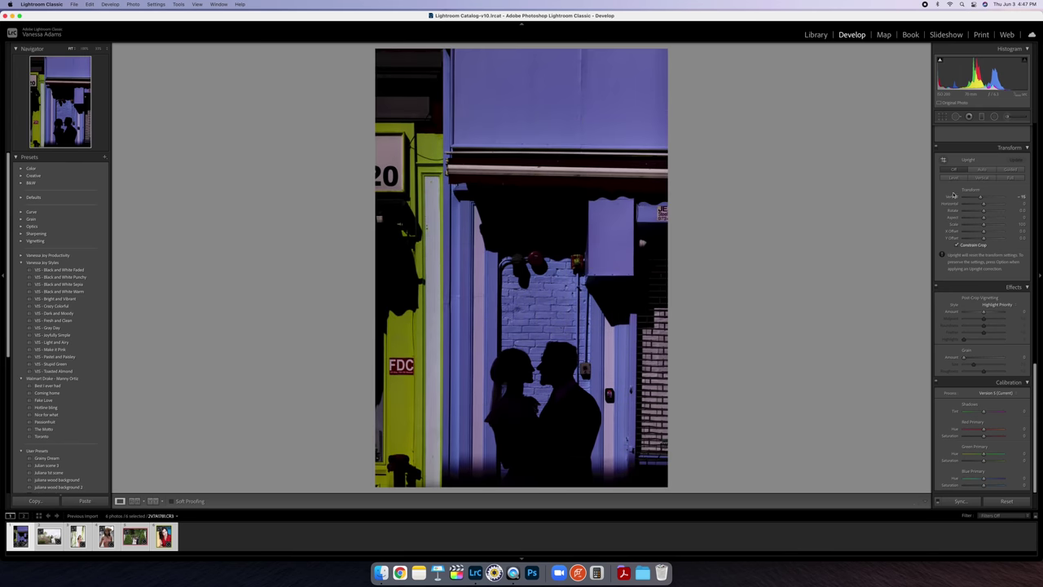
Step: Crop the silhouette photo slightly tighter from its upper-left corner, keeping the original aspect ratio
click(943, 116)
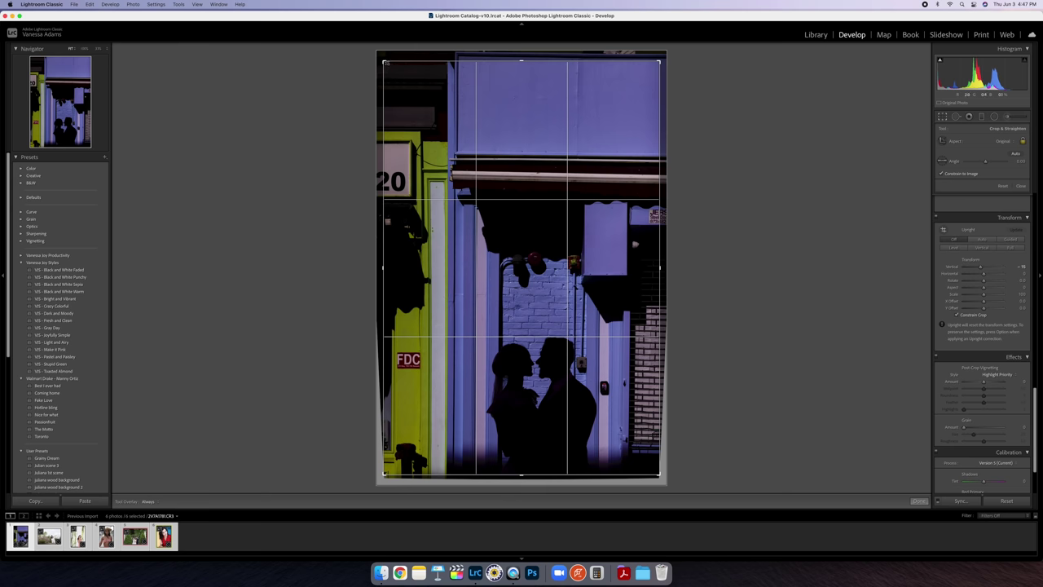
drag(385, 62, 391, 67)
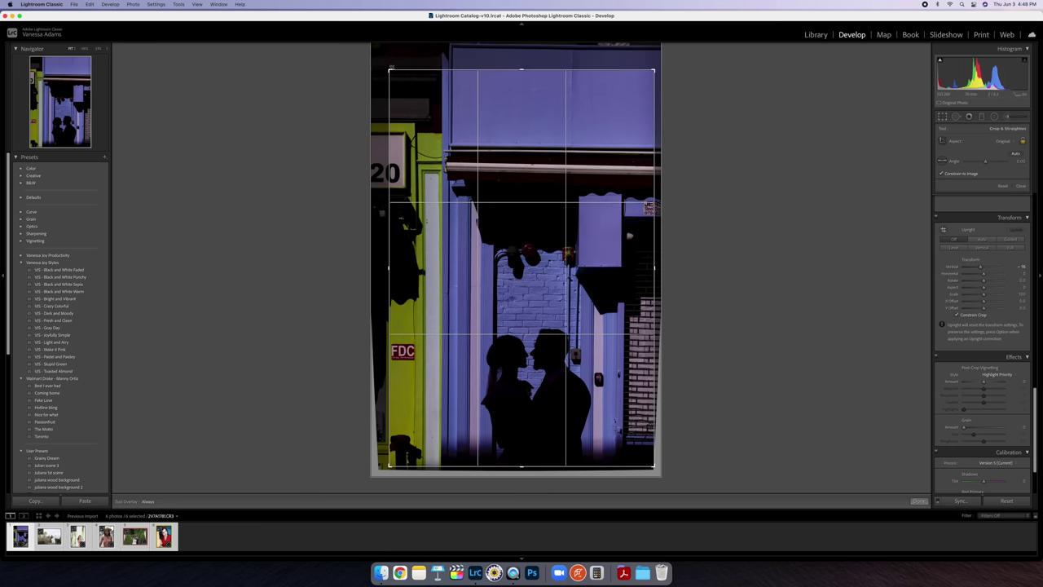
key(Return)
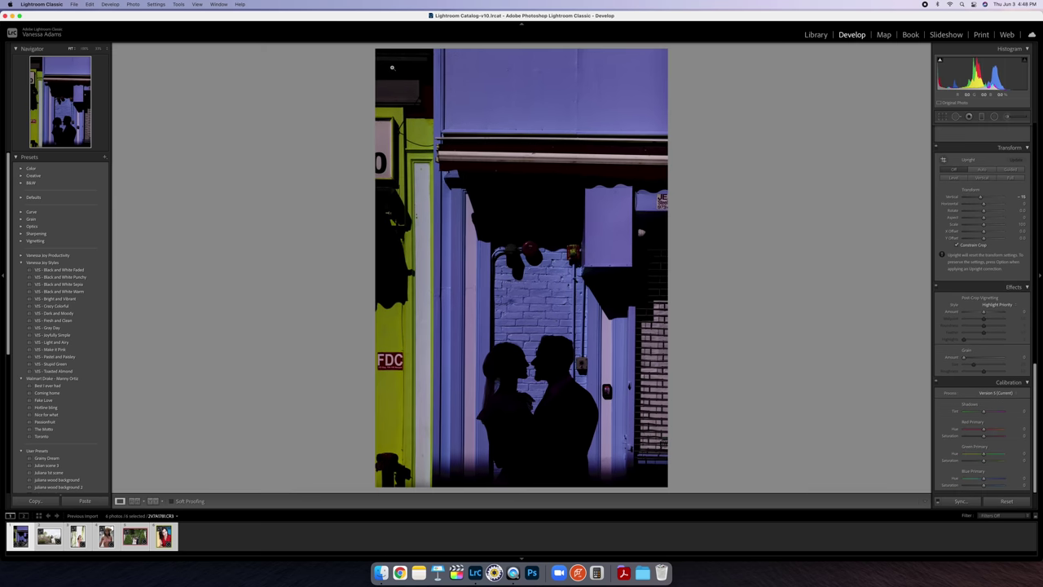
Step: Select the bride and groom garden photo, compare several VJS presets, and apply VJS - Joyfully Simple
click(54, 530)
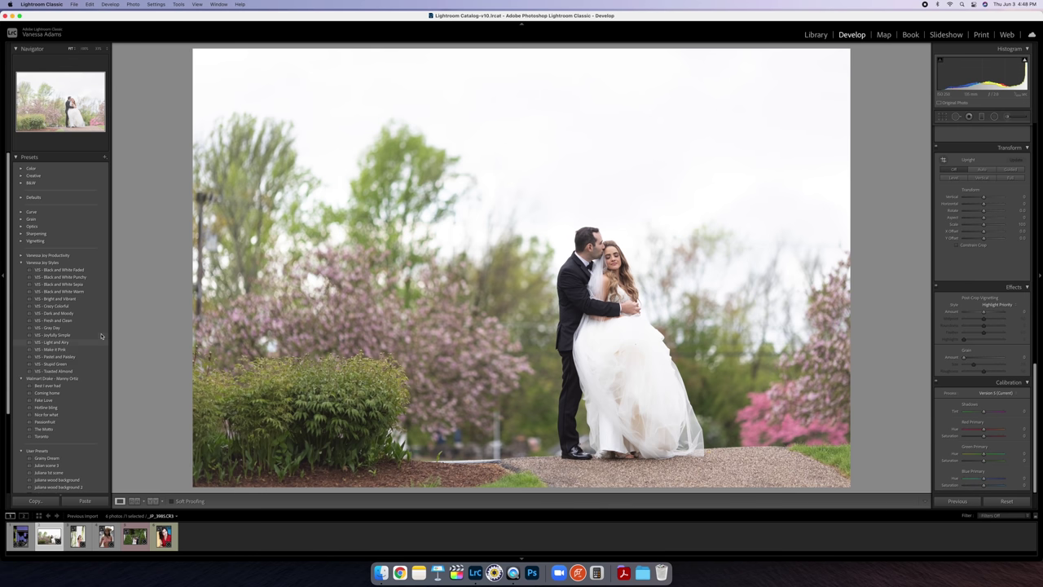
click(74, 322)
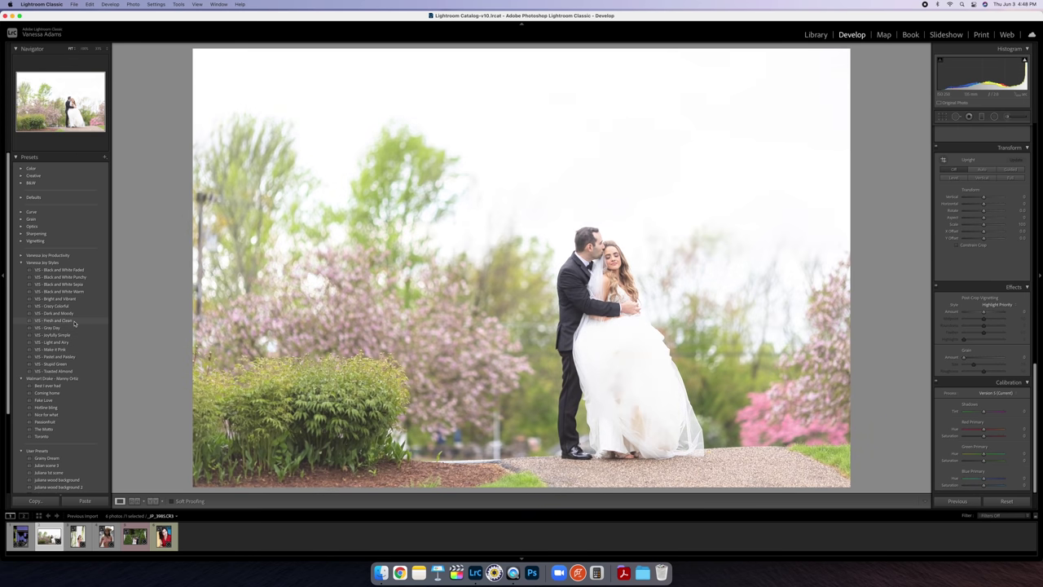
click(74, 328)
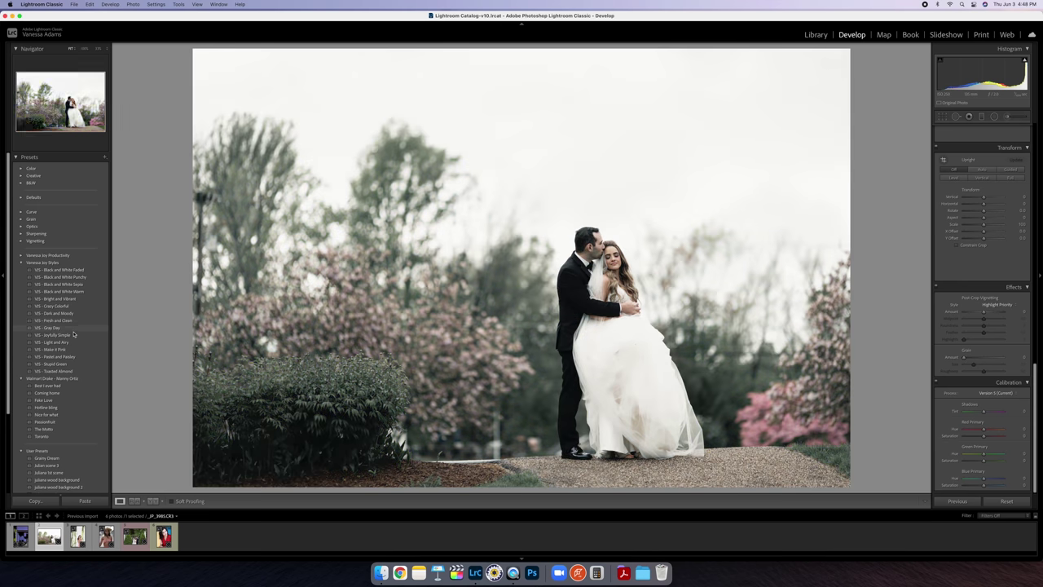
click(73, 335)
click(65, 335)
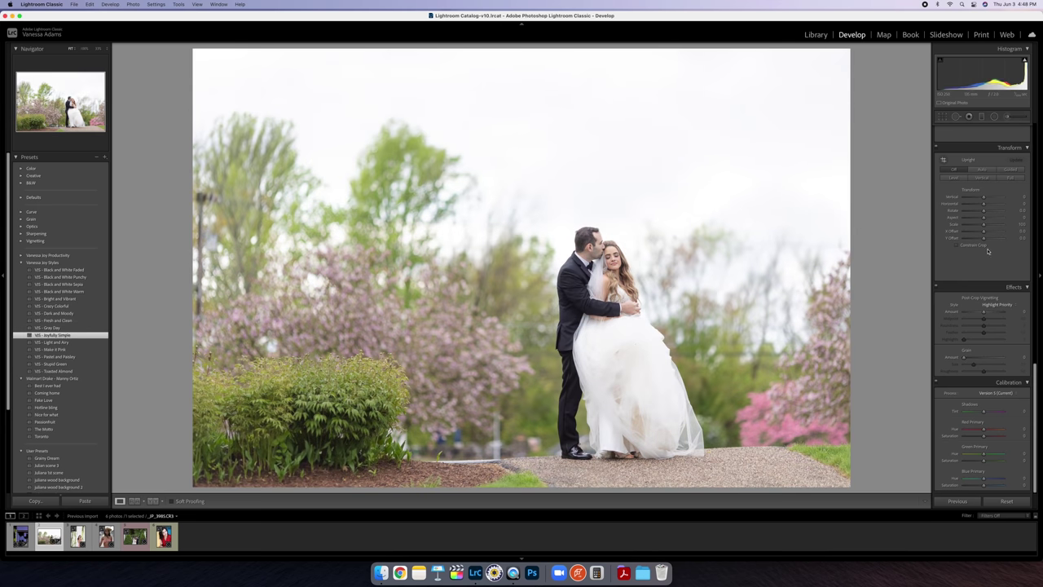
Step: Try a graduated filter with the VJS - Blue Sky effect, fading from the top of the sky down to just above the couple
scroll(988, 251, up, 15)
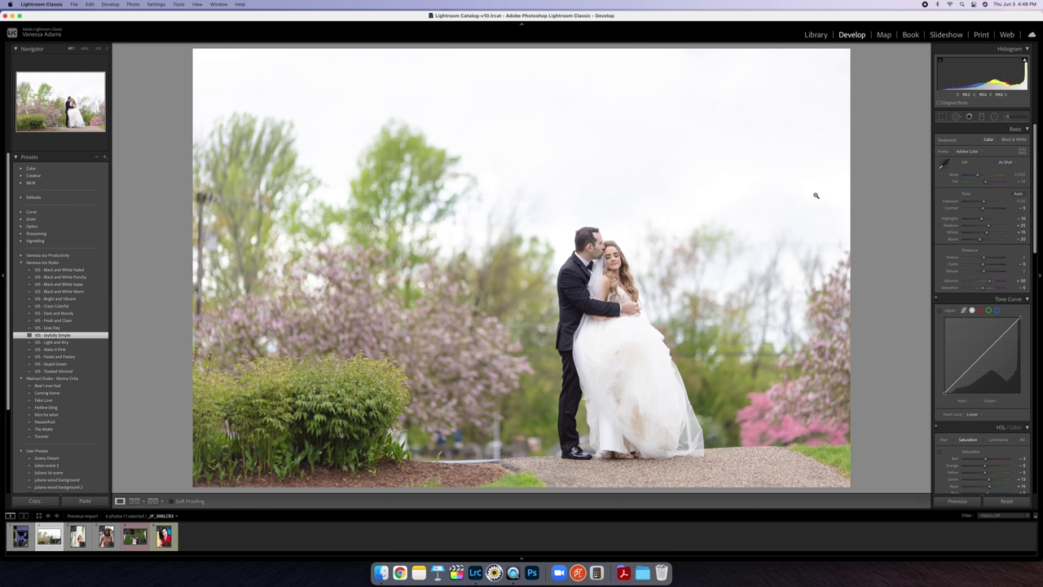
click(981, 117)
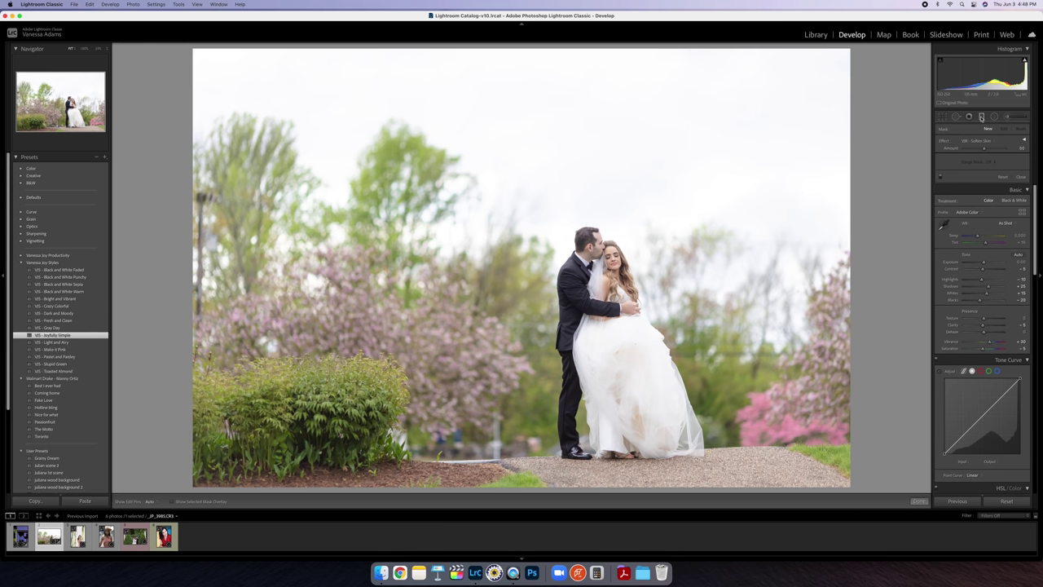
click(981, 141)
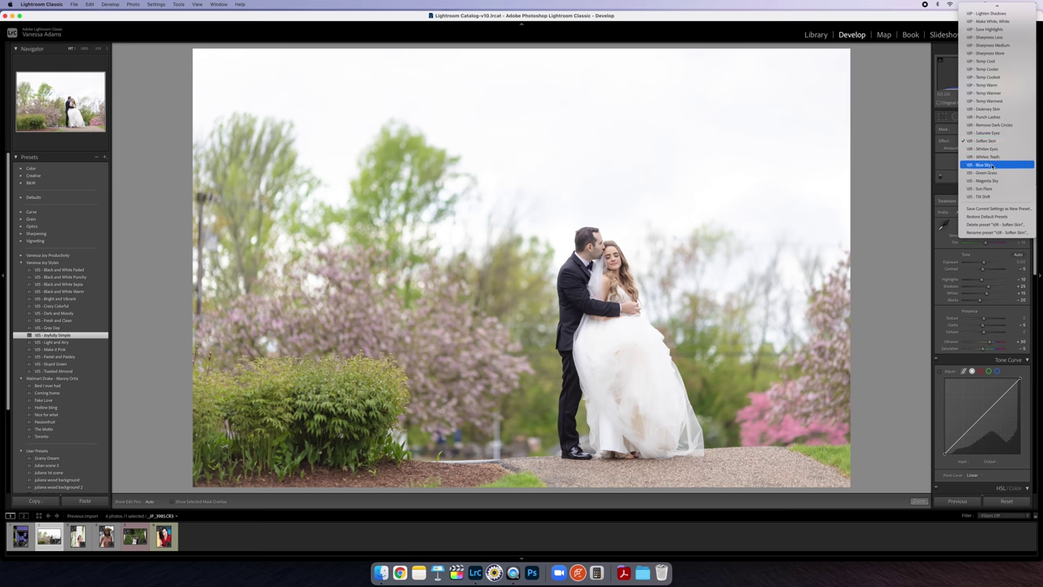
click(992, 165)
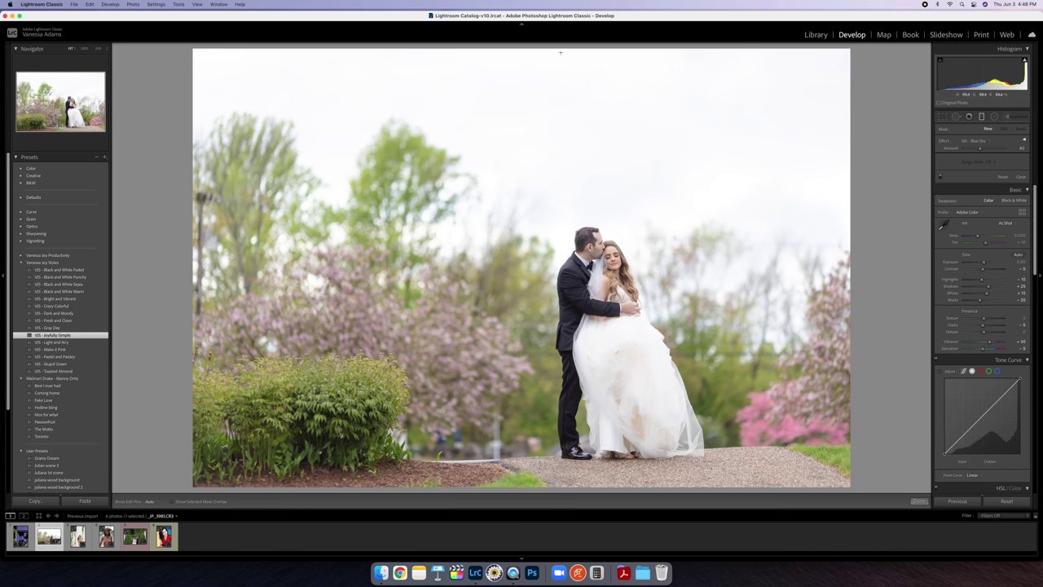
drag(561, 52, 551, 221)
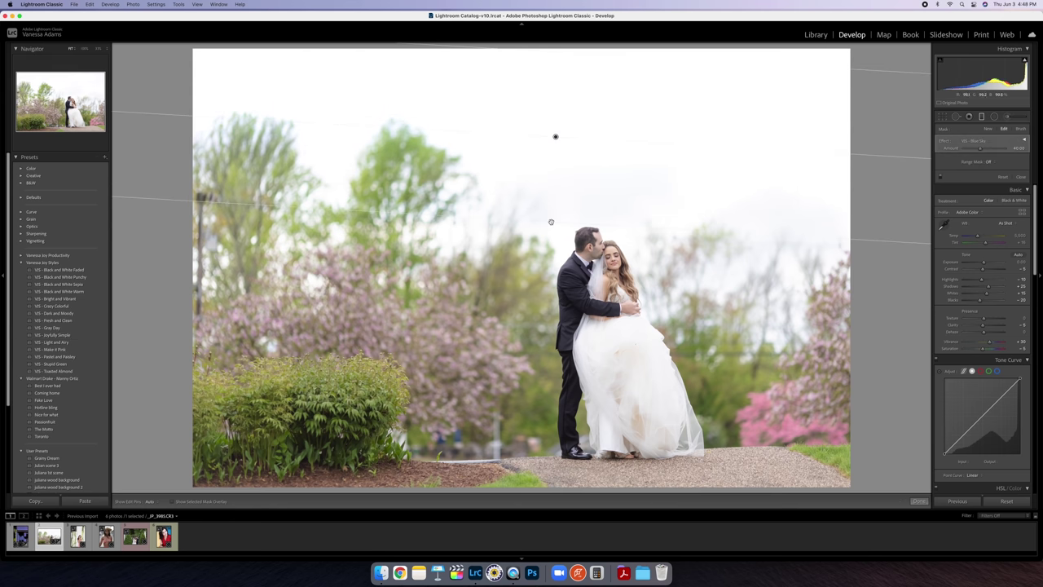
key(Return)
drag(548, 164, 544, 225)
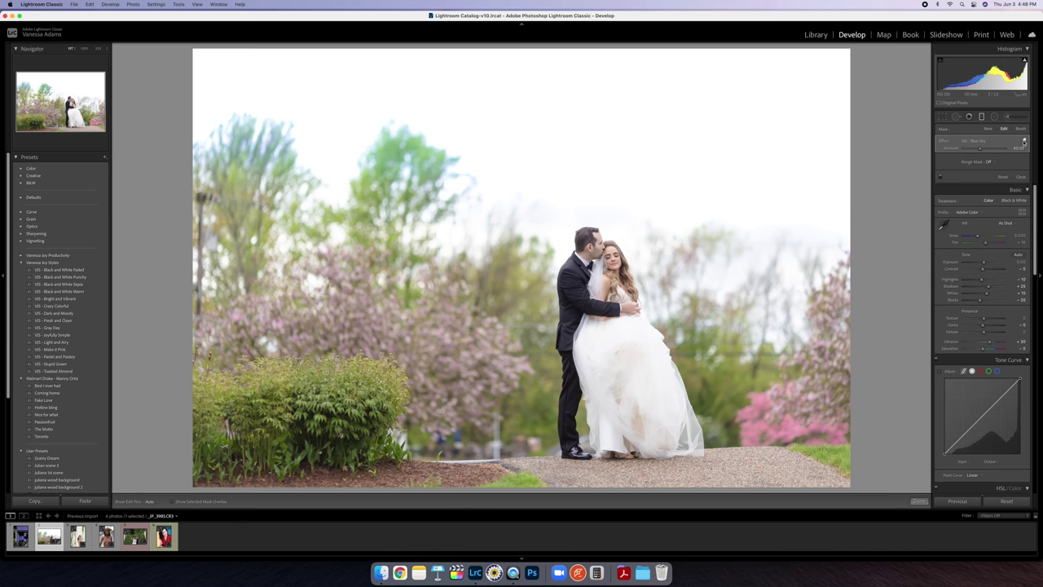
Step: Try darkening the clouds by lowering the sky gradient's exposure, and delete the gradient
click(1025, 141)
drag(984, 165, 972, 167)
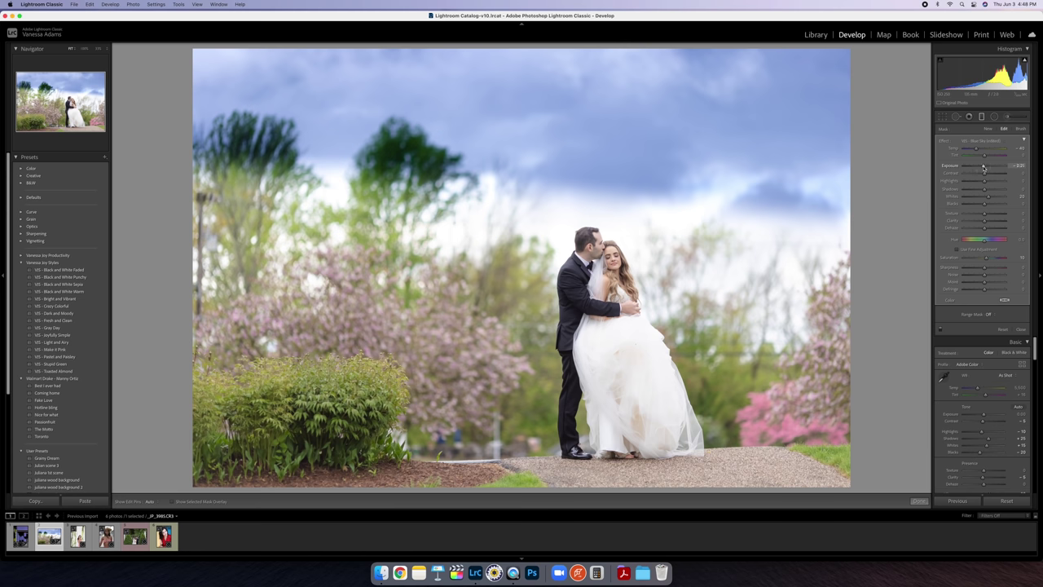
double_click(984, 167)
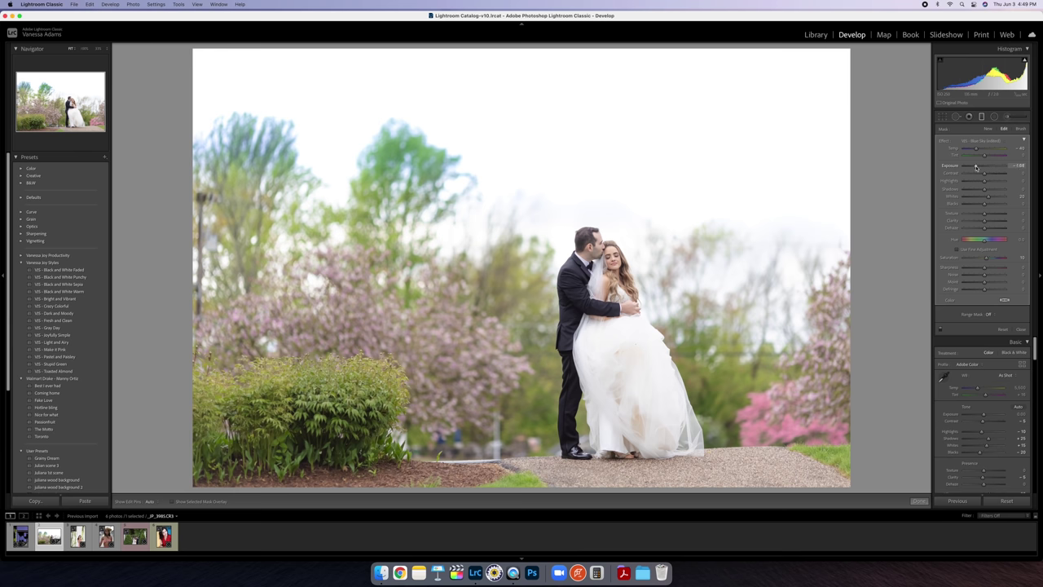
click(976, 167)
drag(977, 167, 976, 167)
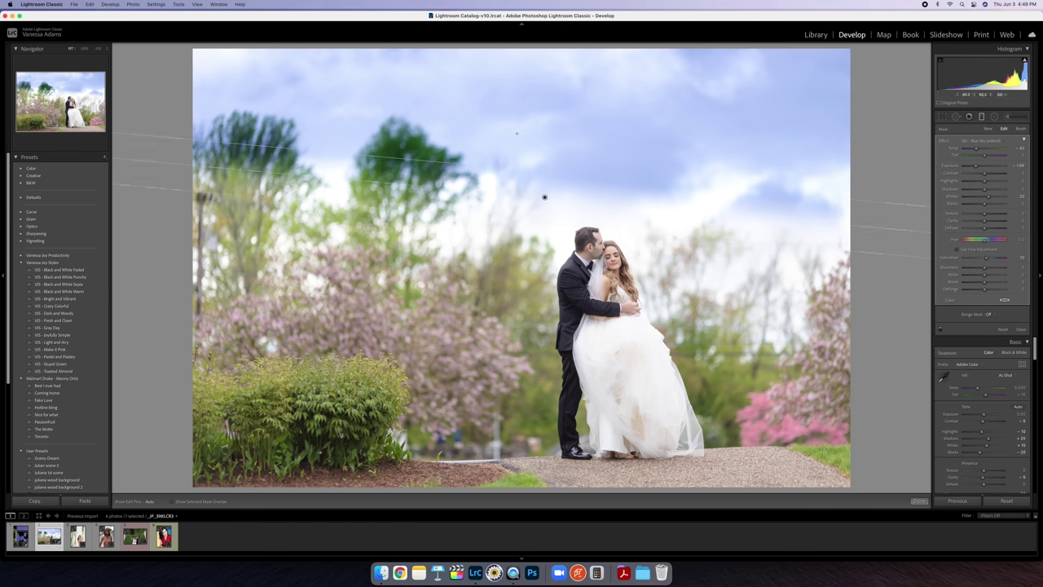
key(Delete)
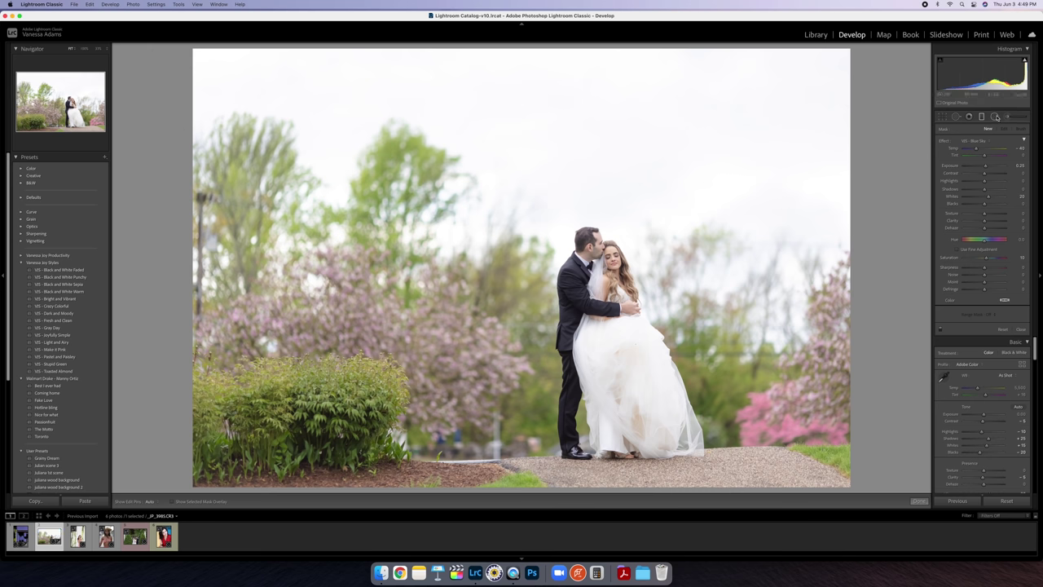
Step: Set up an adjustment brush with the VJS - Blue Sky effect
click(995, 116)
click(1011, 117)
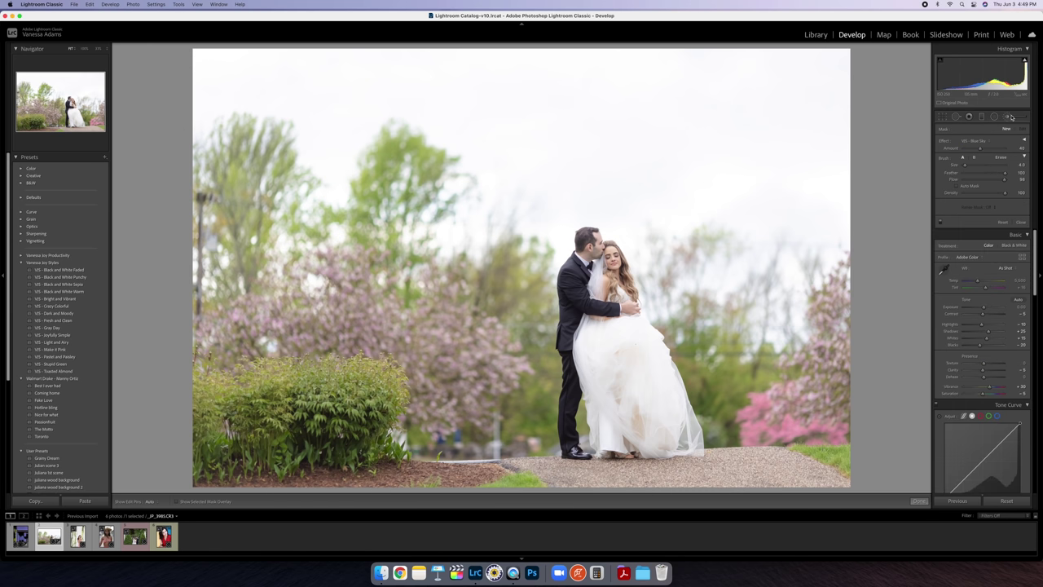
scroll(786, 178, up, 10)
click(977, 140)
click(978, 141)
Step: Paint a trial Blue Sky brush stroke across the sky above the couple and delete it
mouse_move(804, 161)
mouse_down()
mouse_move(694, 125)
mouse_move(595, 114)
mouse_move(750, 103)
mouse_move(660, 110)
mouse_move(805, 112)
mouse_move(599, 110)
mouse_up()
key(h)
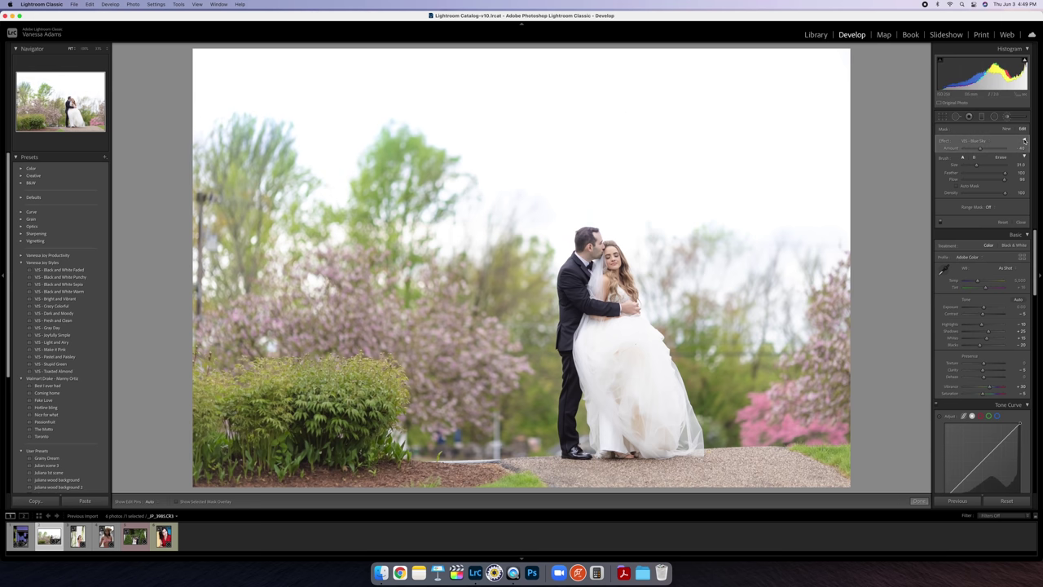
click(1024, 140)
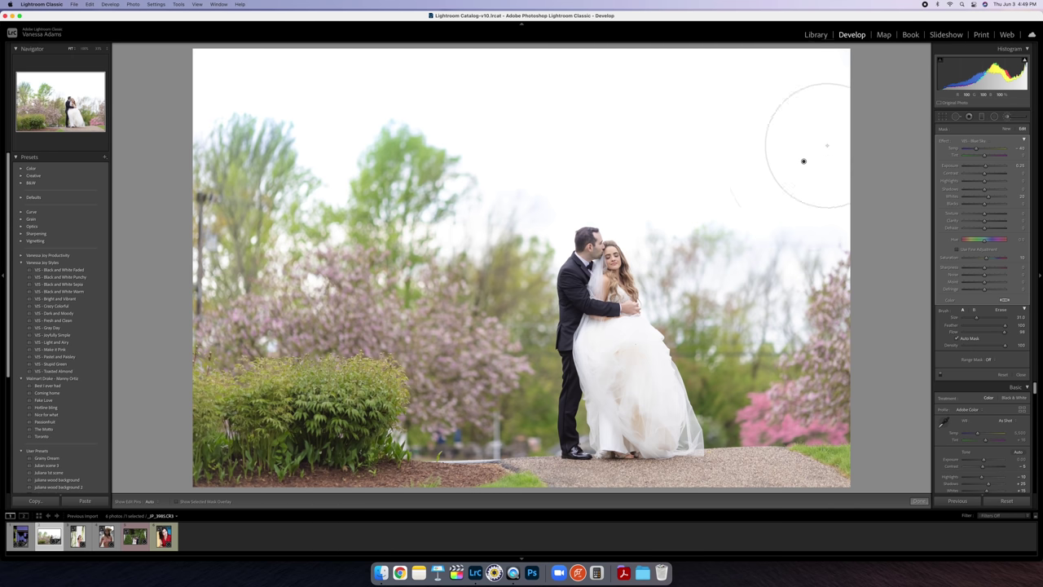
key(Delete)
Step: Brush the Blue Sky effect across the whole sky with Auto Mask on, and lower its exposure to about -2
mouse_move(816, 178)
mouse_down()
mouse_move(710, 140)
mouse_move(648, 99)
mouse_move(547, 142)
mouse_move(547, 116)
mouse_move(454, 70)
mouse_up()
scroll(462, 88, down, 4)
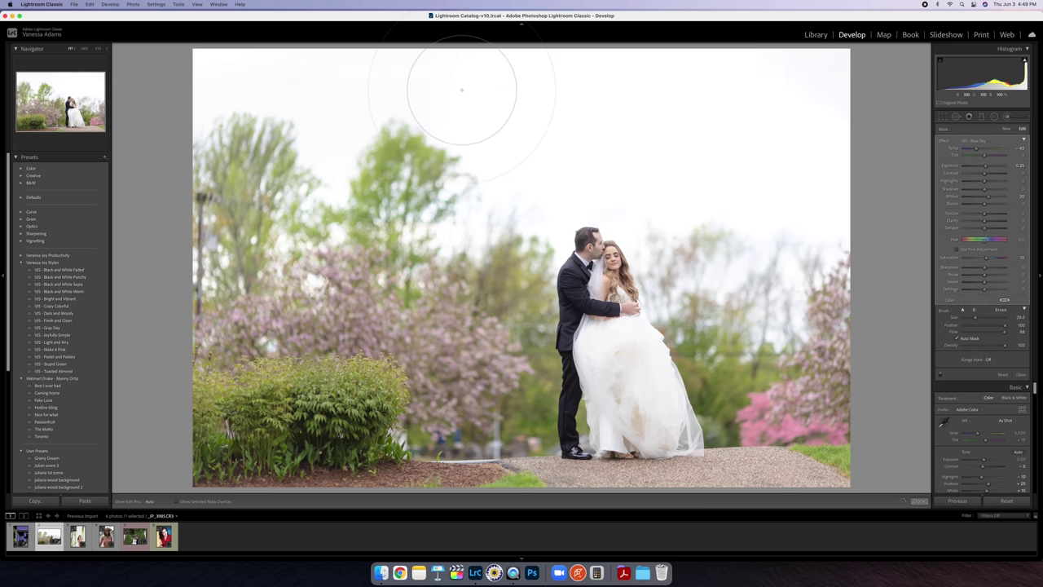
drag(985, 166, 973, 167)
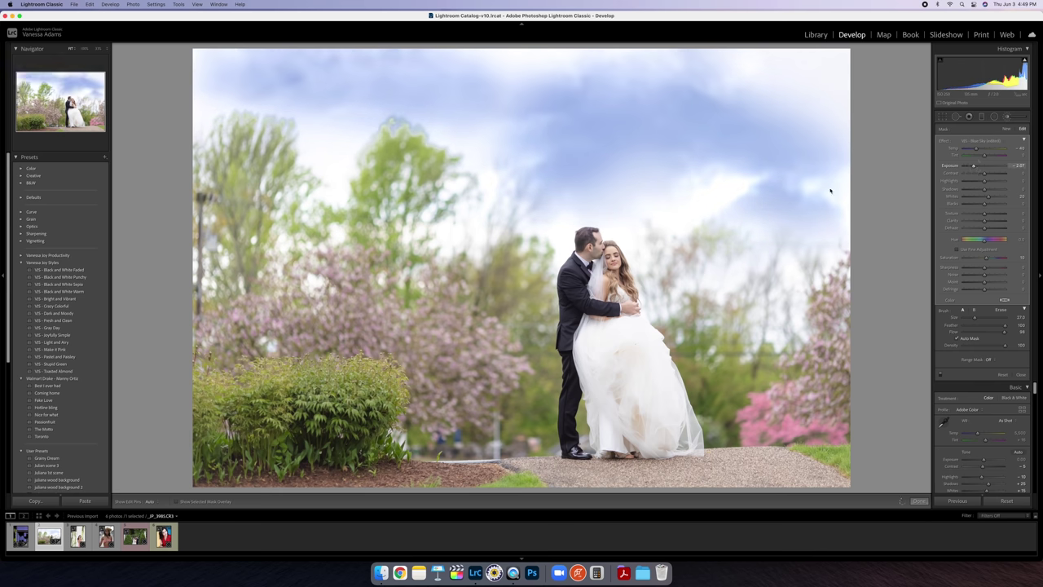
Step: Extend the Blue Sky mask into the sky between and above the left-hand trees with a smaller brush
scroll(341, 151, down, 5)
key(h)
drag(335, 158, 330, 178)
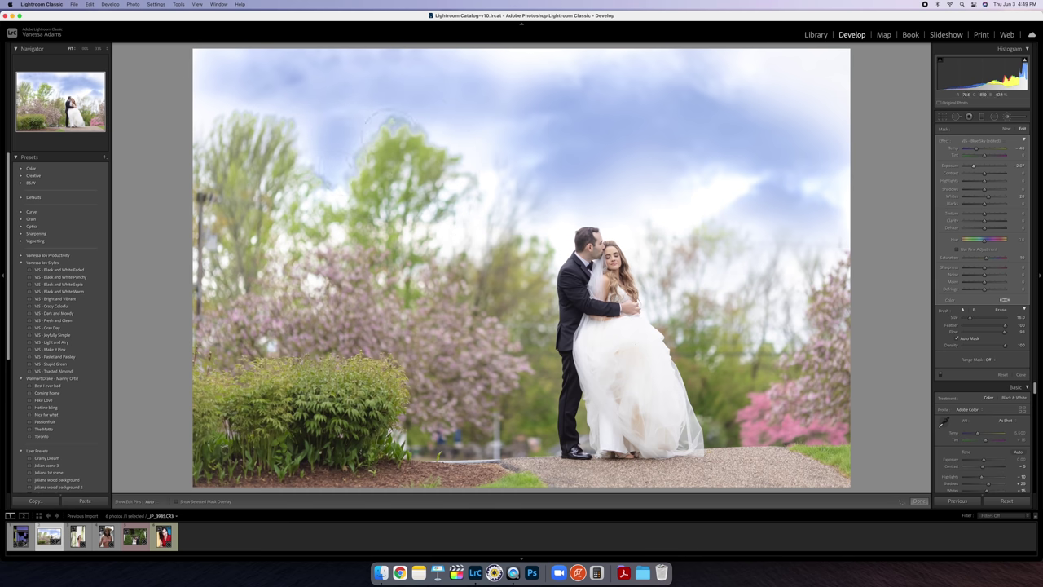
click(205, 105)
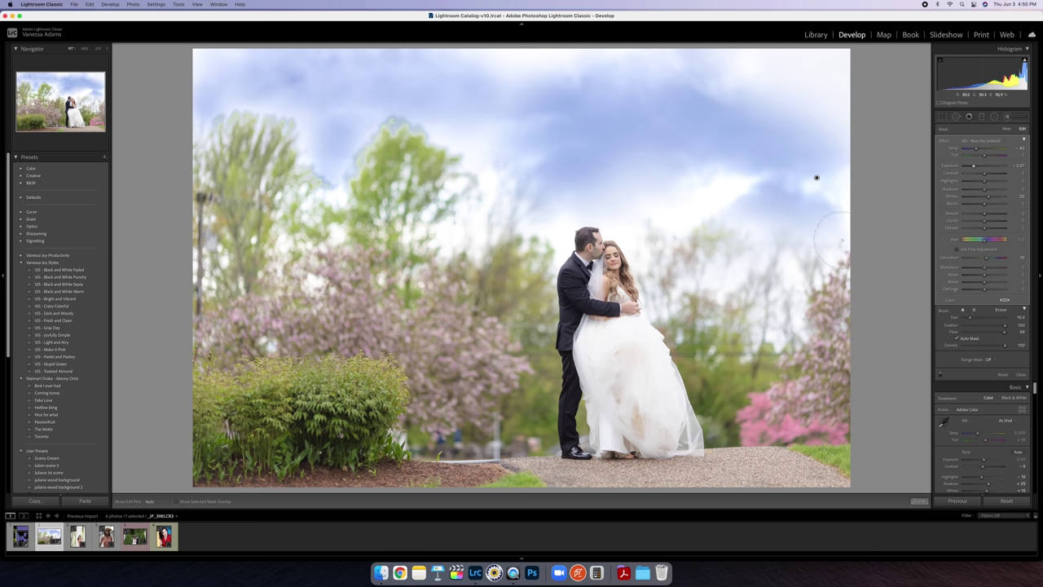
Step: Erase the Blue Sky mask from the edges and tops of the left-hand trees, reducing the eraser flow to about 21
click(1002, 311)
mouse_move(347, 189)
mouse_down()
mouse_move(380, 128)
mouse_move(400, 118)
mouse_move(431, 146)
mouse_move(398, 119)
mouse_move(346, 175)
mouse_move(371, 127)
mouse_move(349, 170)
mouse_move(309, 189)
mouse_move(349, 172)
mouse_move(361, 133)
mouse_up()
scroll(361, 133, up, 4)
mouse_move(307, 152)
mouse_down()
mouse_move(229, 116)
mouse_move(205, 118)
mouse_up()
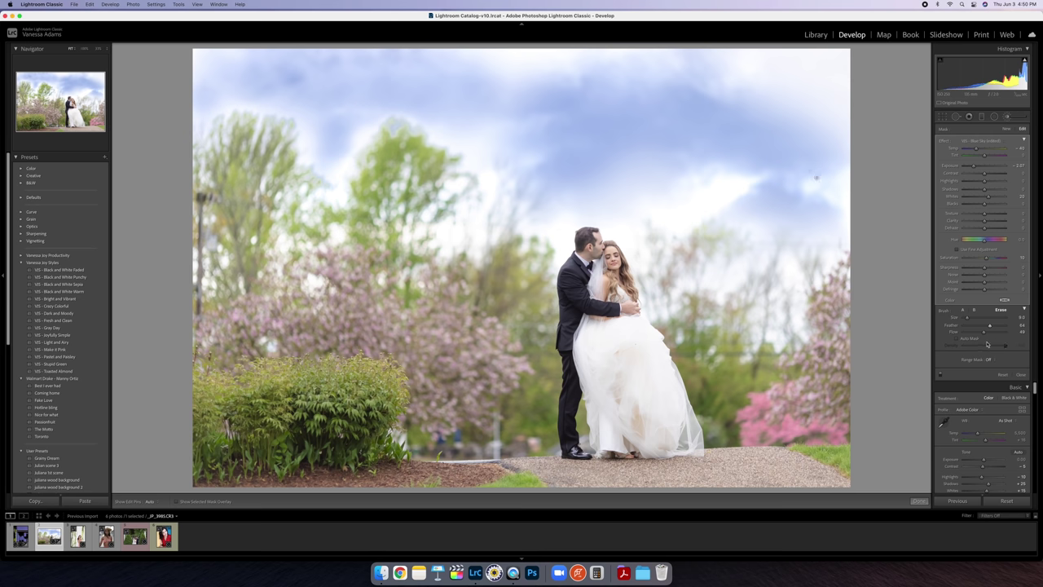
scroll(349, 141, up, 7)
key(h)
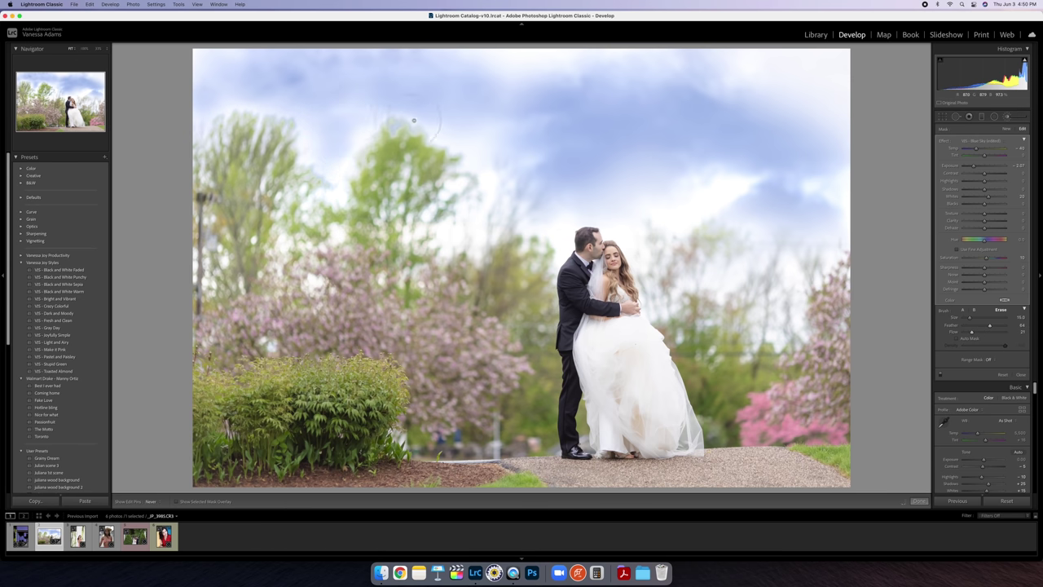
mouse_move(403, 119)
mouse_down()
mouse_move(291, 170)
mouse_move(251, 104)
mouse_move(225, 110)
mouse_move(337, 141)
mouse_move(435, 141)
mouse_move(271, 151)
mouse_up()
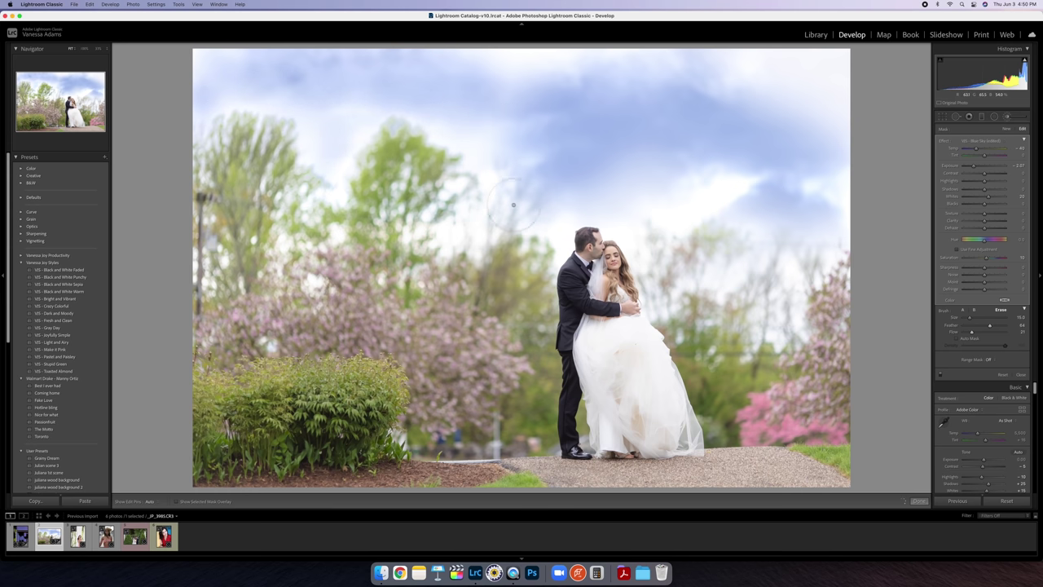
Step: Undo the last brush stroke and repaint the sky between the tall tree and the groom with brush flow lowered to about 45
click(964, 310)
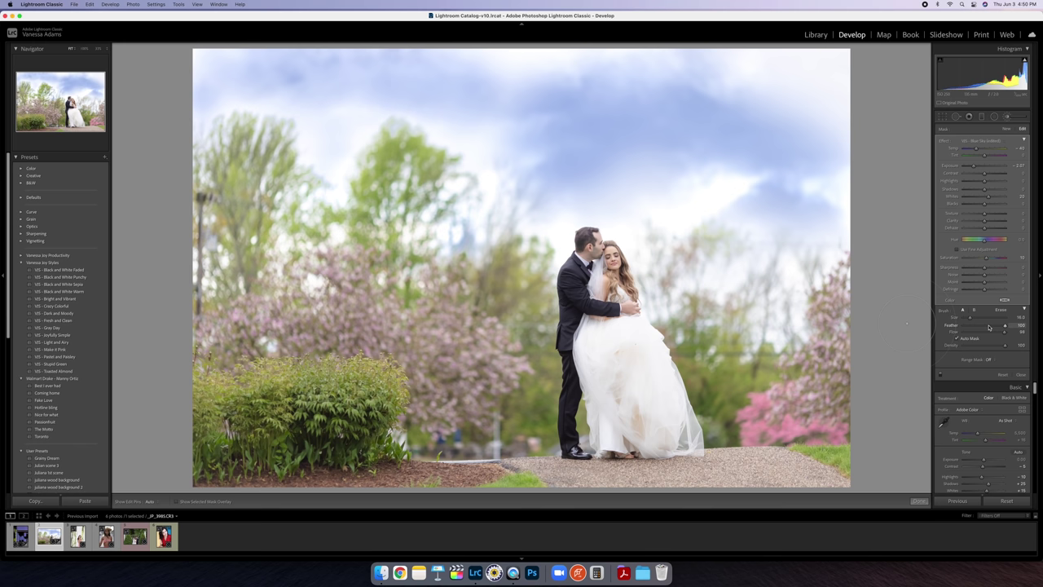
key(super+z)
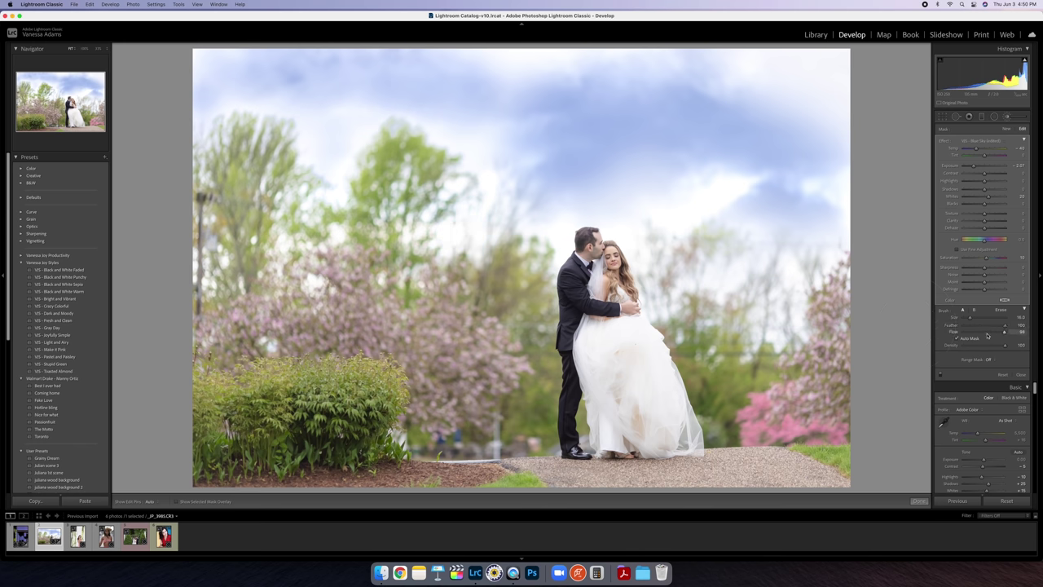
drag(982, 333, 979, 333)
key(h)
drag(467, 207, 556, 224)
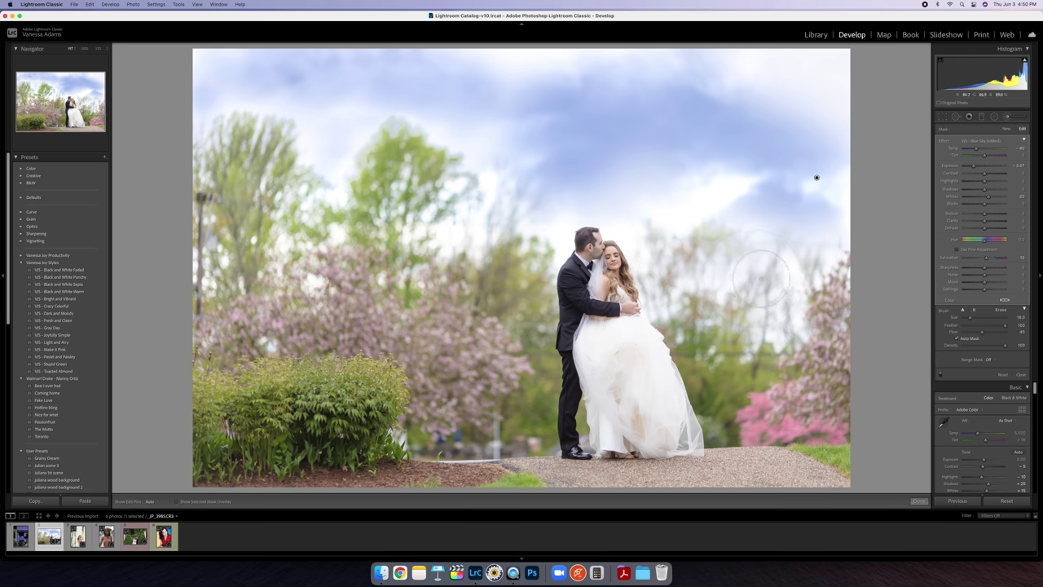
Step: Compare the garden photo before and after its edits
key(backslash)
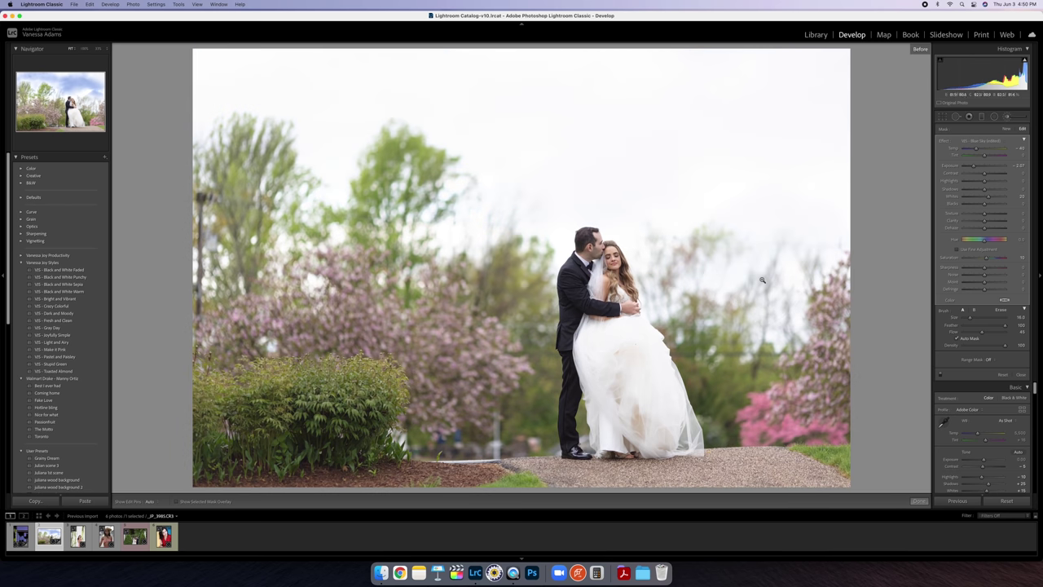
key(backslash)
key(backslash)
key(backslash)
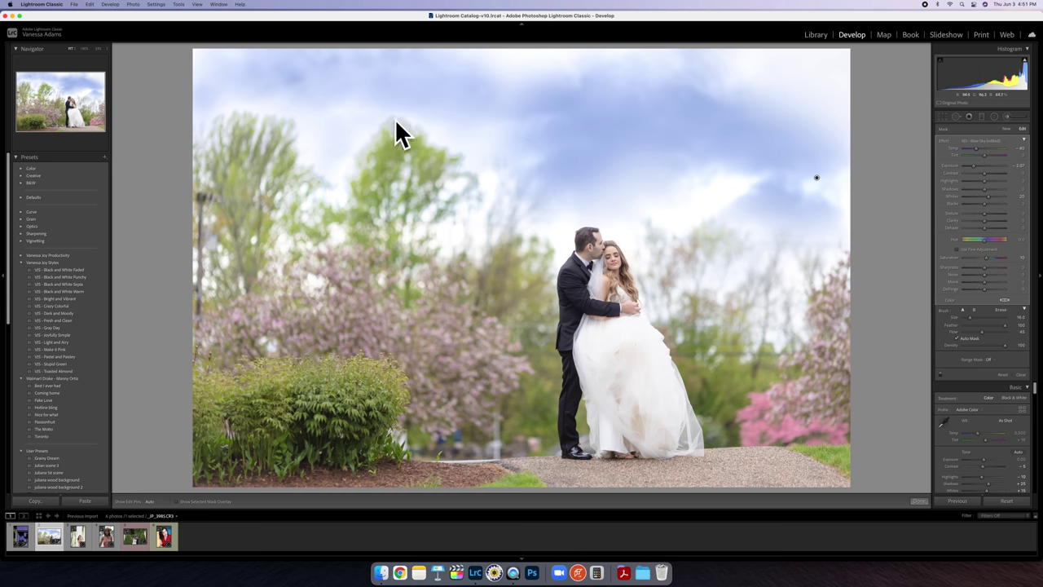
Step: Add a VJS - Sun Flare gradient from the left side of the vine-wall portrait toward the woman, and apply VJS - Joyfully Simple
click(85, 540)
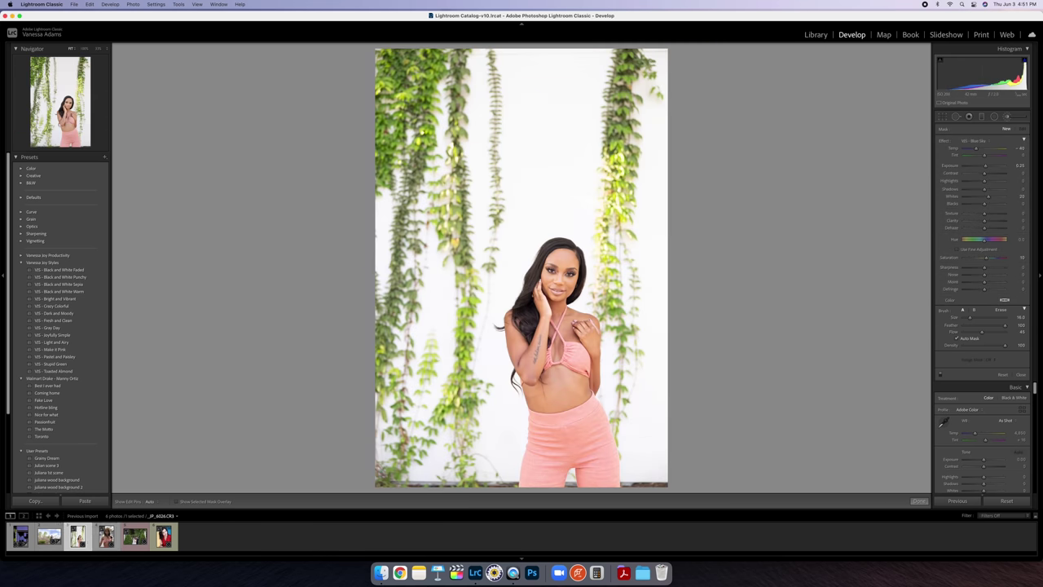
click(982, 118)
click(977, 140)
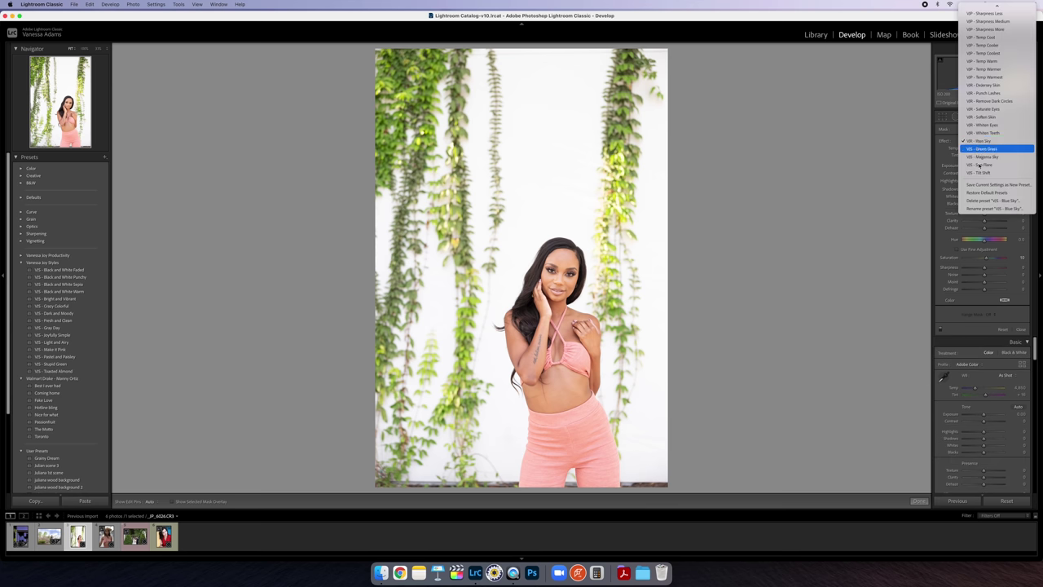
click(979, 169)
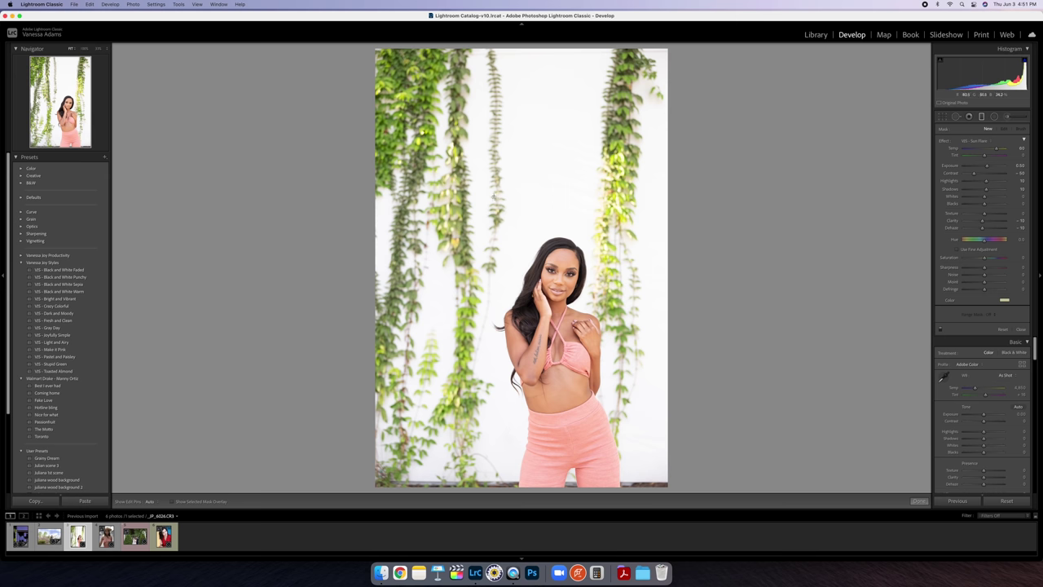
drag(484, 206, 555, 243)
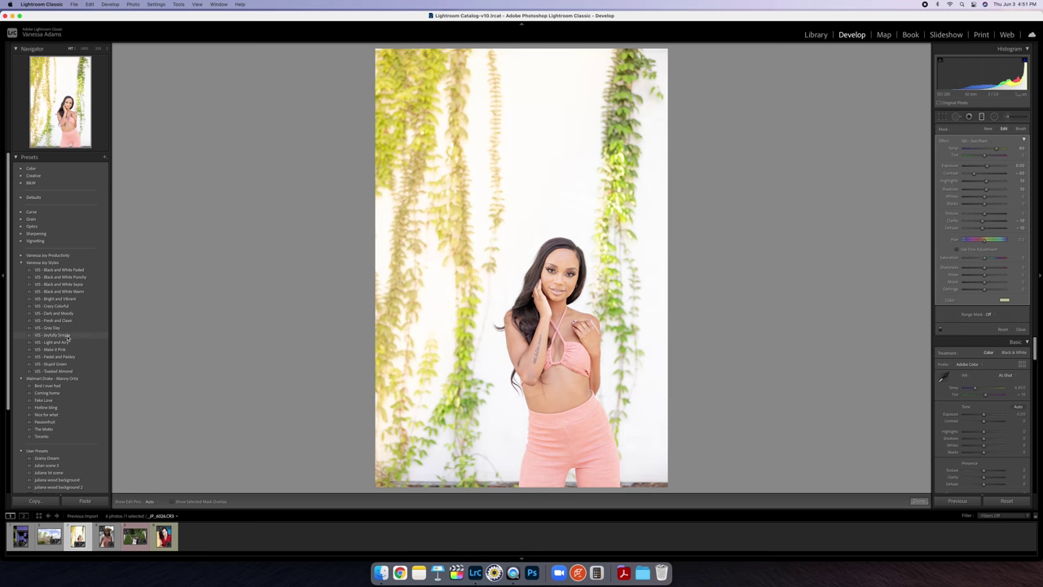
click(68, 336)
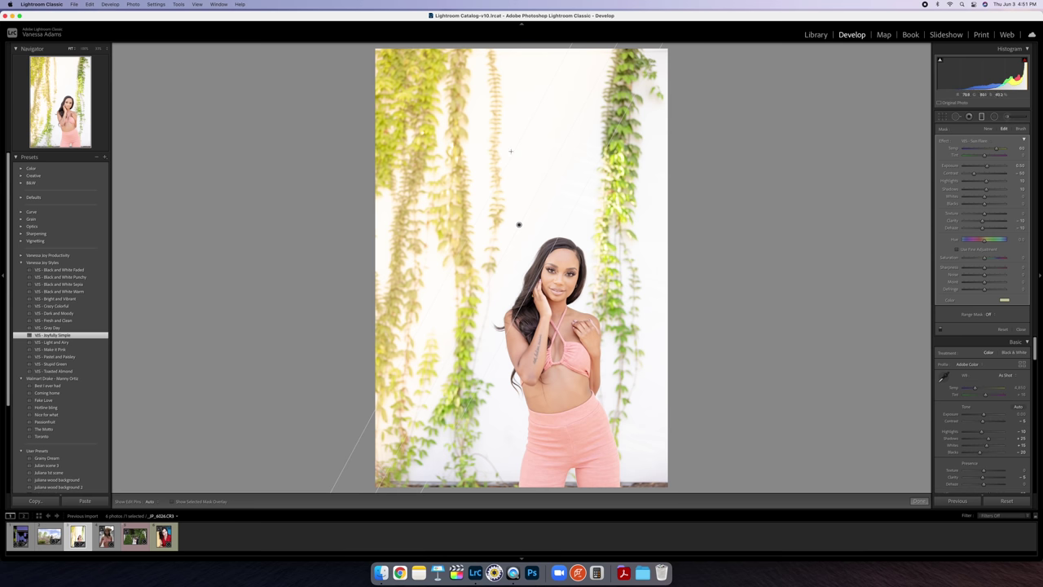
Step: Try two more Sun Flare gradients, from the right side and the lower left, and compare the portrait with its original
mouse_move(618, 207)
mouse_down()
mouse_move(577, 235)
mouse_move(557, 233)
mouse_move(540, 210)
mouse_up()
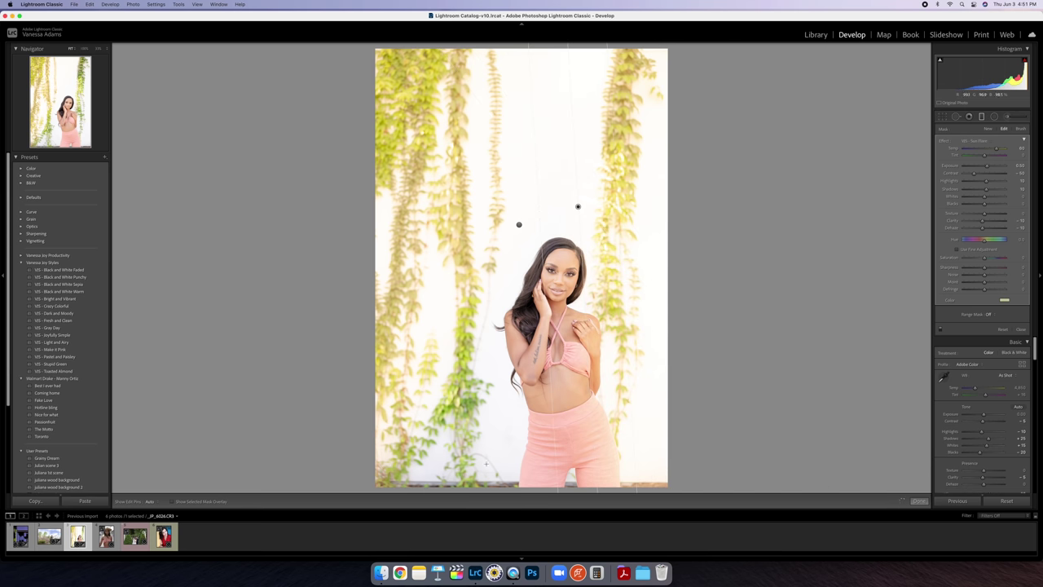
drag(485, 463, 588, 318)
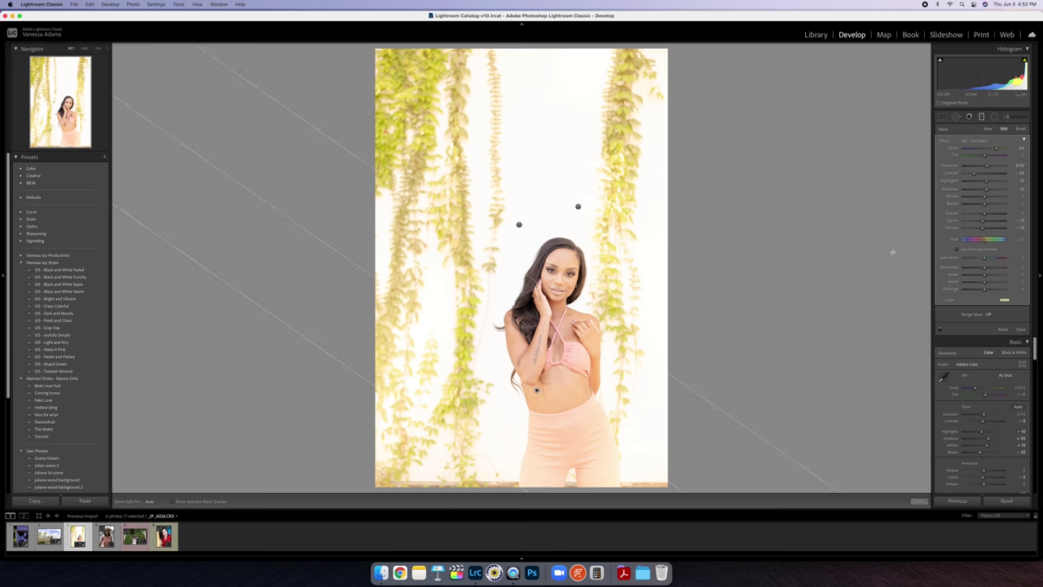
key(backslash)
key(backslash)
Step: Delete the lower-left and right-side Sun Flare gradients from the portrait
key(Delete)
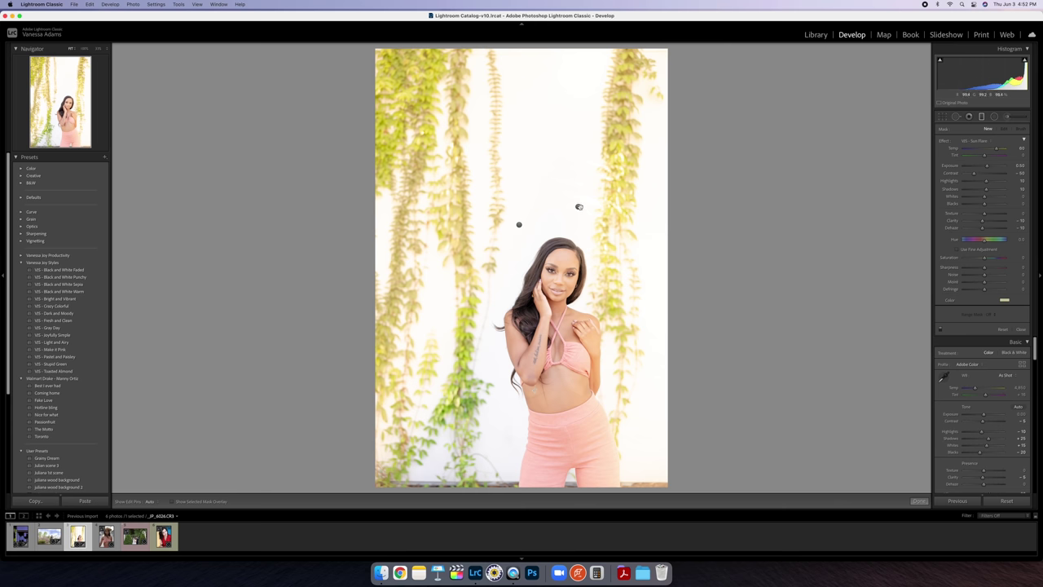
click(579, 207)
click(940, 331)
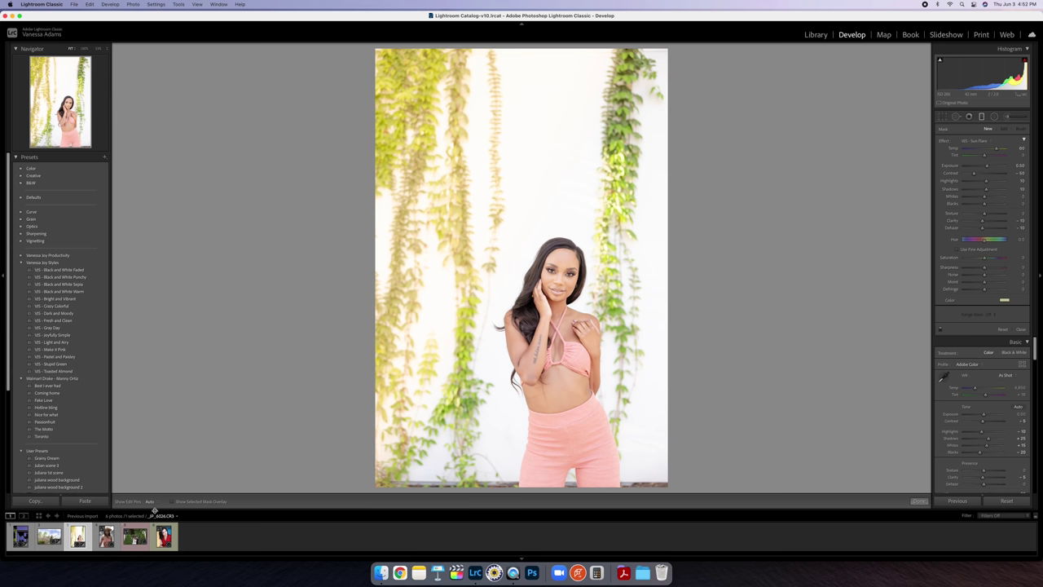
Step: Apply VJS - Joyfully Simple to the photo of the couple between evergreens, and raise Shadows to about +60, Blacks to +4 and Contrast to about +16
click(132, 530)
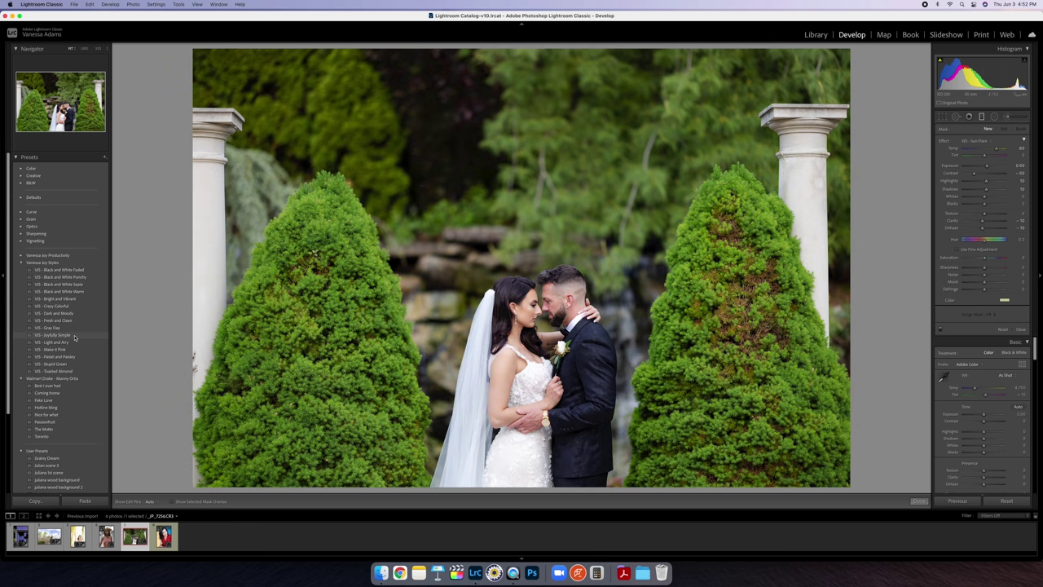
click(75, 335)
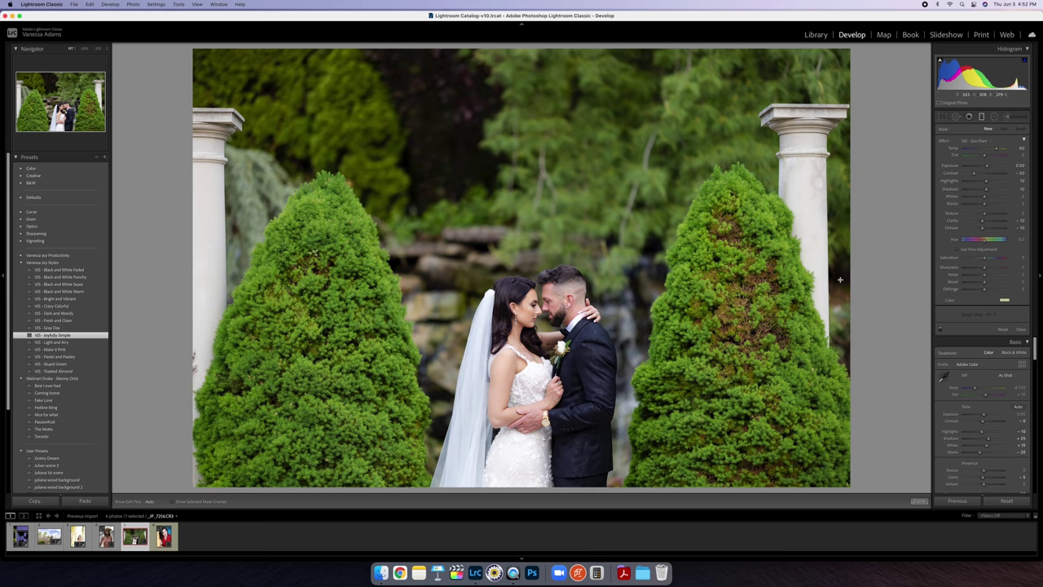
click(1022, 328)
drag(987, 227, 989, 240)
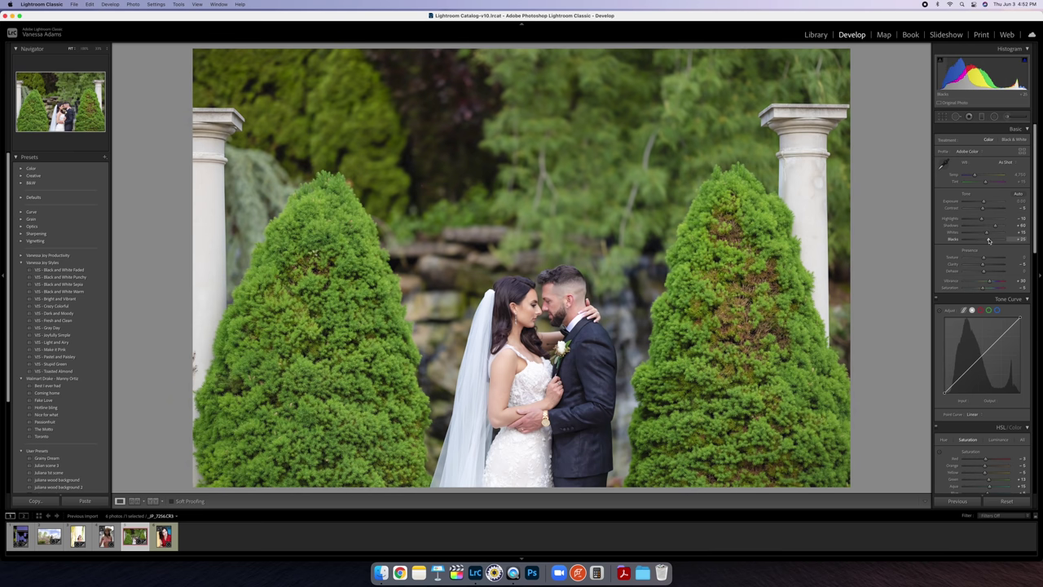
drag(988, 240, 987, 210)
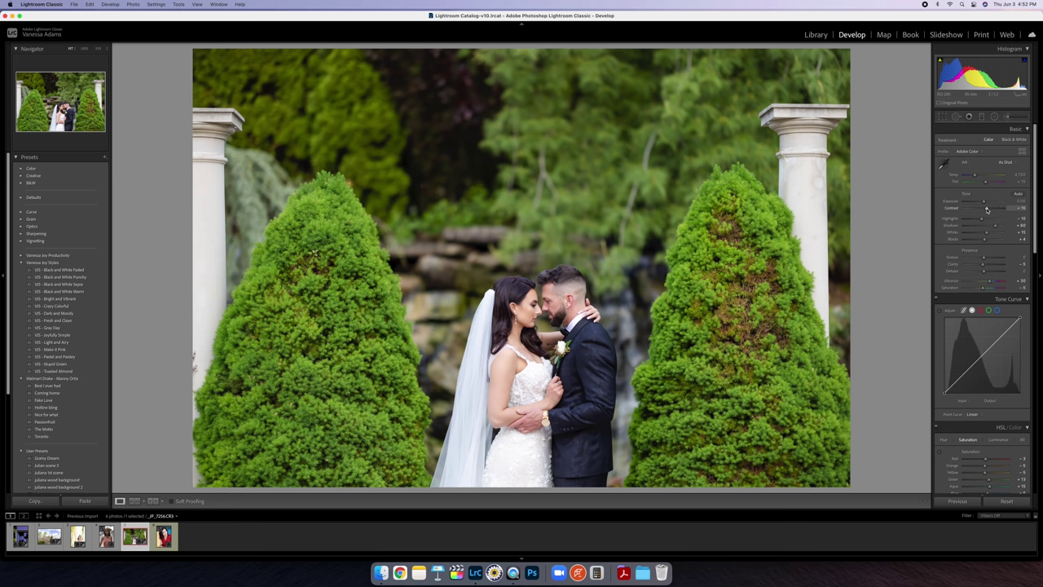
Step: Shift the Green hue of the couple's photo far toward yellow in the HSL adjustments
scroll(1012, 296, down, 5)
scroll(1012, 296, down, 4)
click(944, 232)
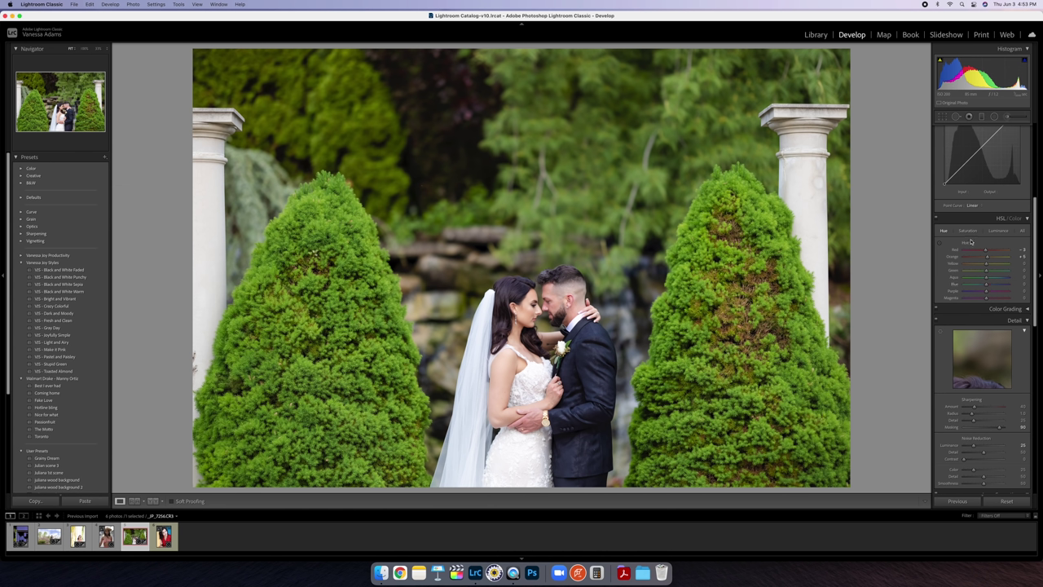
drag(986, 270, 966, 273)
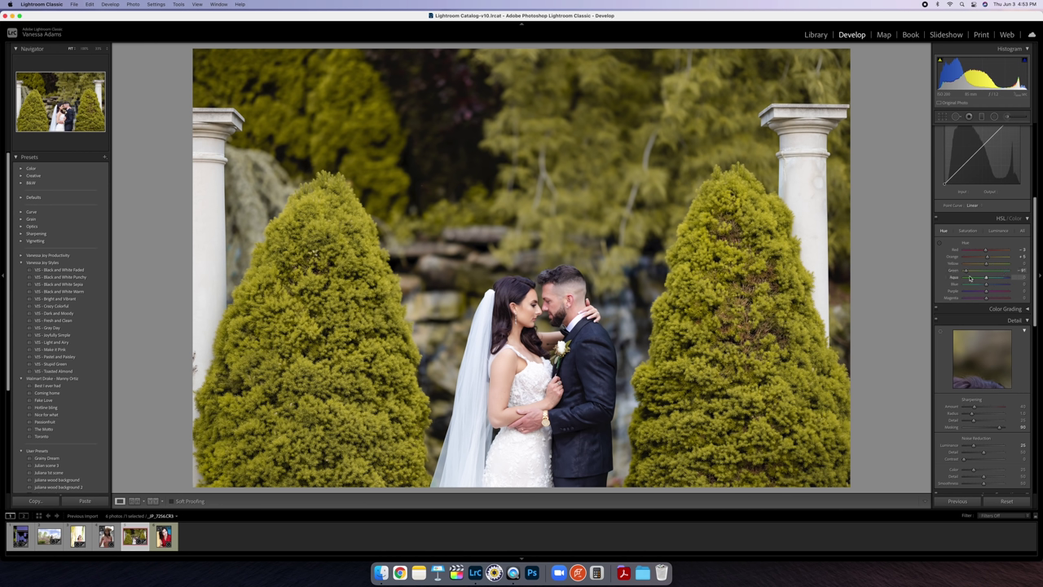
drag(967, 270, 965, 273)
Step: Raise the luminance of the yellows to about +22 and of the greens to about +18, and adjust the yellow saturation
click(968, 231)
click(998, 230)
drag(987, 271, 996, 272)
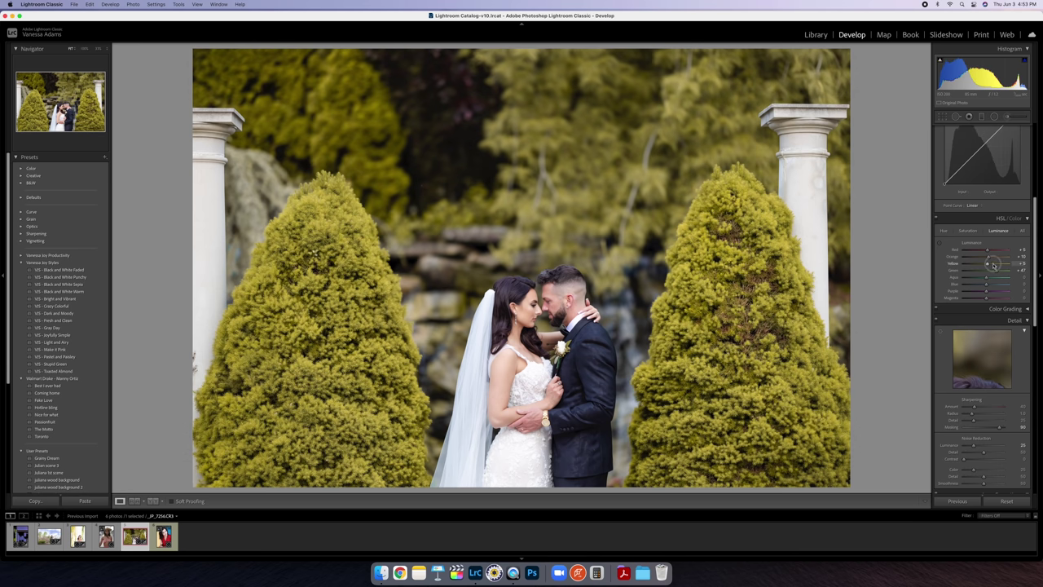
mouse_move(994, 265)
mouse_down()
mouse_move(1008, 265)
mouse_move(995, 264)
mouse_up()
click(970, 231)
mouse_move(989, 264)
mouse_down()
mouse_move(1018, 266)
mouse_move(991, 265)
mouse_up()
click(997, 232)
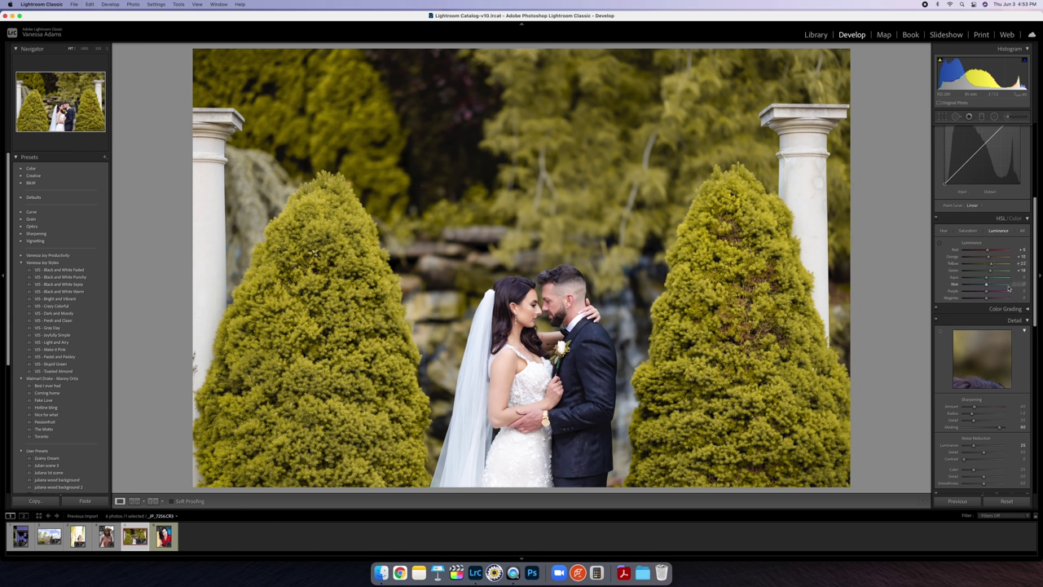
Step: Compare the couple's photo before and after its edits several times
key(backslash)
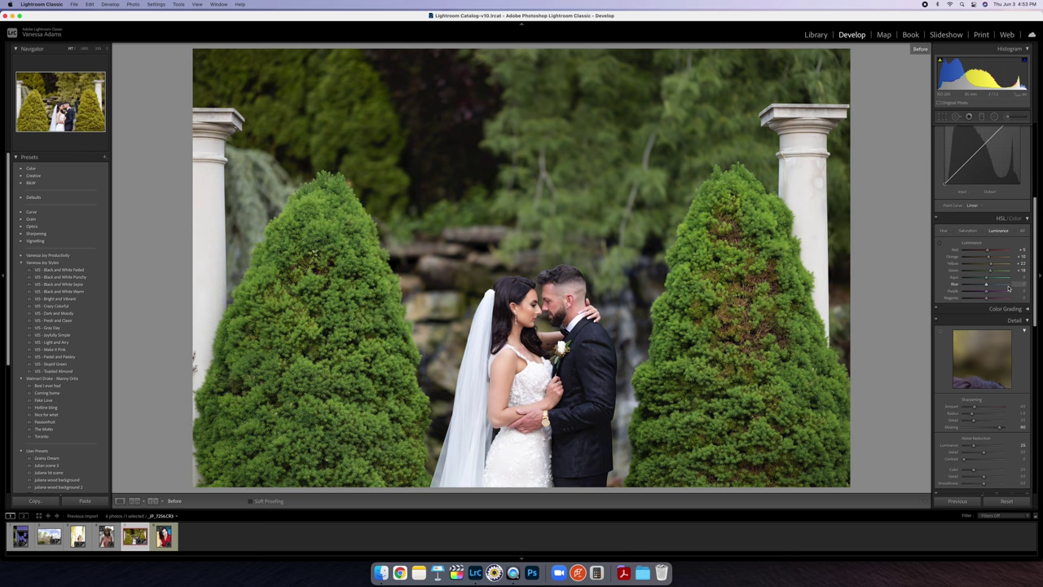
key(backslash)
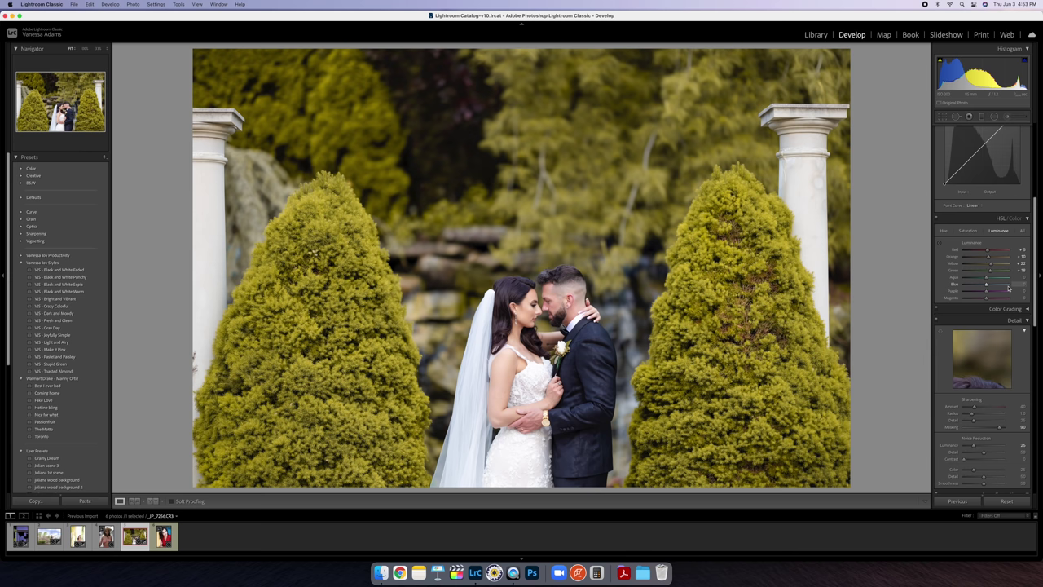
key(backslash)
key(backslash)
key(backslash)
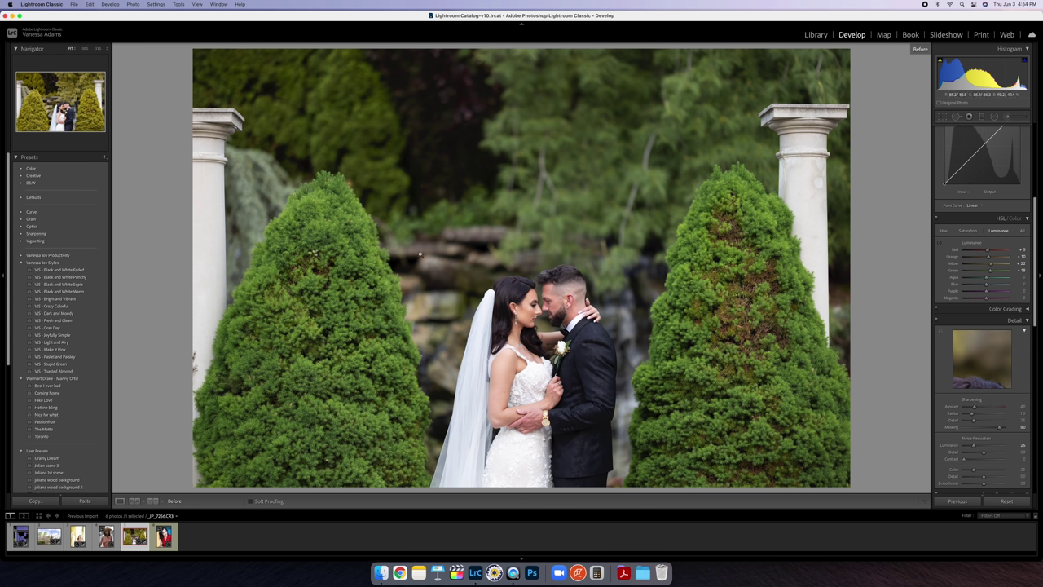
key(backslash)
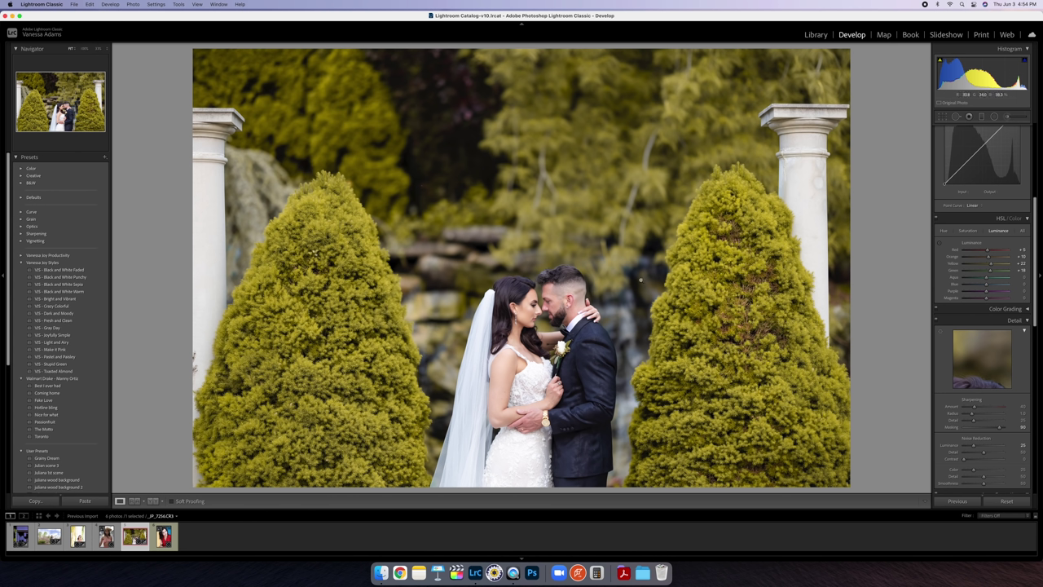
key(backslash)
key(backslash)
Step: Fine-tune the white balance temperature and add a VJS - Sun Flare gradient from the upper-left corner of the photo toward the couple
drag(1038, 293, 1033, 193)
click(974, 175)
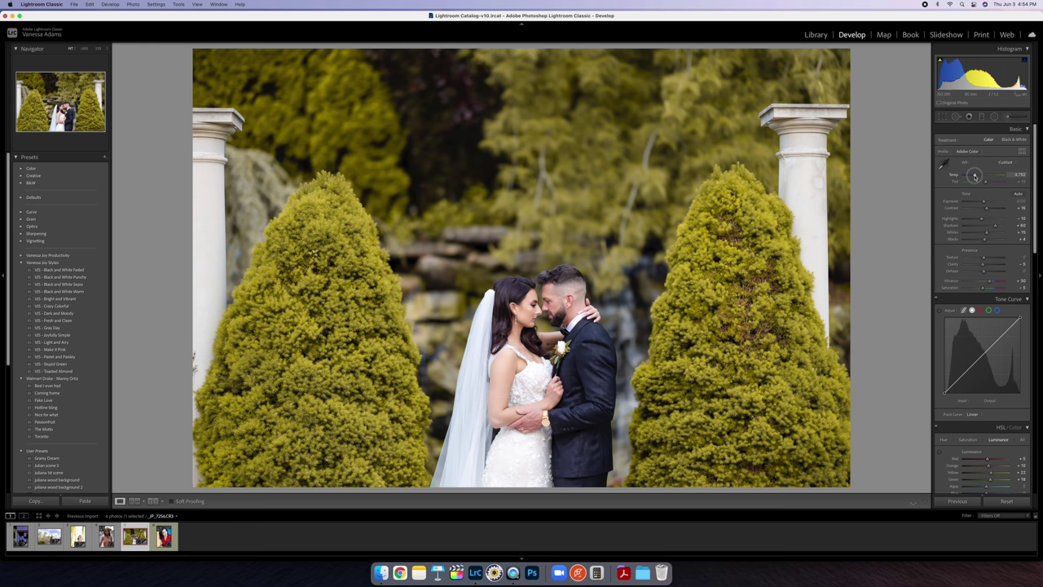
click(981, 116)
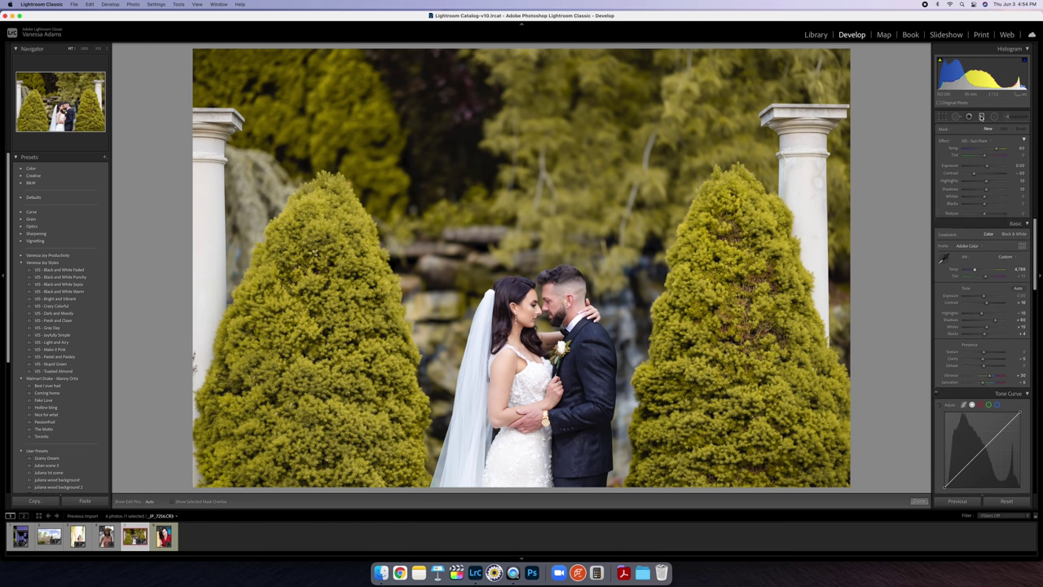
drag(461, 239, 486, 293)
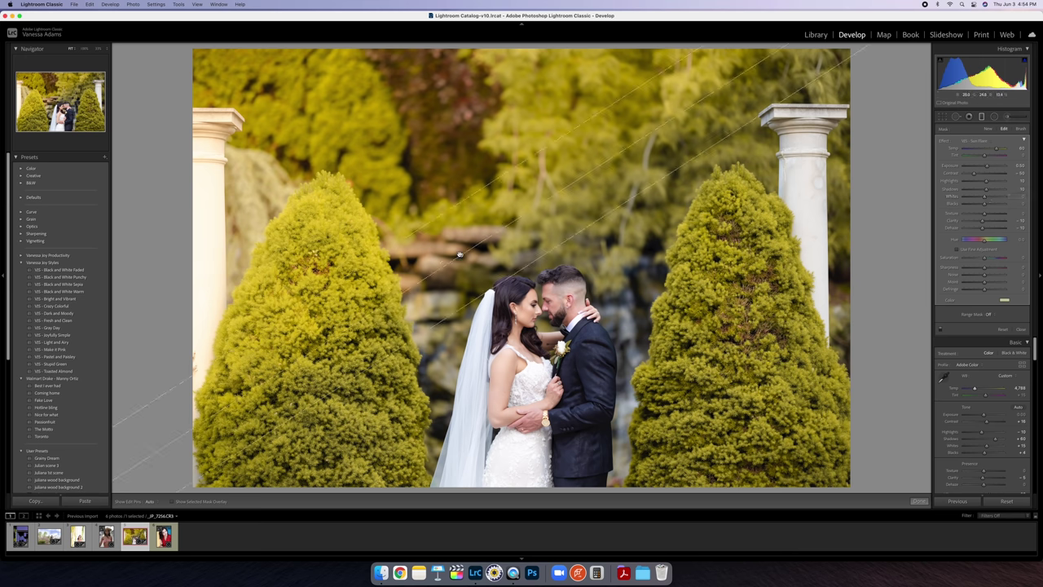
Step: Check the gradient's mask, try weaker and stronger versions of the Sun Flare effect, and set its Amount to about 25
mouse_move(461, 255)
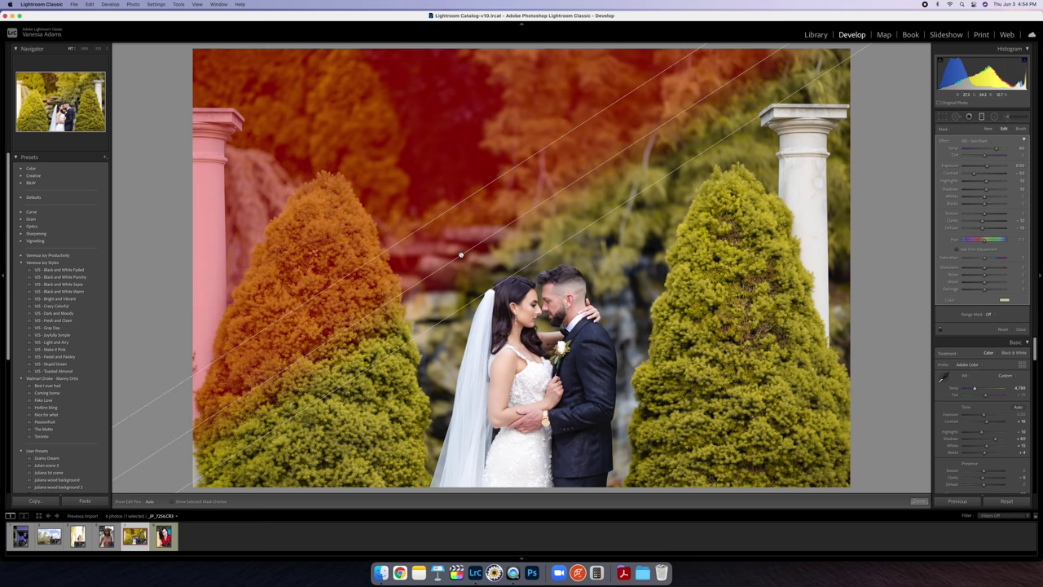
key(alt)
drag(461, 255, 443, 254)
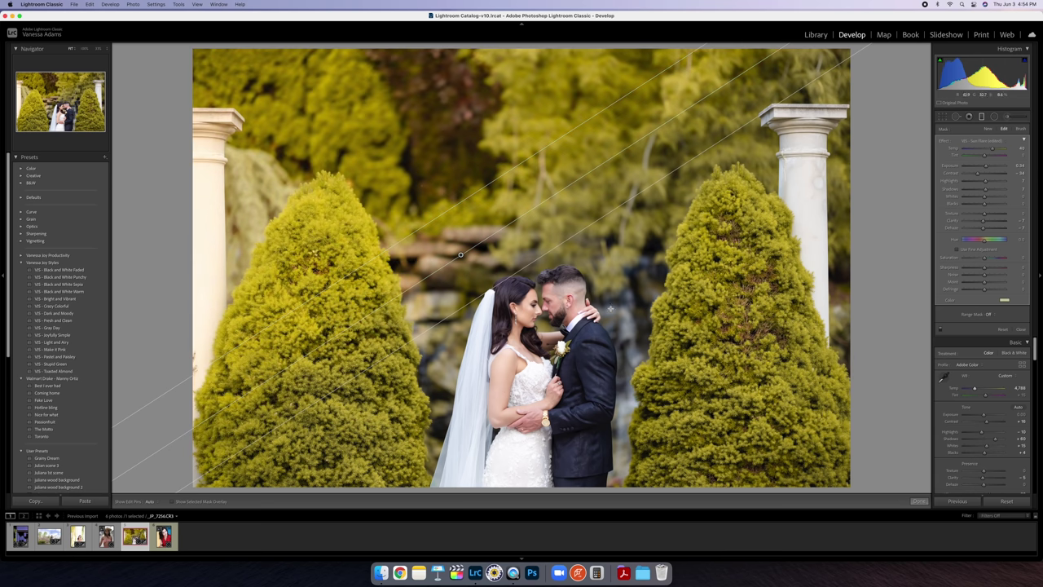
key(alt)
drag(460, 254, 699, 261)
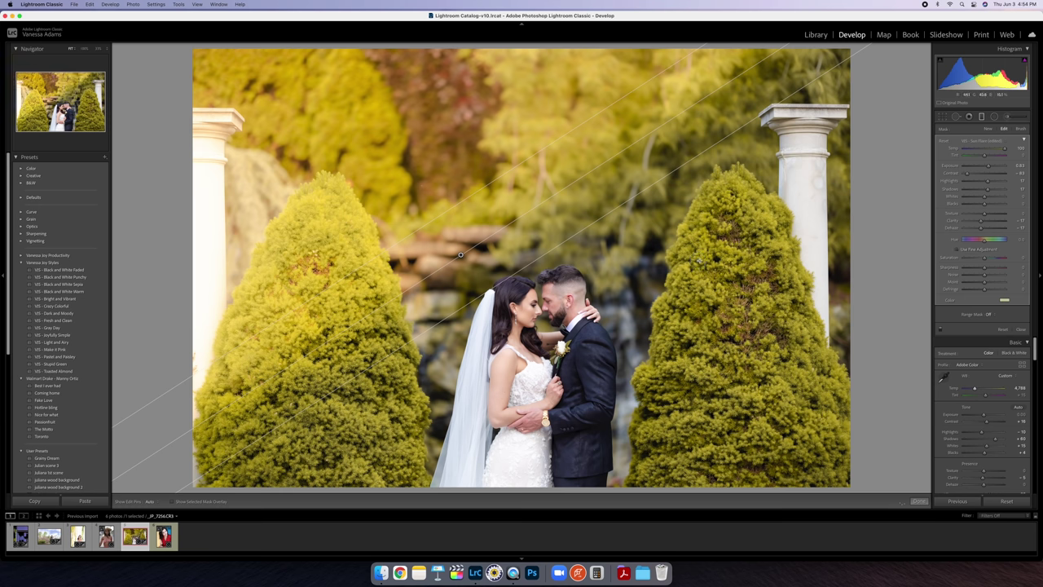
click(1024, 139)
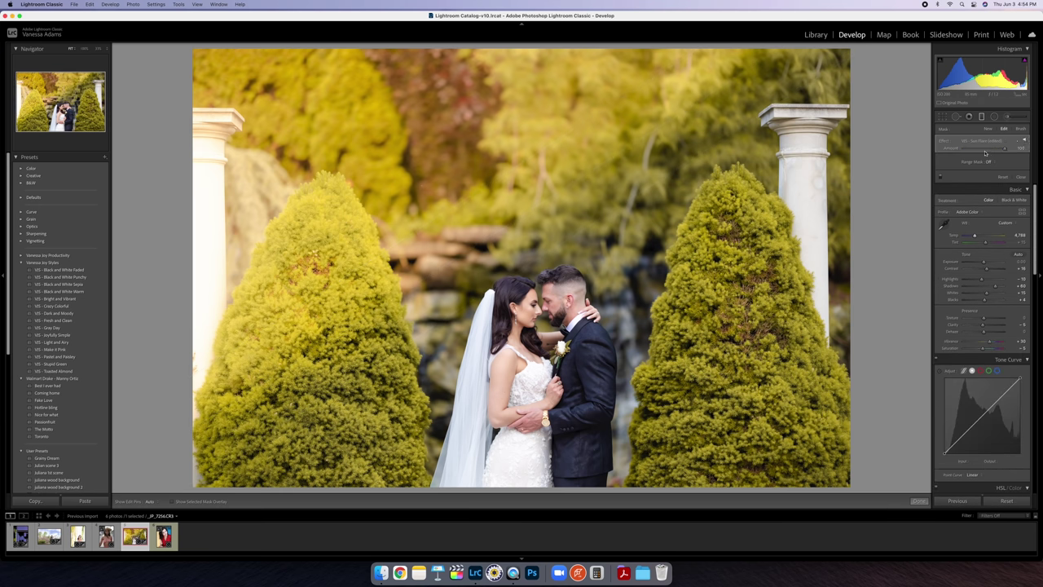
key(super+z)
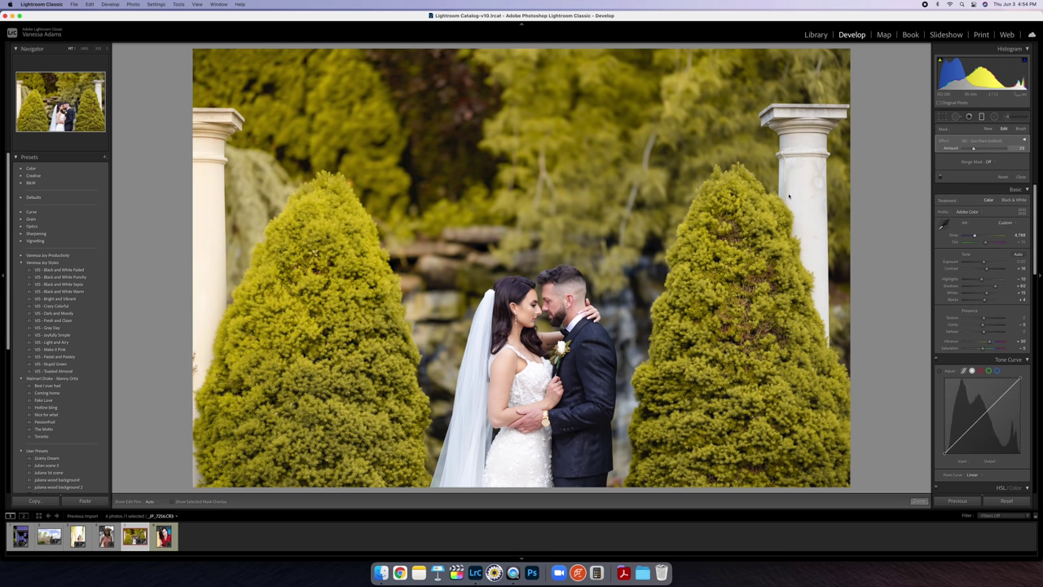
Step: Add two more Sun Flare gradients, one down over the trees and one up over the couple, and compare the photo with its original
drag(643, 208, 638, 256)
drag(643, 252, 646, 247)
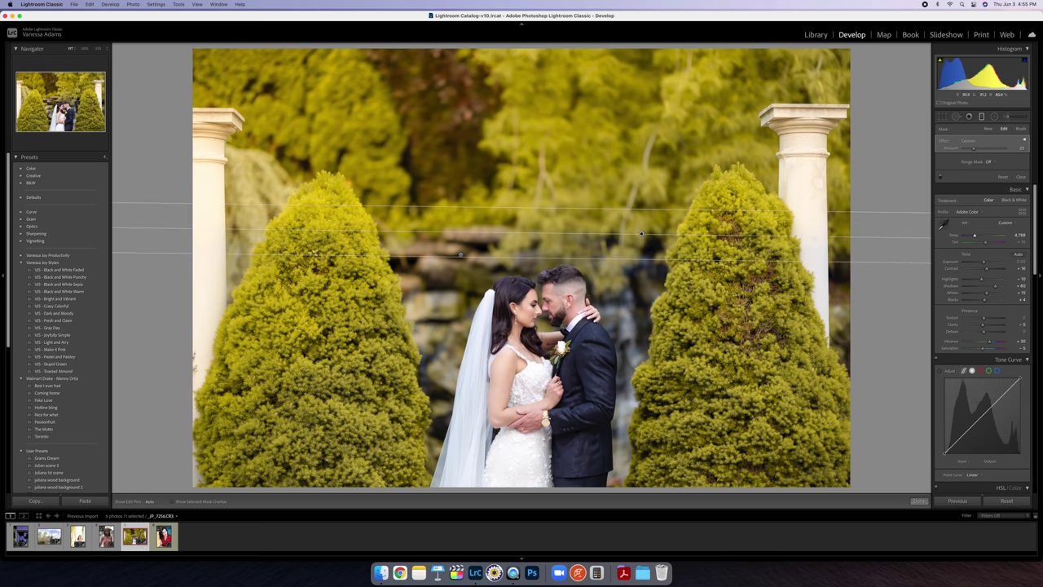
drag(546, 415, 551, 373)
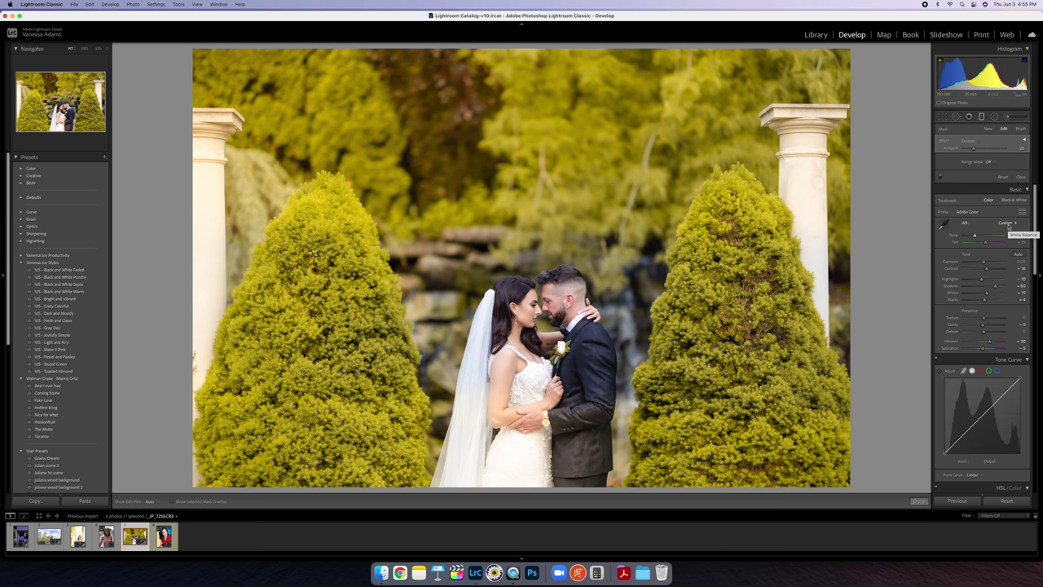
key(backslash)
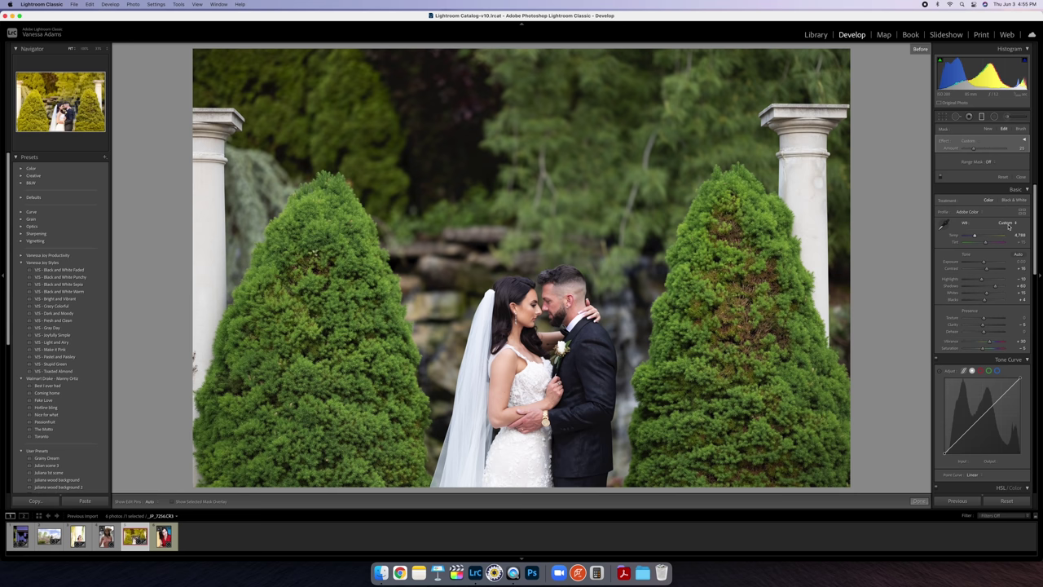
key(backslash)
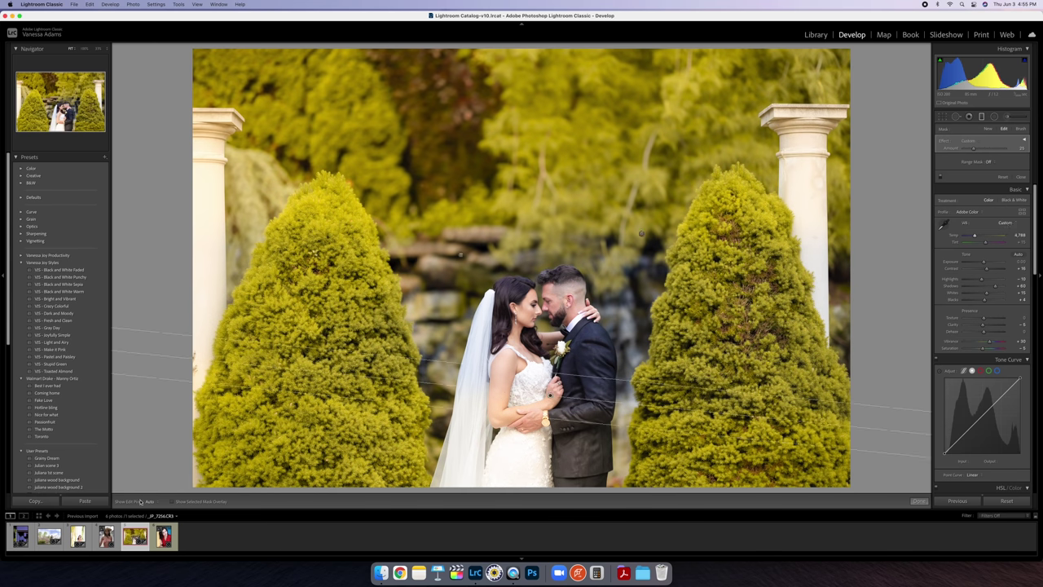
Step: Open the portrait of the woman in the hat, preview VJS - Light and Airy, and apply VJS - Joyfully Simple
click(116, 536)
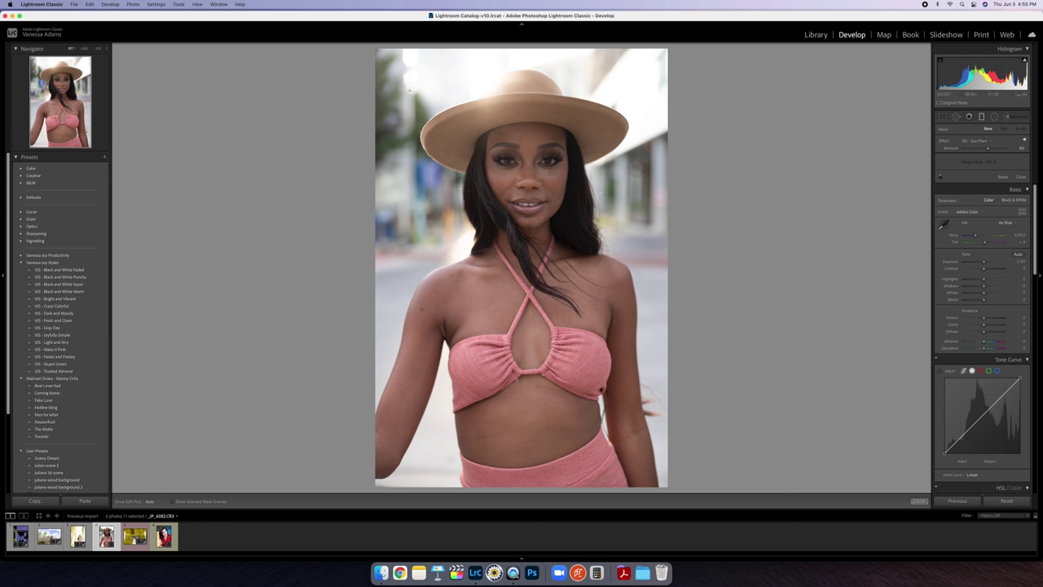
click(73, 343)
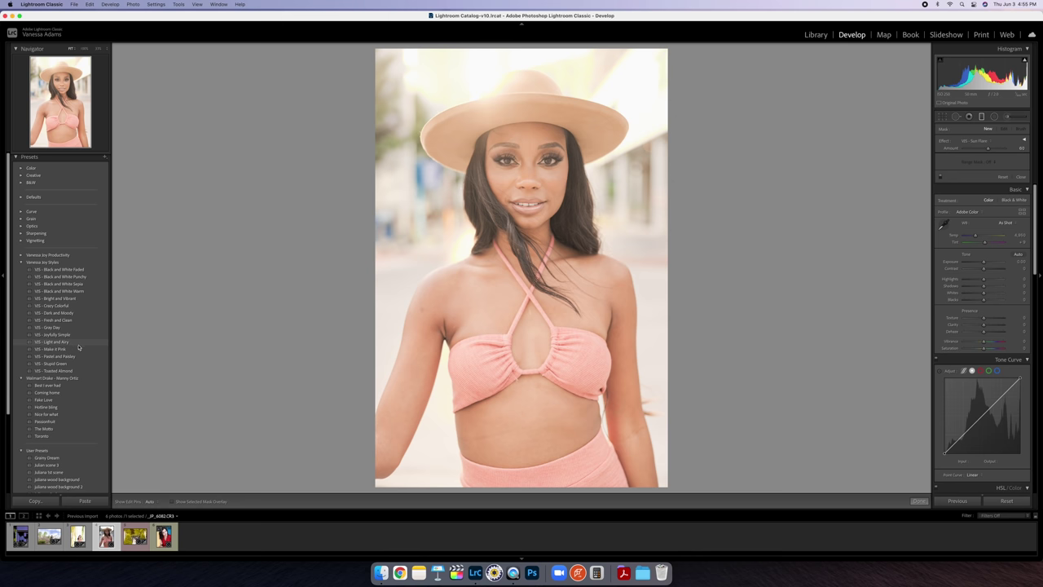
key(super+z)
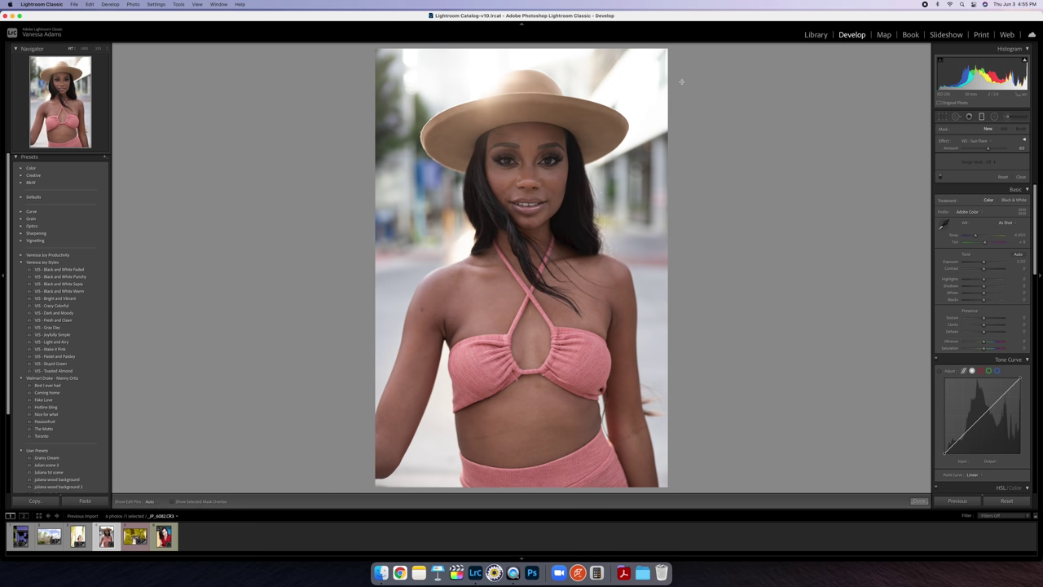
click(81, 335)
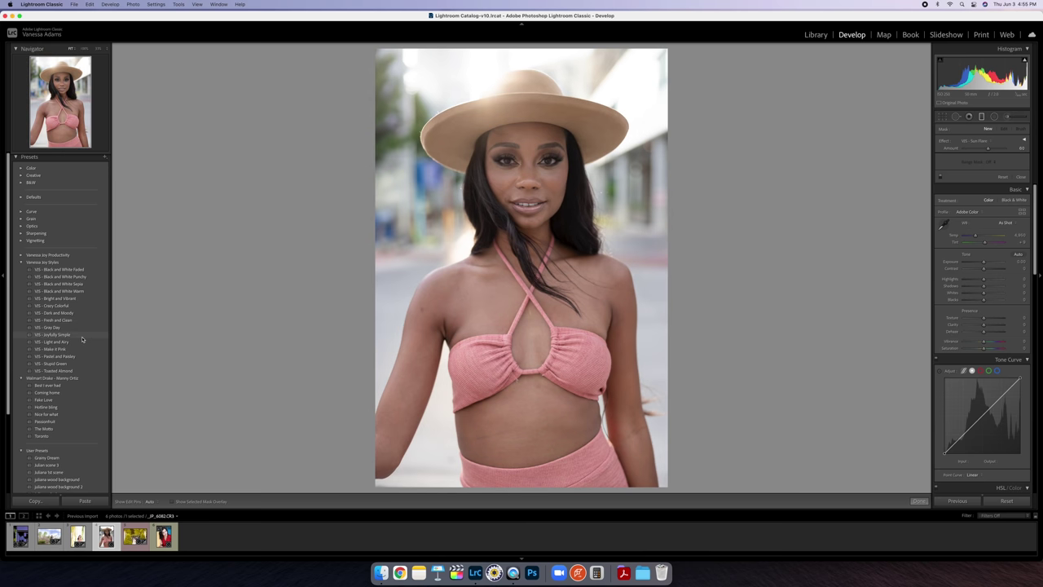
click(82, 336)
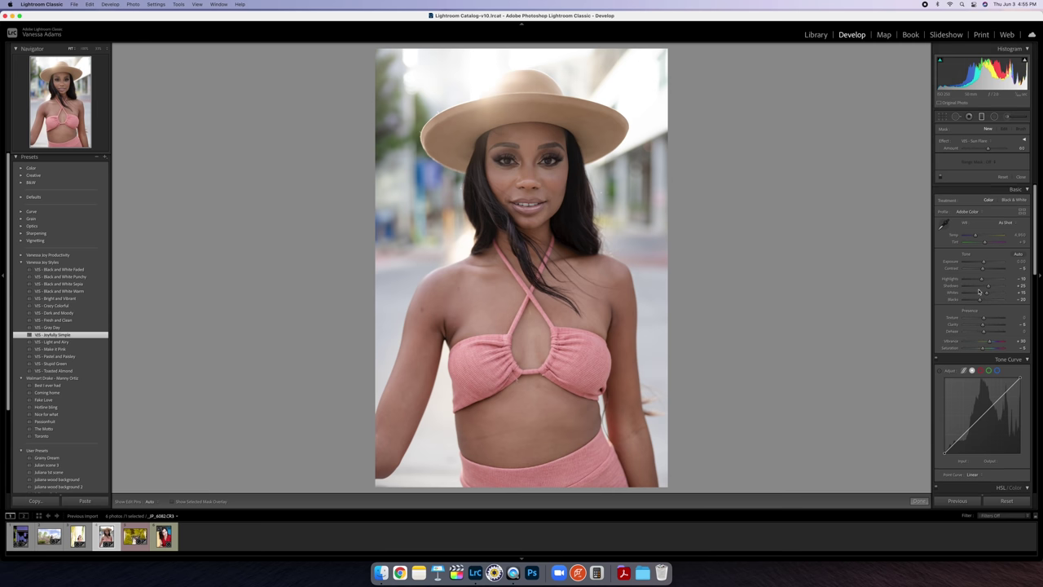
Step: Brighten the woman's skin with a targeted luminance adjustment on her face, raising Orange to about +80 and Red to about +11
scroll(979, 292, down, 10)
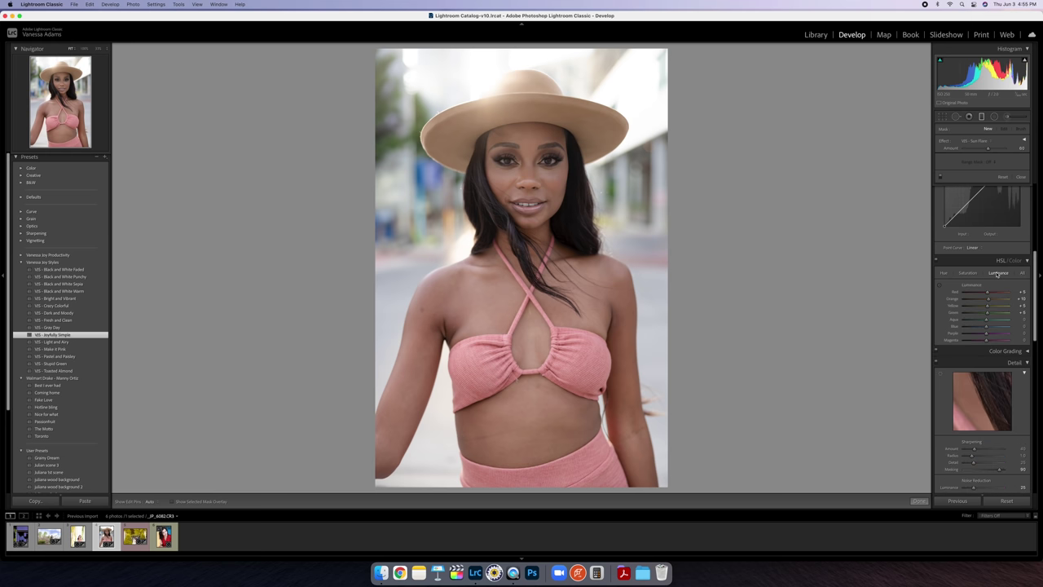
click(1031, 351)
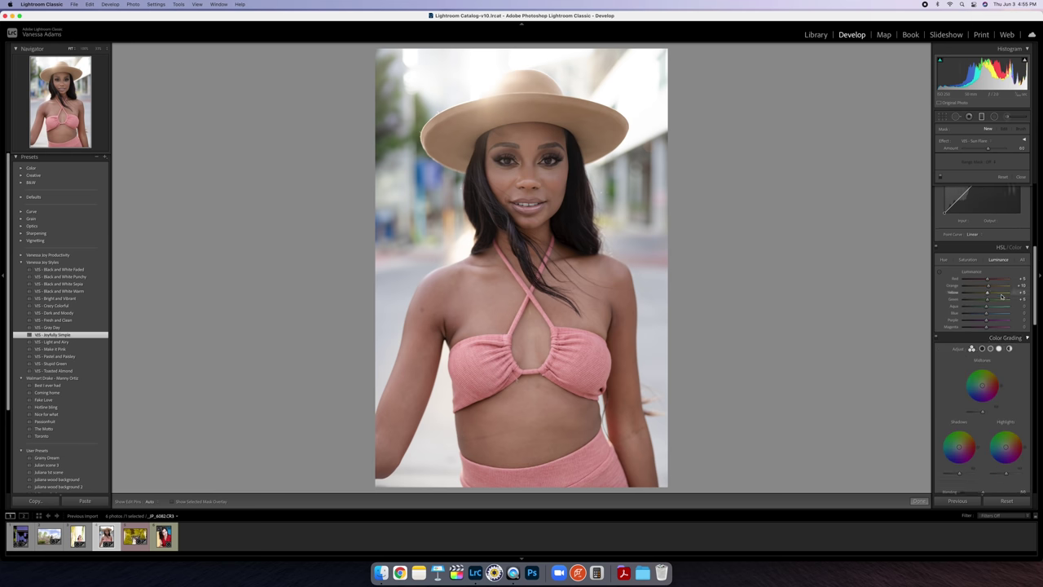
scroll(1002, 297, down, 2)
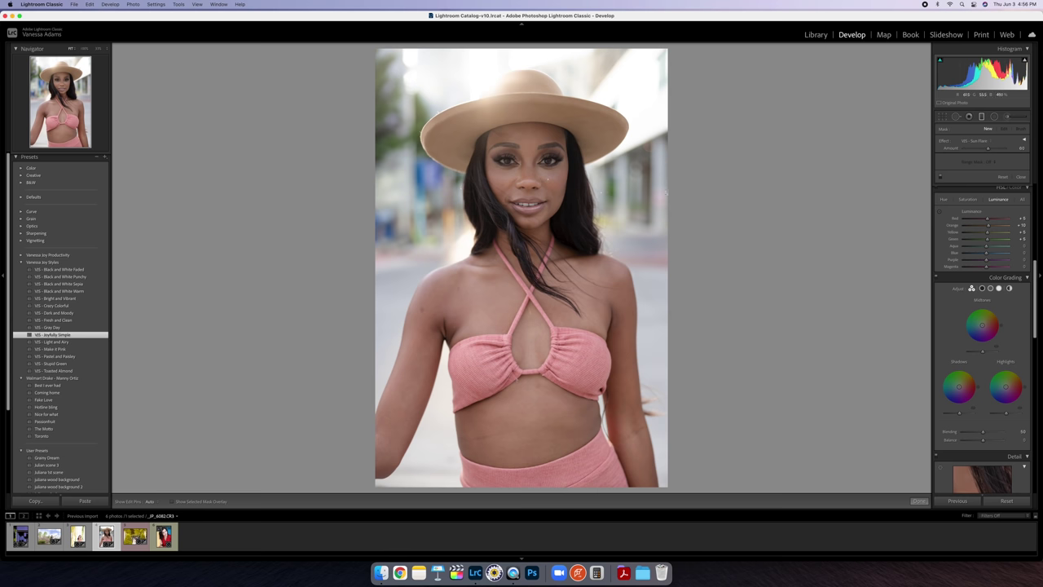
scroll(937, 213, down, 2)
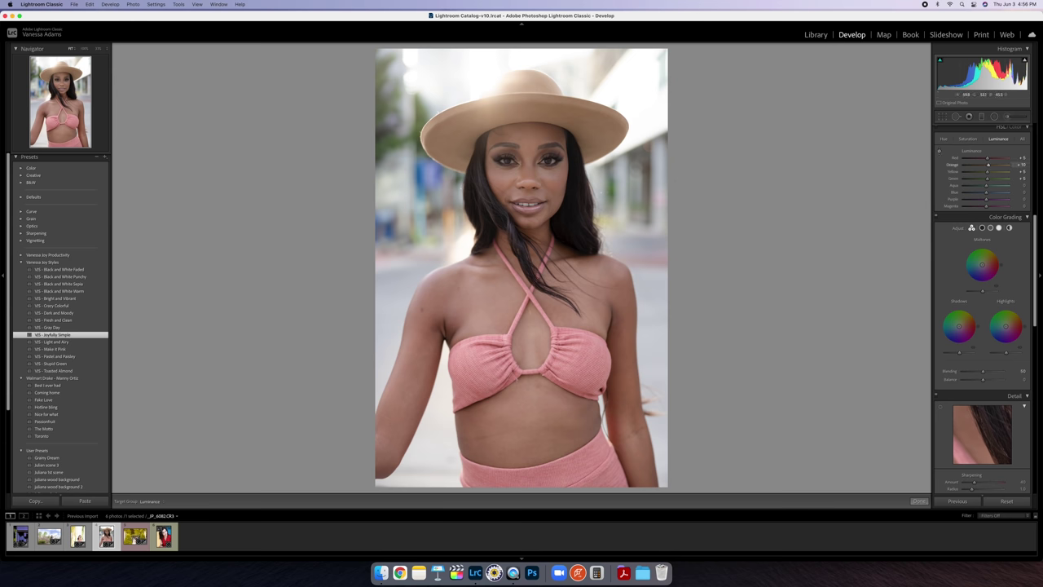
key(Up)
key(Up)
key(Up)
key(Up)
key(Up)
key(Up)
key(Up)
key(Up)
key(Up)
key(Up)
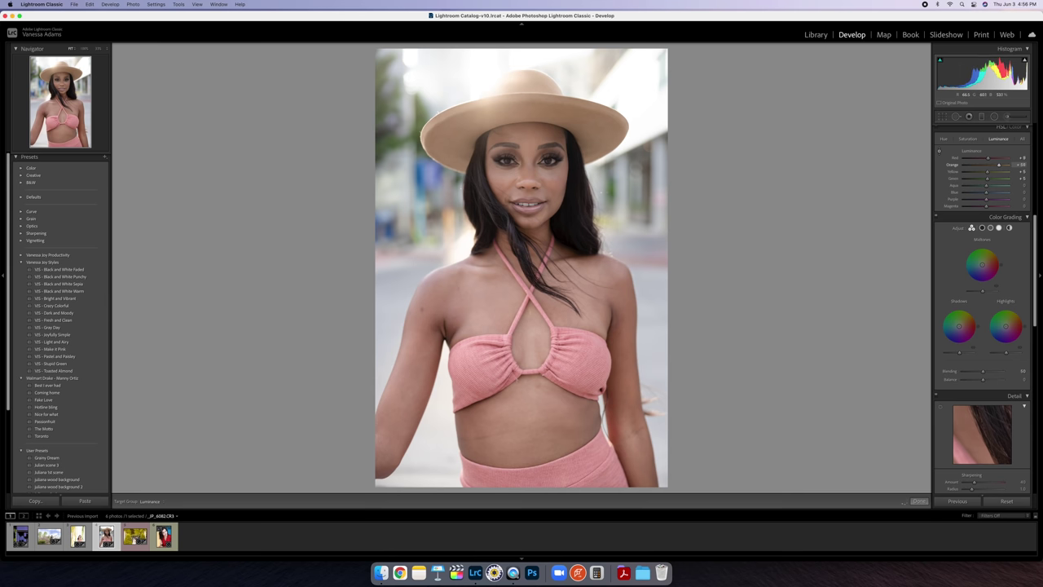
key(Up)
key(Up)
key(Up)
key(Up)
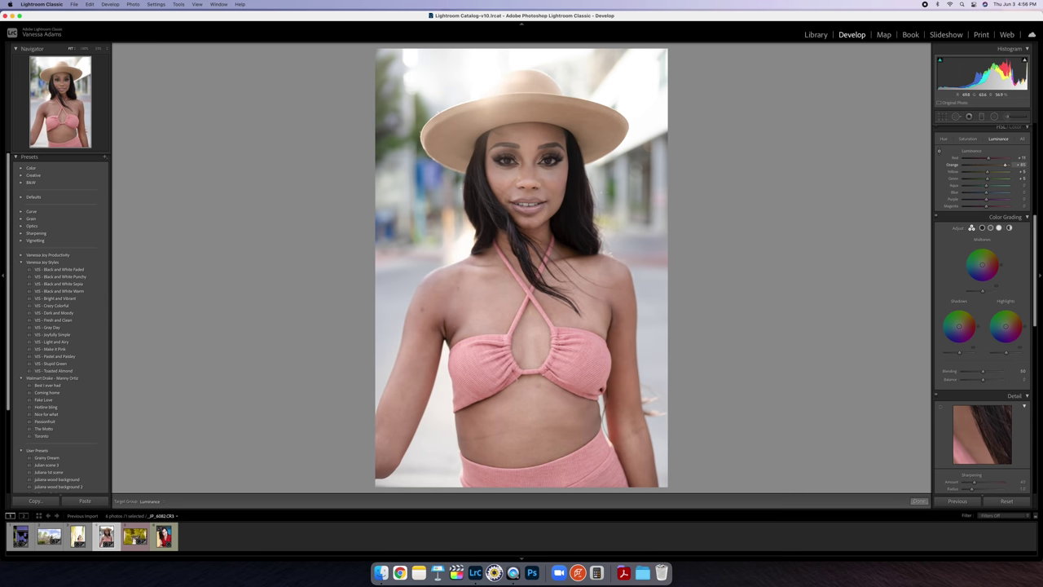
Step: Try a different skin luminance on the woman with the targeted adjustment, moving Orange to about +55 and Red to about +22
key(Down)
key(Down)
key(Up)
key(Up)
key(Up)
key(Up)
key(Up)
key(Up)
key(Up)
key(Up)
key(Up)
key(Up)
key(Up)
key(Up)
key(Up)
key(Up)
key(Up)
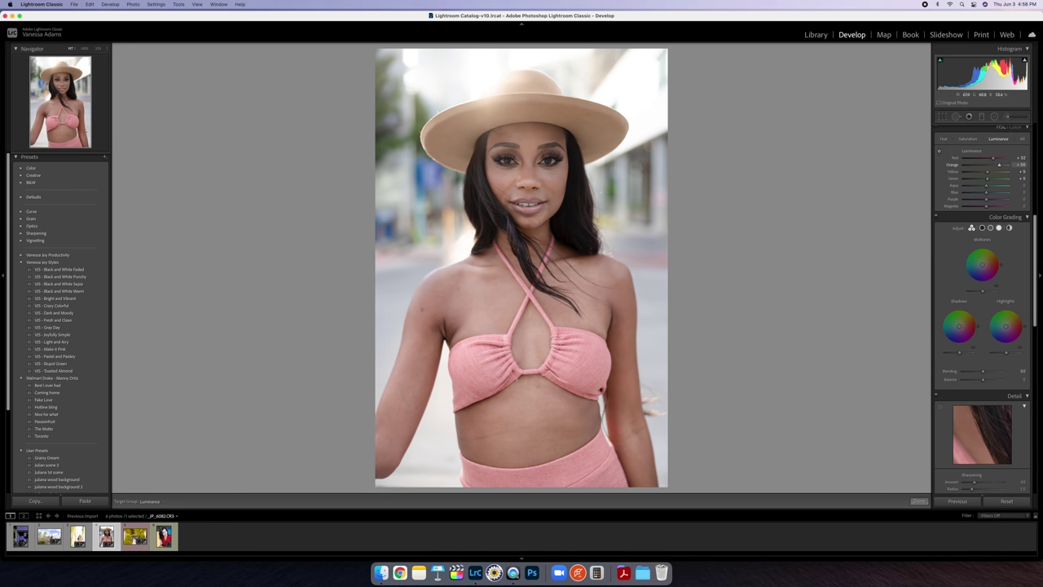
Step: Try darkening the woman's skin to the extreme, with Orange luminance at -100 and Red at about -77
key(shift+Down)
key(shift+Down)
key(shift+Down)
key(shift+Down)
key(shift+Down)
key(shift+Down)
key(shift+Down)
key(shift+Down)
key(shift+Down)
key(shift+Down)
key(shift+Down)
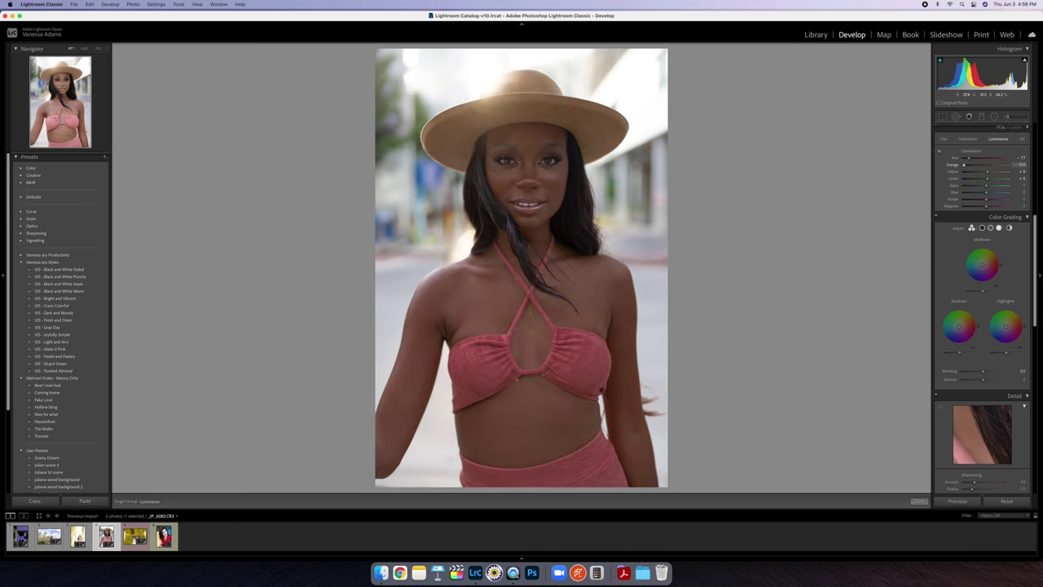
key(Down)
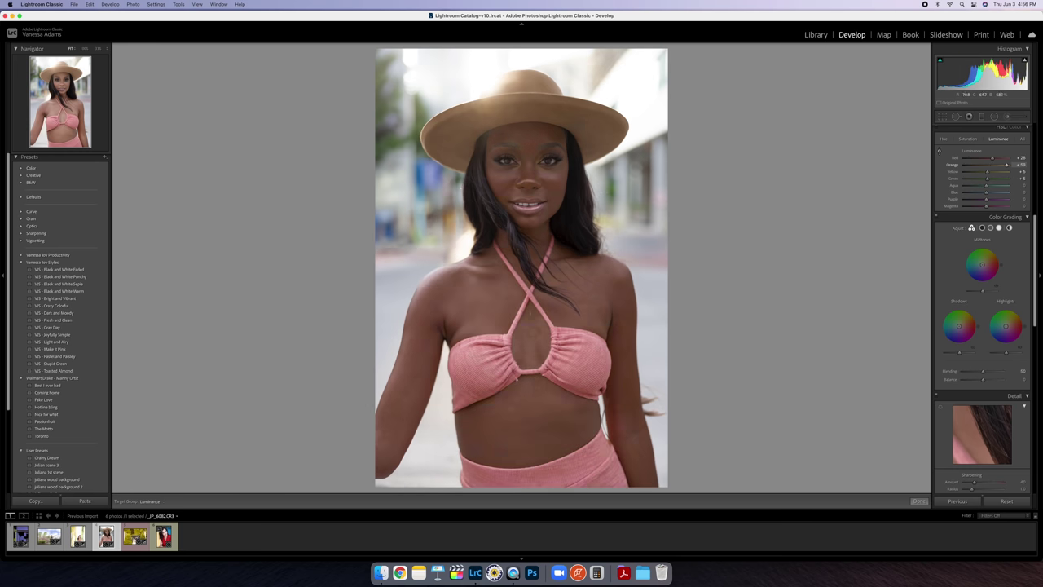
Step: Try brightening the woman's skin to the extreme, with Orange luminance at +100 and Red at about +20
key(backslash)
key(shift+Up)
key(shift+Up)
key(shift+Up)
key(shift+Up)
key(shift+Up)
key(shift+Up)
key(shift+Up)
key(shift+Up)
key(shift+Up)
key(shift+Up)
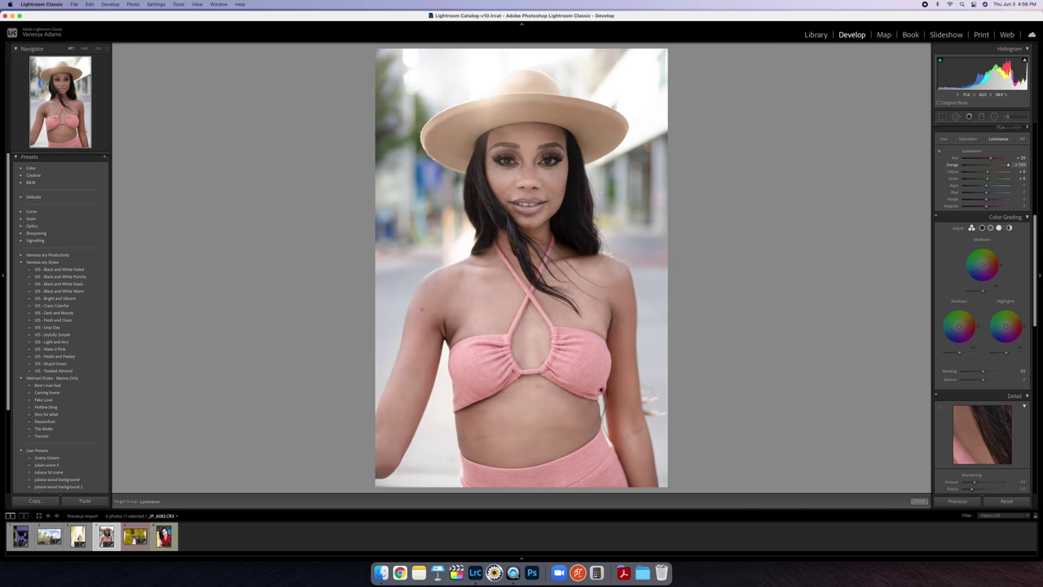
Step: Swing the skin luminance between dark and bright several times, and undo the Orange luminance shift
key(shift+Down)
key(shift+Down)
key(shift+Down)
key(shift+Down)
key(shift+Down)
key(shift+Down)
key(shift+Down)
key(shift+Down)
key(shift+Down)
key(shift+Down)
key(shift+Up)
key(shift+Up)
key(shift+Up)
key(shift+Up)
key(shift+Up)
key(shift+Up)
key(shift+Up)
key(shift+Up)
key(shift+Up)
key(shift+Up)
key(shift+Down)
key(shift+Down)
key(shift+Down)
key(shift+Down)
key(shift+Down)
key(shift+Down)
key(shift+Down)
key(shift+Down)
key(shift+Down)
key(shift+Down)
key(shift+Up)
key(shift+Up)
key(shift+Up)
key(shift+Up)
key(shift+Up)
key(shift+Up)
key(shift+Up)
key(shift+Up)
key(shift+Up)
key(shift+Up)
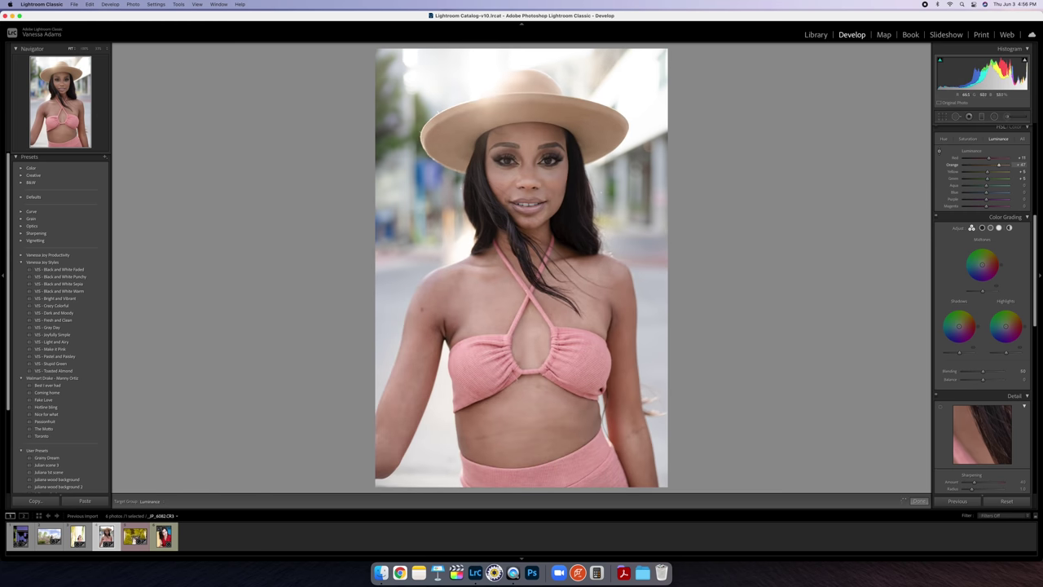
key(Up)
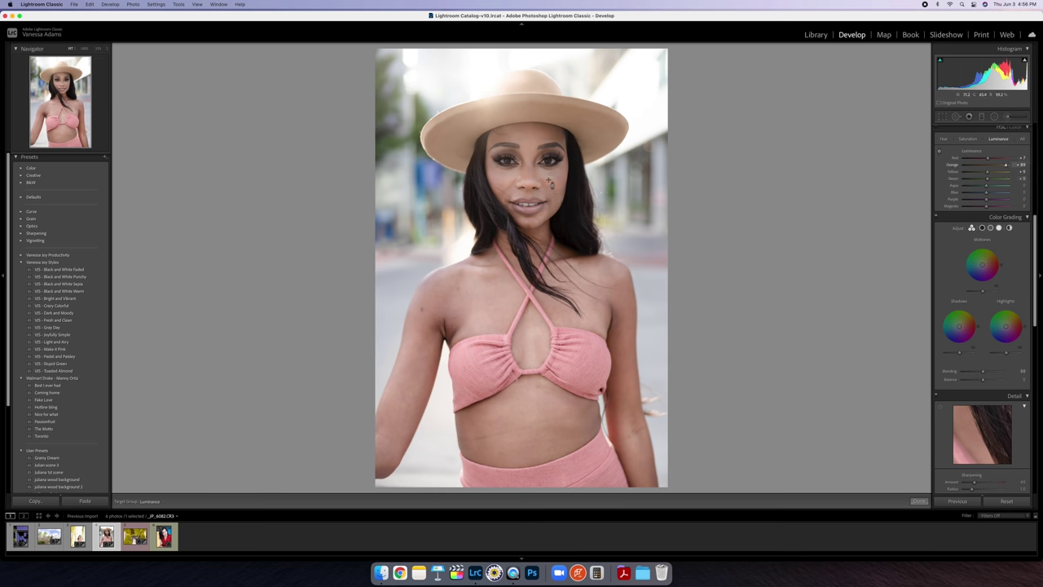
key(super+z)
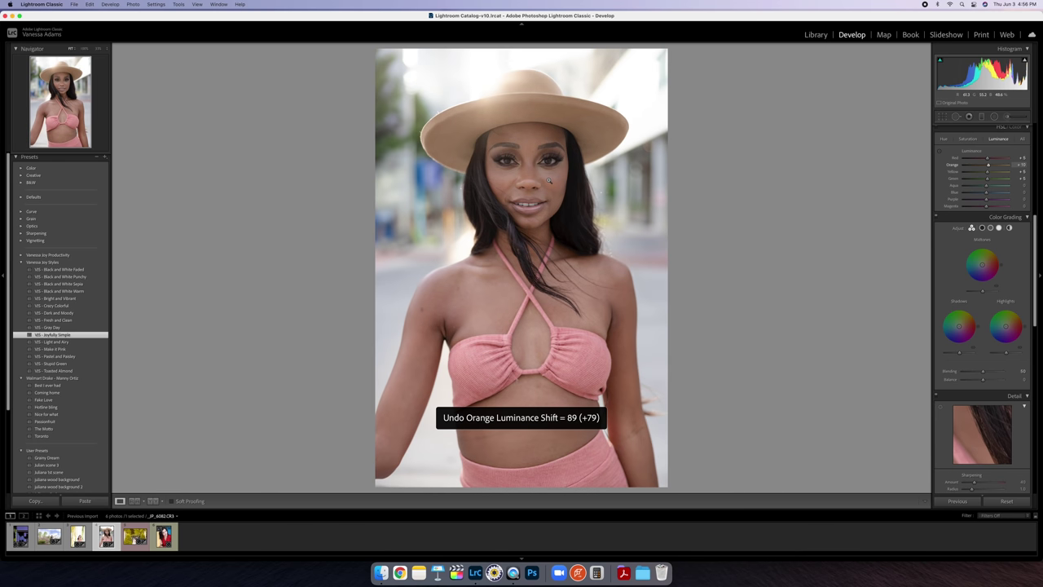
Step: Brighten the woman's face again with the targeted luminance adjustment, and bring Orange luminance down to about +31
click(952, 158)
click(940, 151)
drag(549, 186, 549, 141)
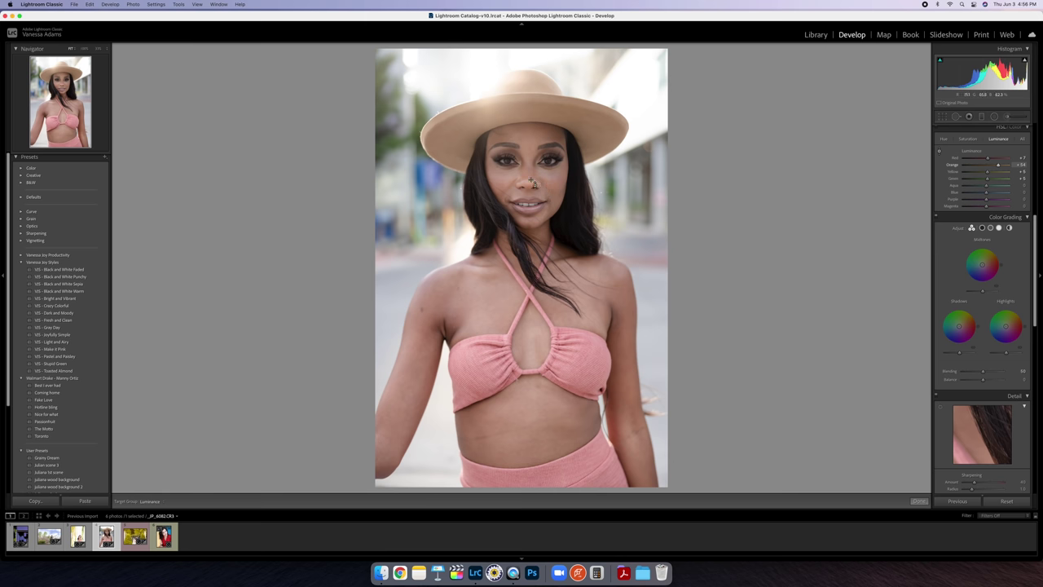
drag(511, 191, 512, 179)
drag(537, 165, 627, 187)
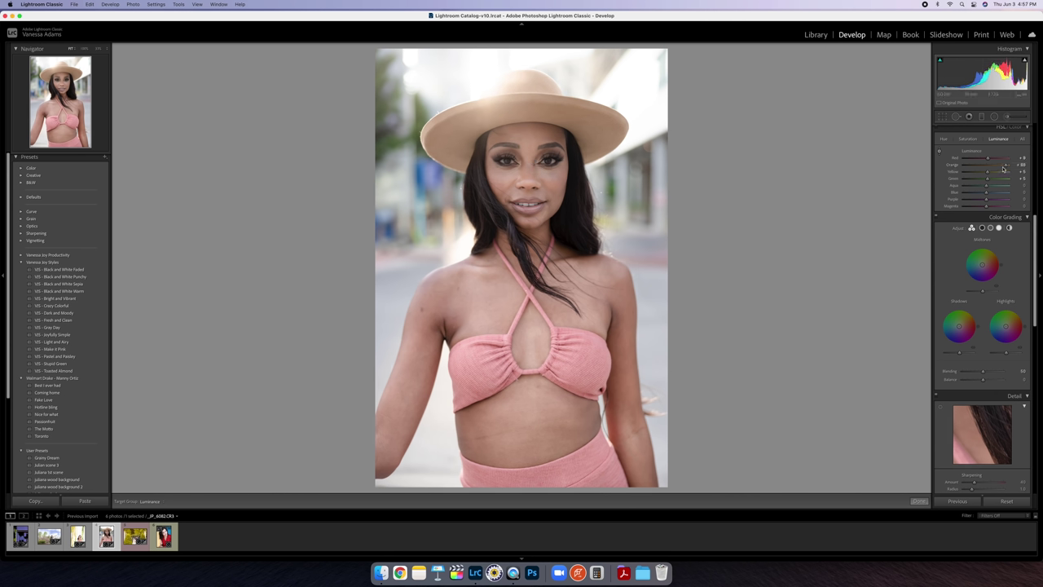
mouse_move(1005, 165)
mouse_down()
mouse_move(1040, 186)
mouse_move(994, 166)
mouse_up()
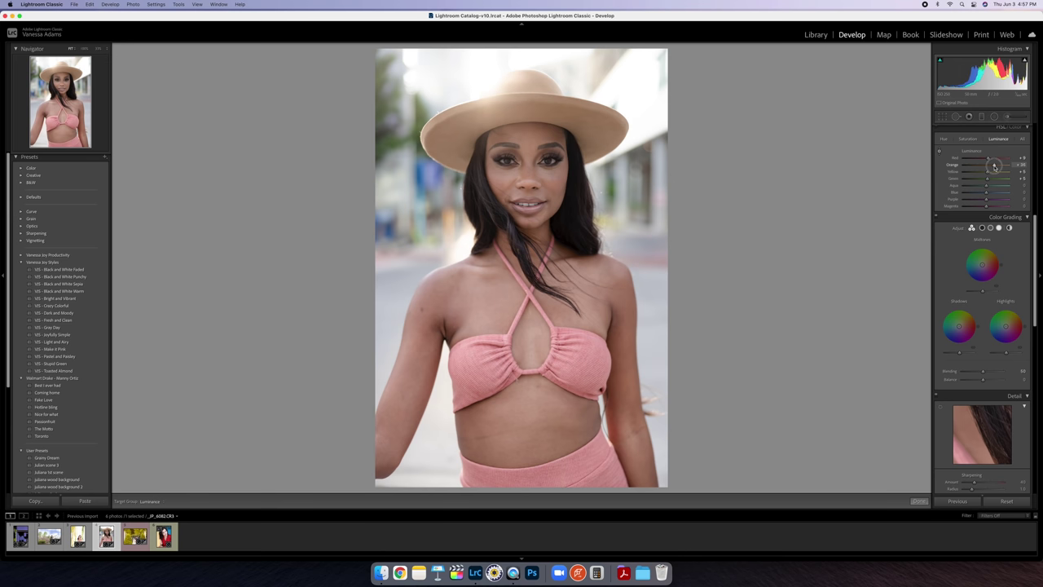
Step: Slightly lower the Orange saturation, and shift the Hue of Red to about +24 and Orange to about +11
click(968, 138)
drag(985, 166, 983, 167)
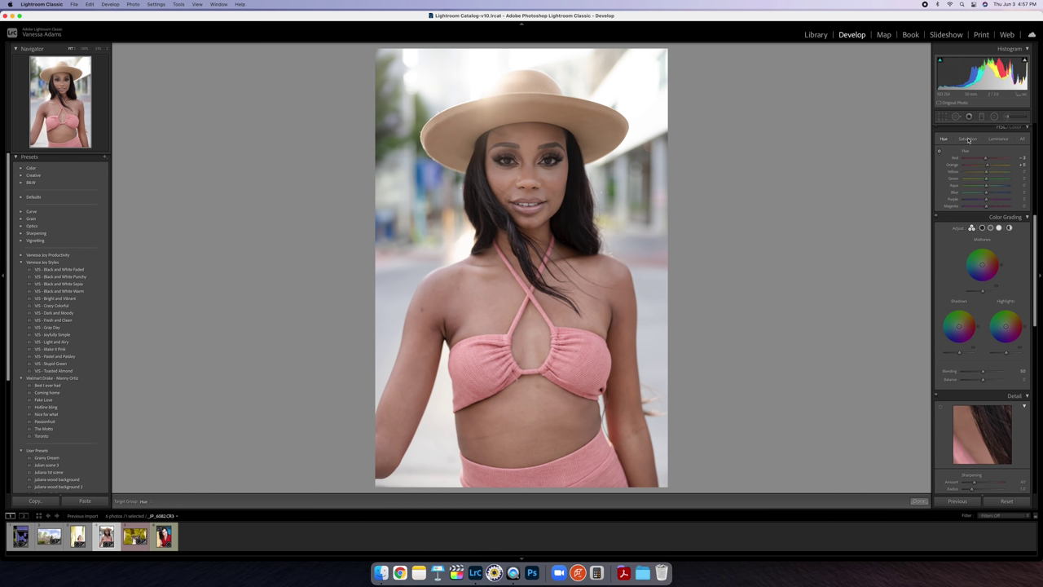
click(999, 139)
click(943, 139)
drag(986, 160, 990, 166)
Step: Tint the Highlights a warm yellow-orange in Color Grading, with hue about 45 and Luminance lowered to -100
click(1006, 326)
drag(1006, 326, 1006, 326)
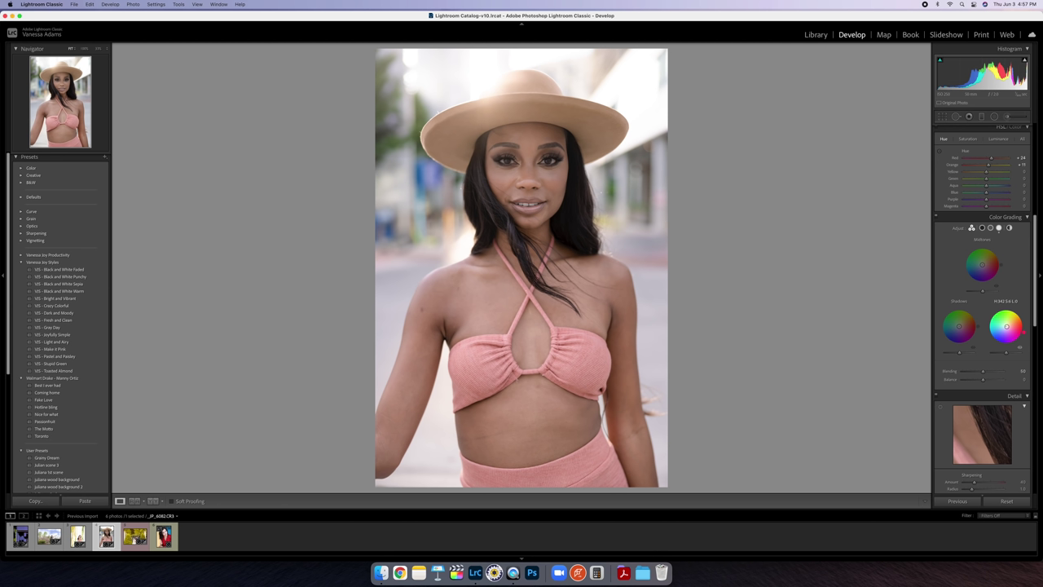
drag(1007, 326, 1011, 321)
drag(1007, 326, 1007, 325)
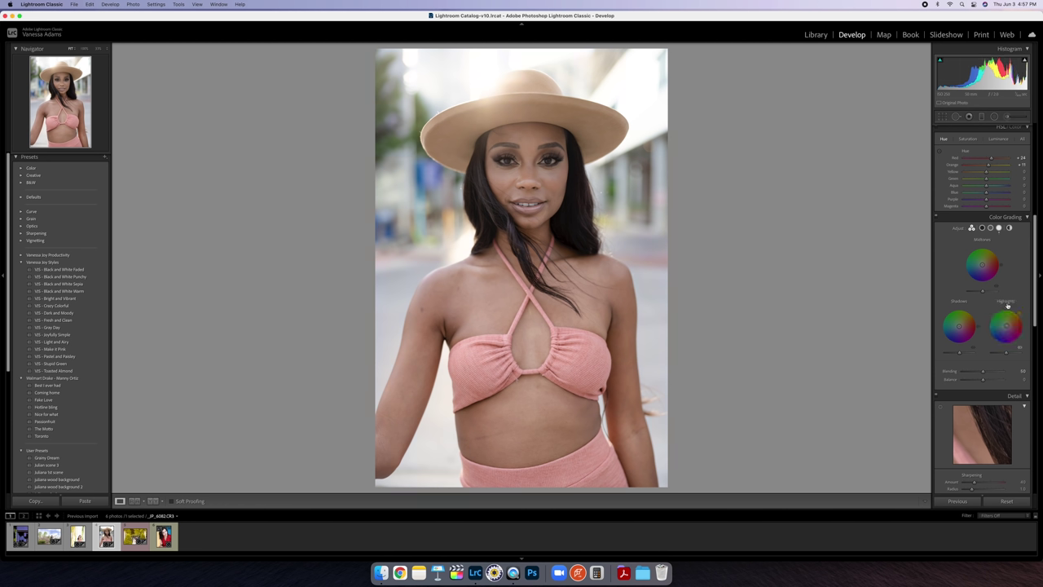
drag(1007, 353, 1009, 326)
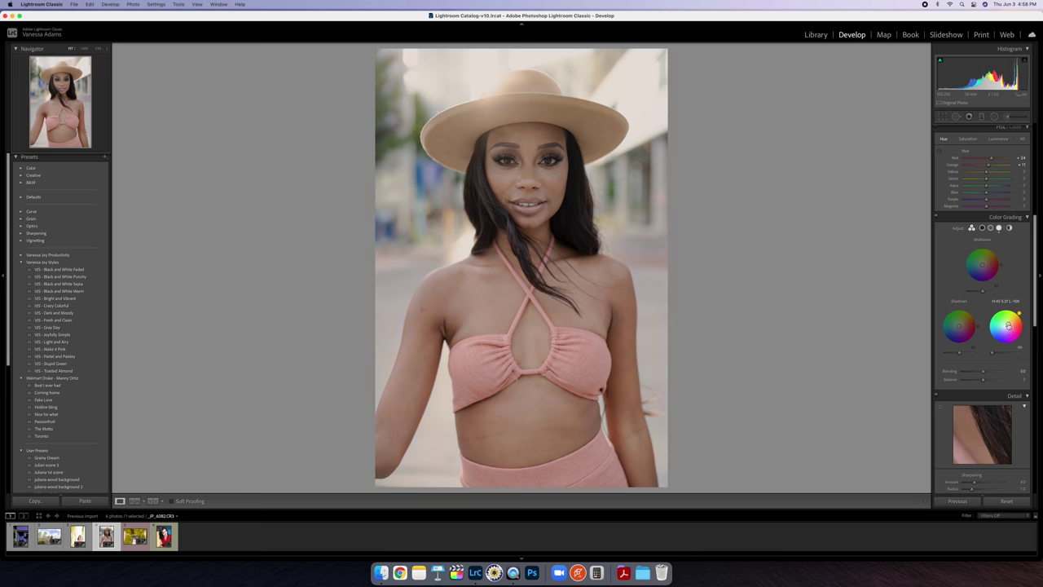
Step: Set the Color Grading Blending to about 35 and Balance to about +4, and inspect the woman's face up close
scroll(988, 347, down, 2)
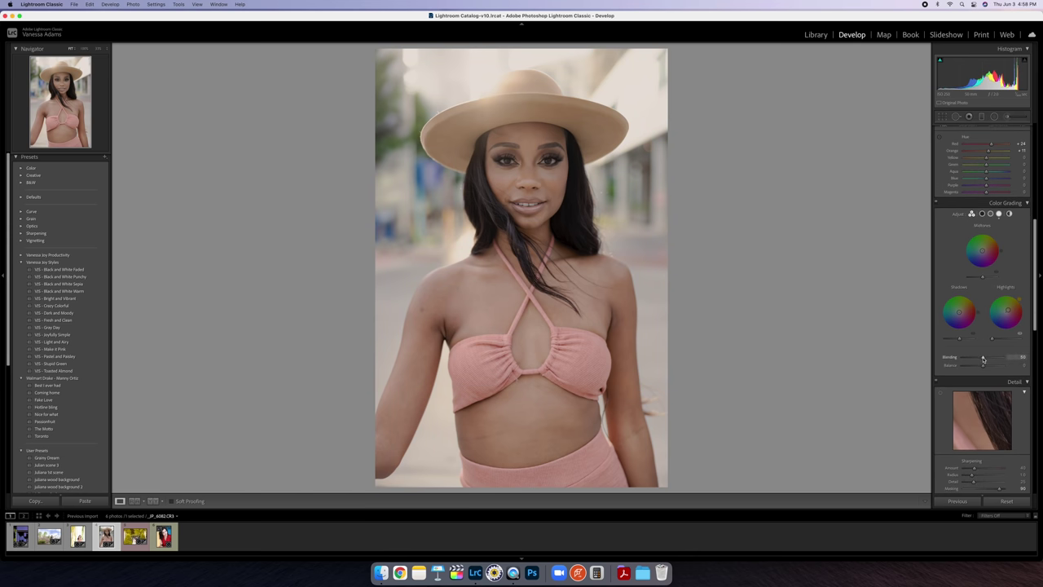
mouse_move(984, 359)
mouse_down()
mouse_move(999, 358)
mouse_move(964, 359)
mouse_move(977, 358)
mouse_up()
drag(983, 366, 983, 366)
click(505, 302)
click(505, 302)
click(527, 210)
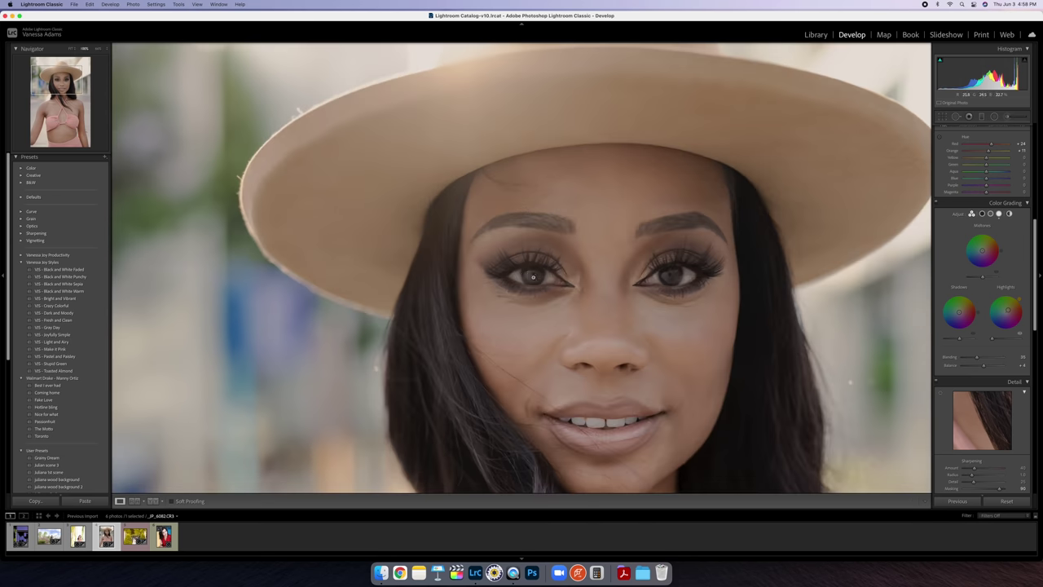
click(533, 276)
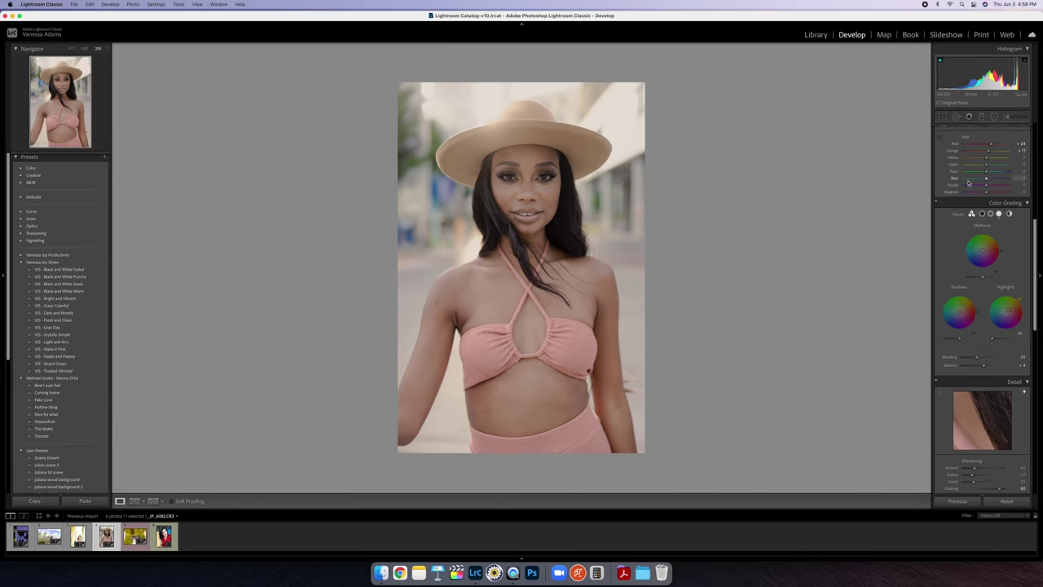
Step: Load the Adjustment Brush with the Contour effect, reduce its size, and paint contour shading along both sides of the woman's face
scroll(968, 182, up, 1)
scroll(970, 192, up, 10)
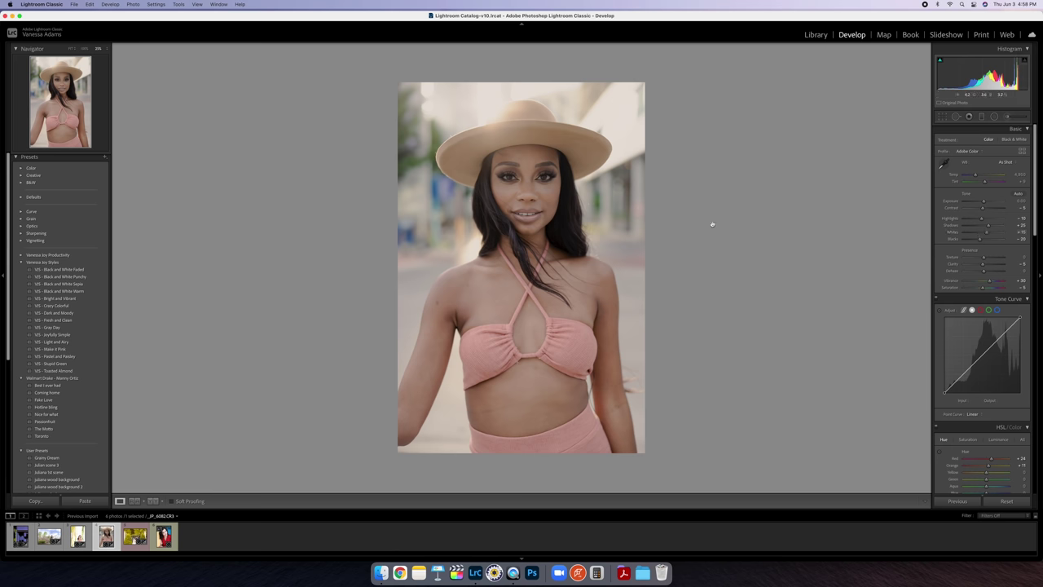
click(1009, 116)
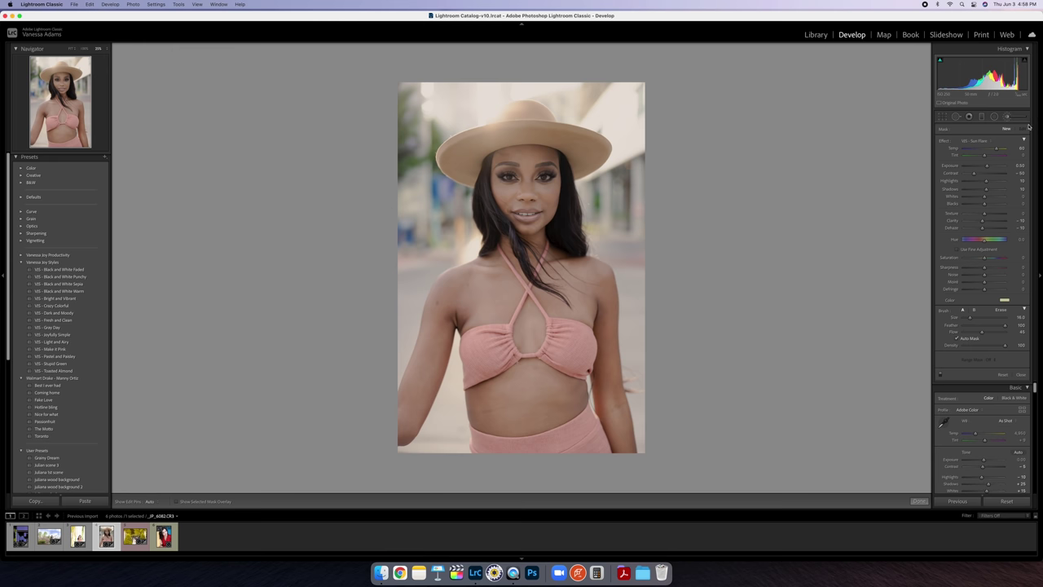
click(983, 140)
scroll(983, 141, up, 5)
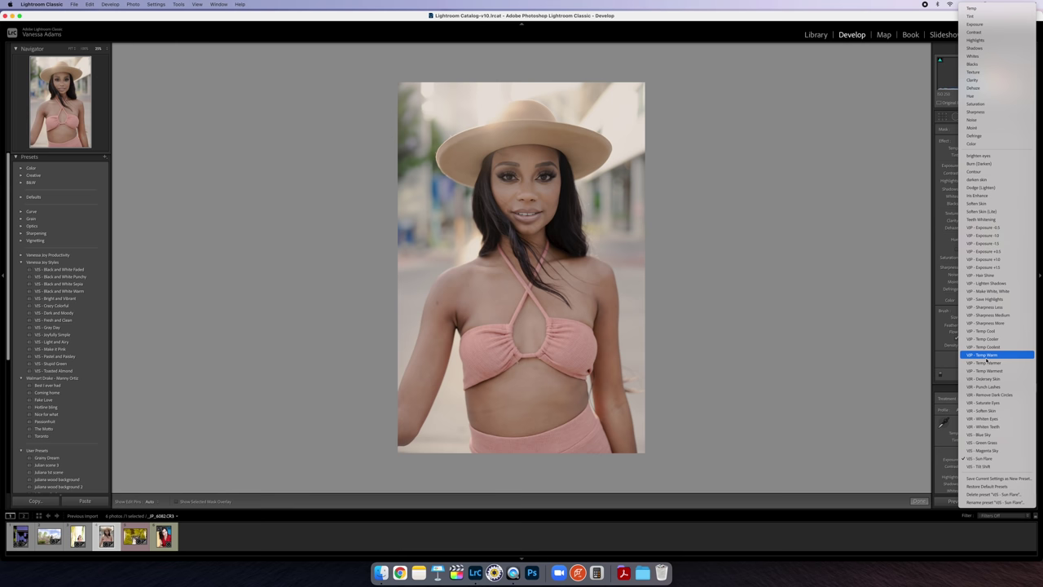
click(988, 172)
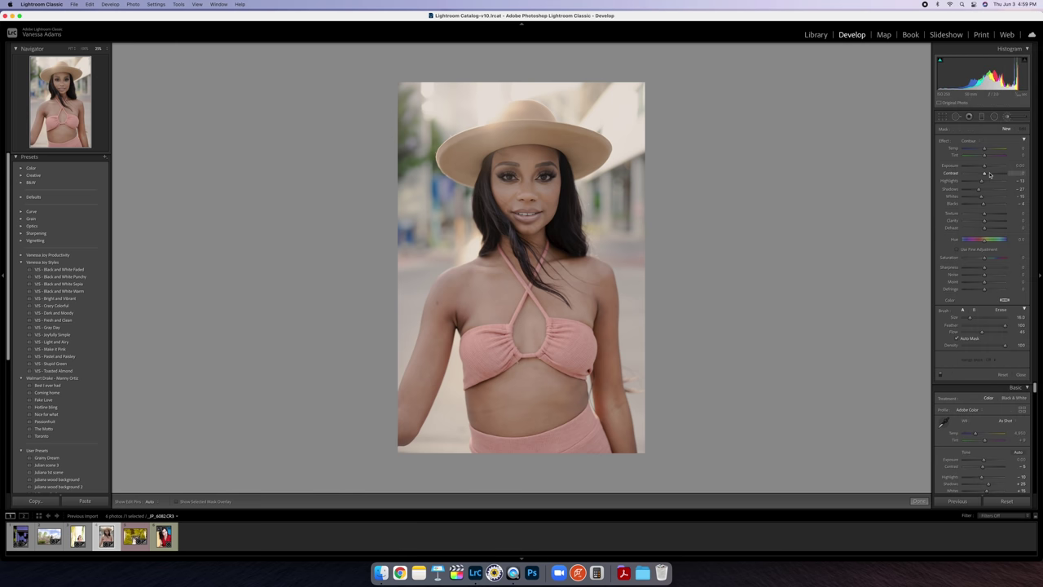
scroll(553, 215, down, 10)
key(h)
scroll(564, 194, down, 1)
mouse_move(564, 194)
mouse_down()
mouse_move(502, 214)
mouse_move(484, 181)
mouse_up()
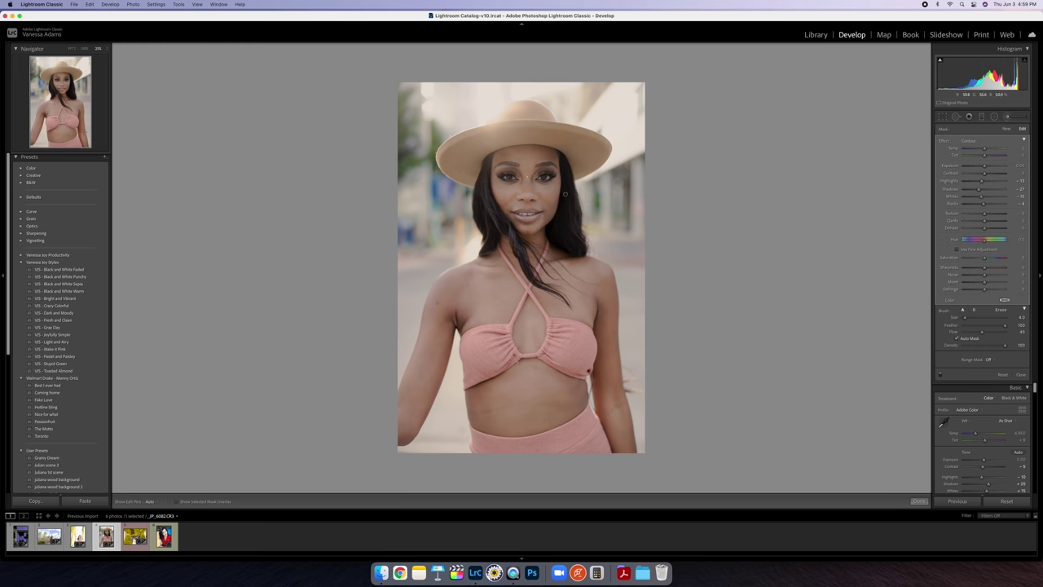
Step: Refine the Contour shading beside the cheek with a small brush, hiding the edit pins while checking, and dab the abdomen
scroll(518, 178, down, 3)
key(h)
key(h)
key(h)
key(h)
mouse_move(554, 179)
mouse_down()
mouse_move(560, 172)
mouse_move(563, 186)
mouse_up()
key(h)
scroll(550, 248, up, 2)
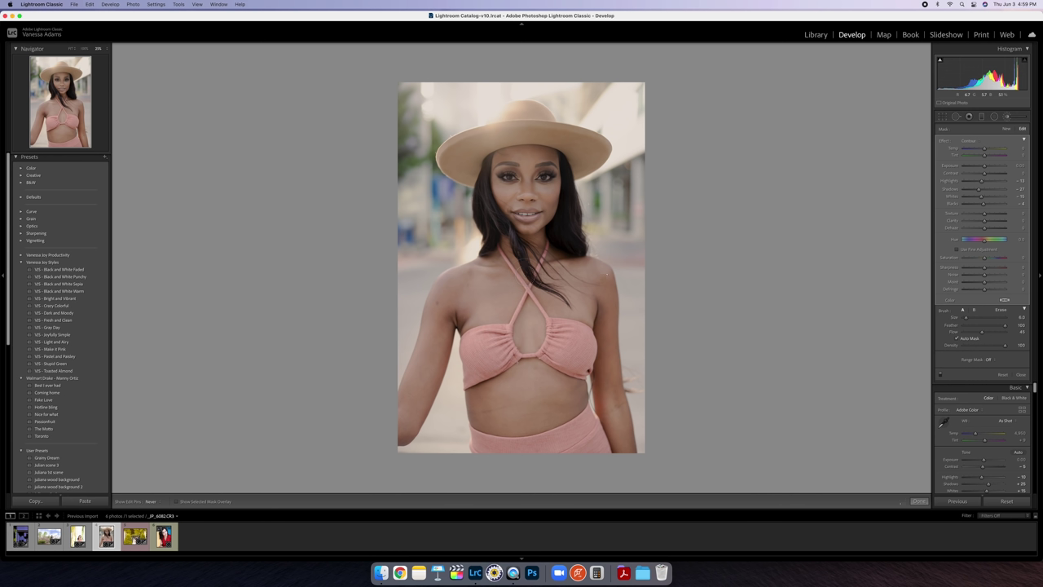
key(h)
key(h)
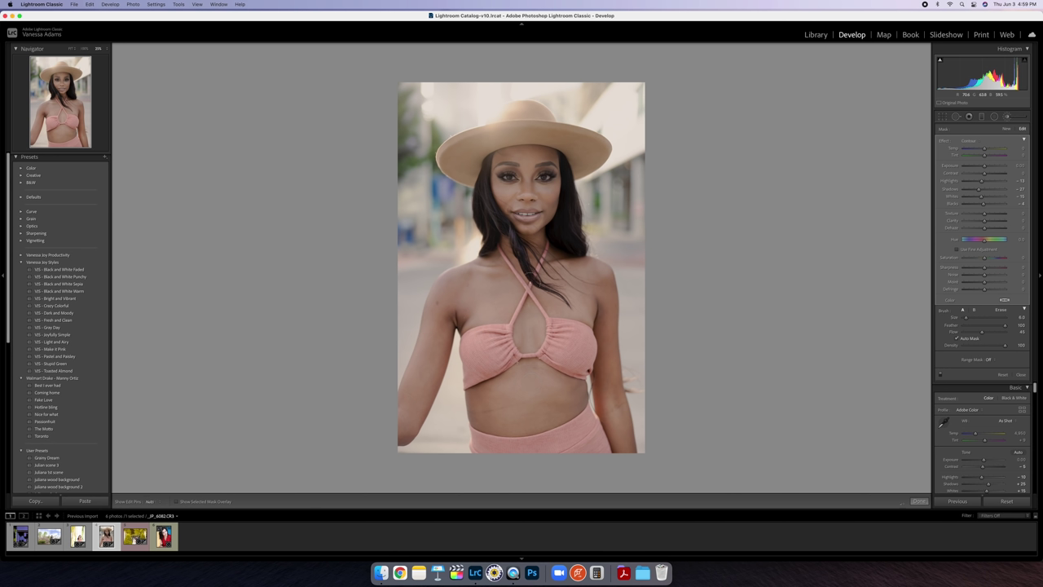
key(h)
click(535, 389)
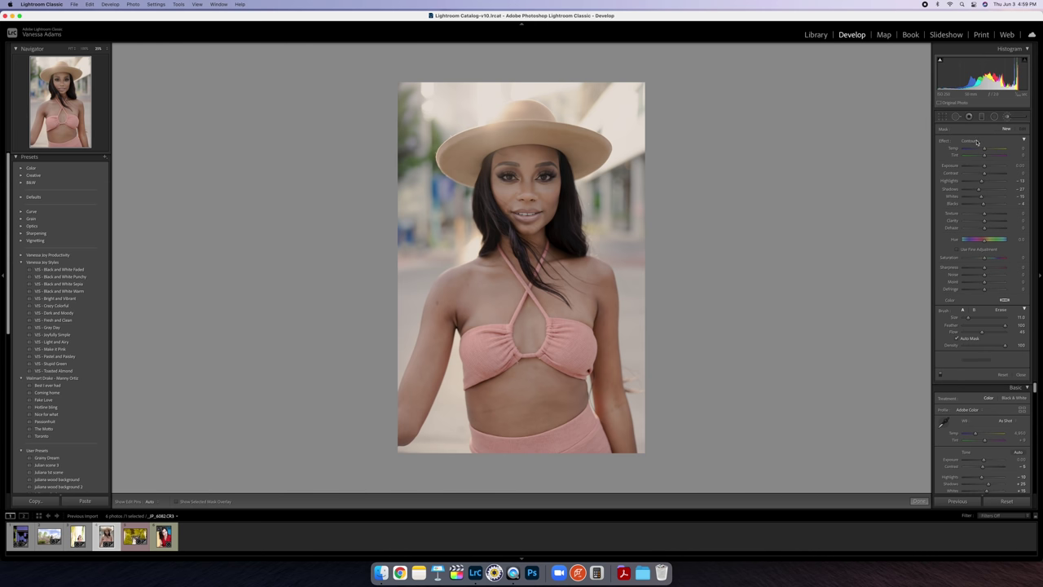
Step: Add a new brush adjustment with VIP - Lighten Shadows, and paint it on the woman's forehead and under-eye and cheek areas
click(1004, 140)
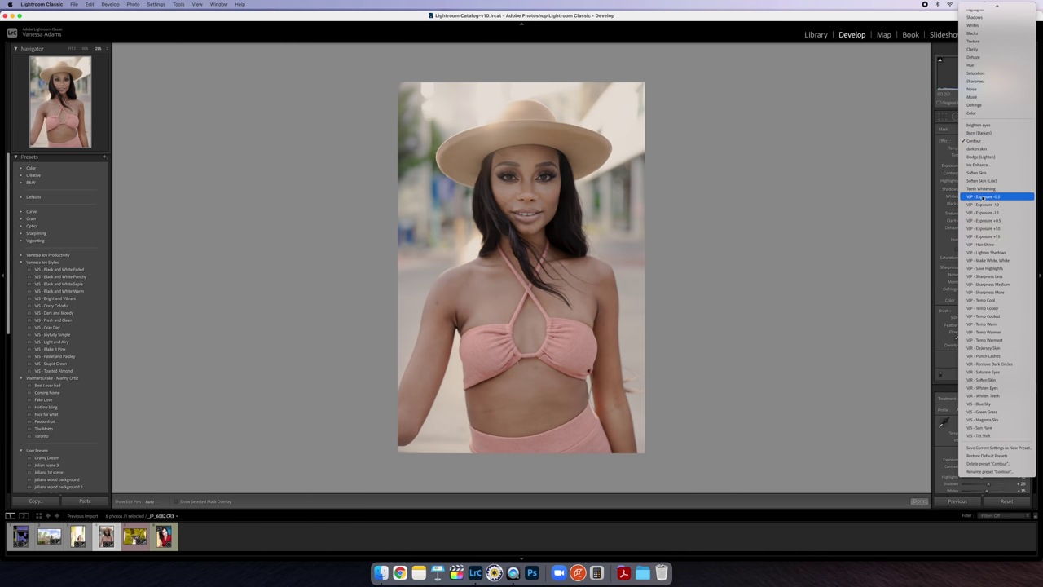
click(989, 253)
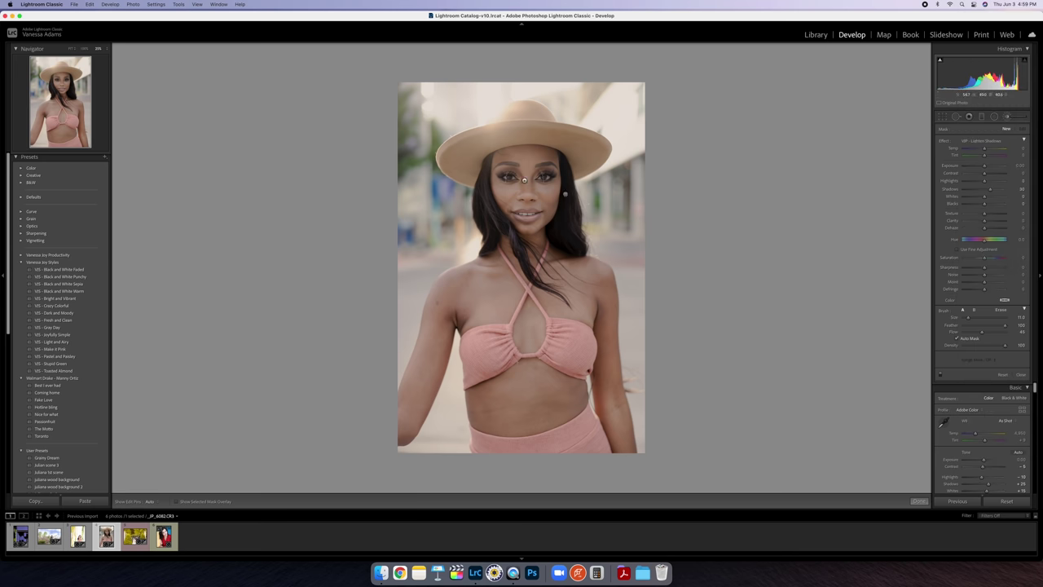
key(h)
click(527, 164)
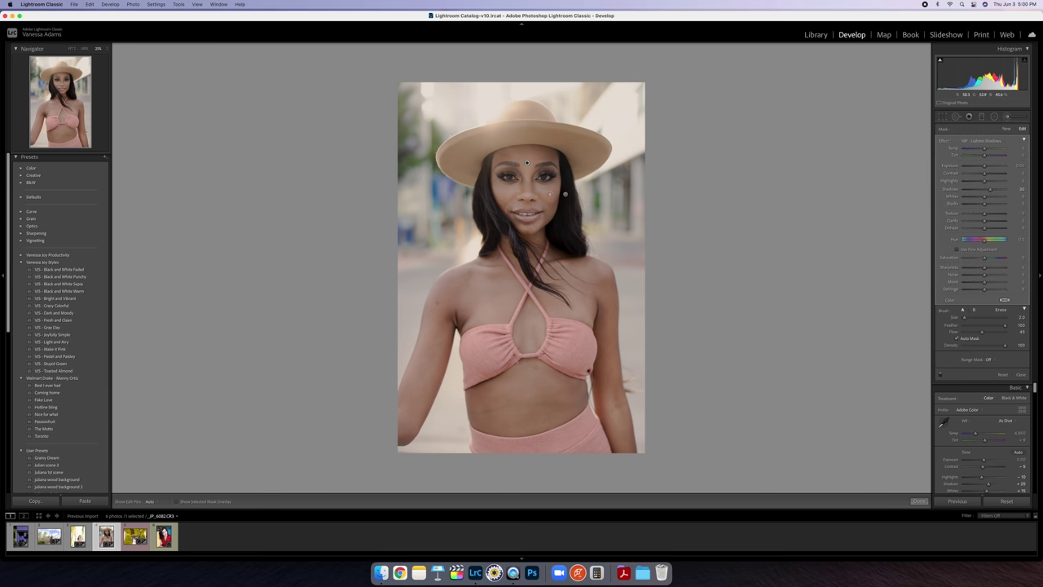
mouse_move(546, 194)
mouse_down()
mouse_move(559, 187)
mouse_move(492, 192)
mouse_up()
Step: Compare the photo with and without the brush adjustments and against its original, and finish brushing
click(941, 376)
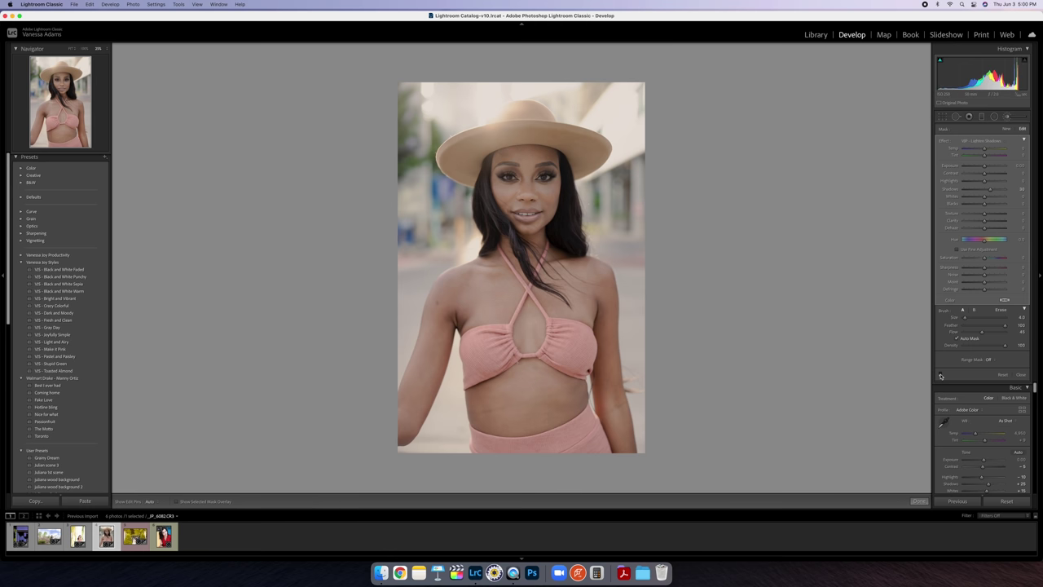
click(941, 376)
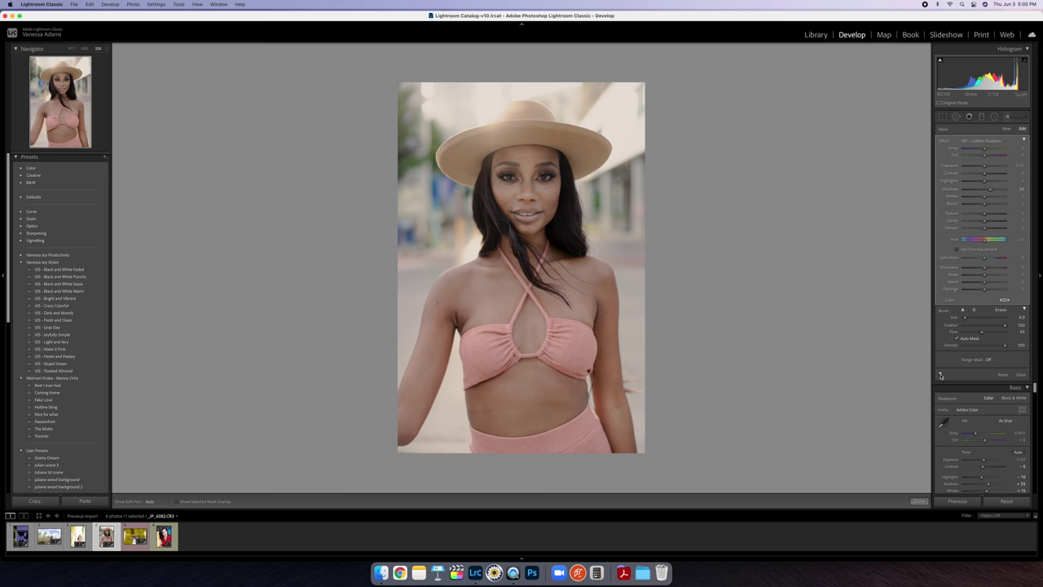
click(941, 376)
click(941, 376)
key(backslash)
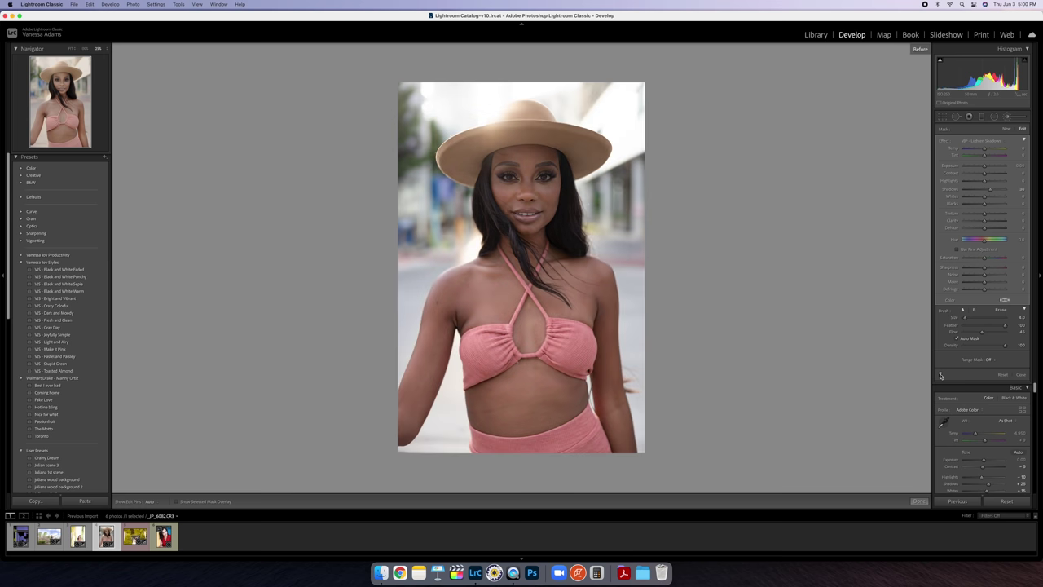
key(backslash)
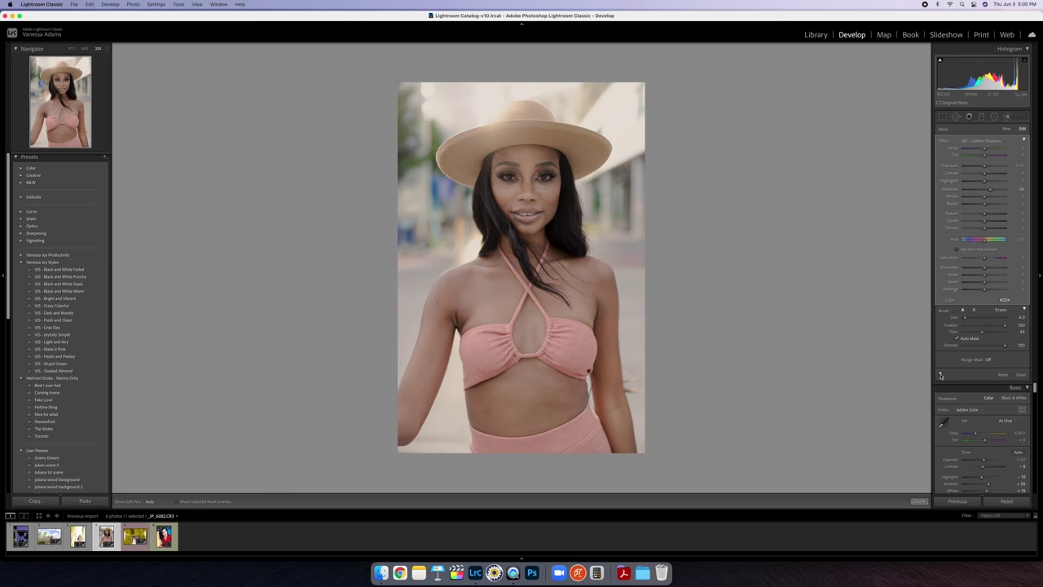
click(1022, 375)
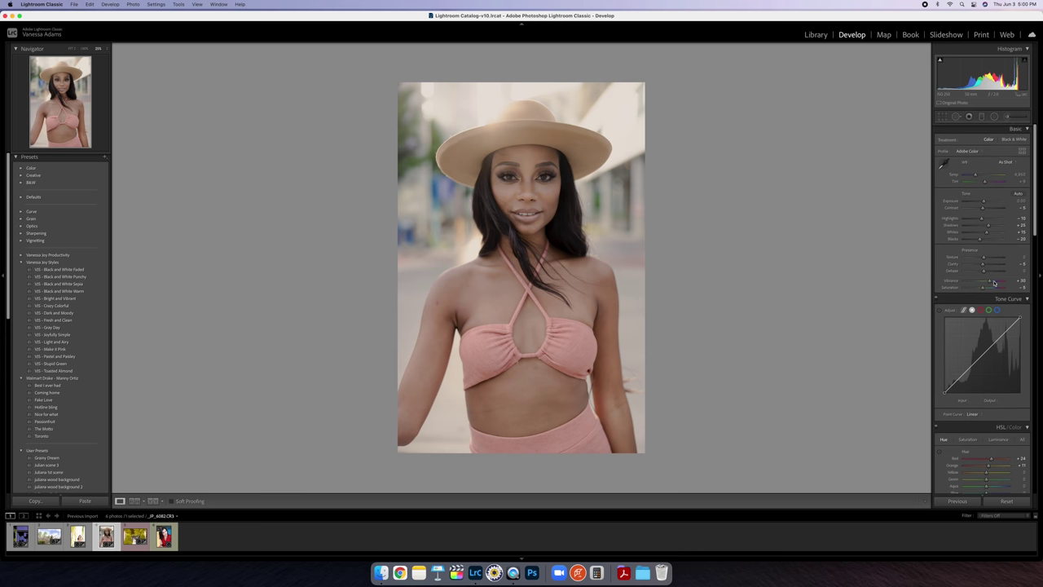
Step: Review the Clarity and color settings of the hat portrait, and open the portrait of the woman in red
click(983, 265)
scroll(969, 349, down, 5)
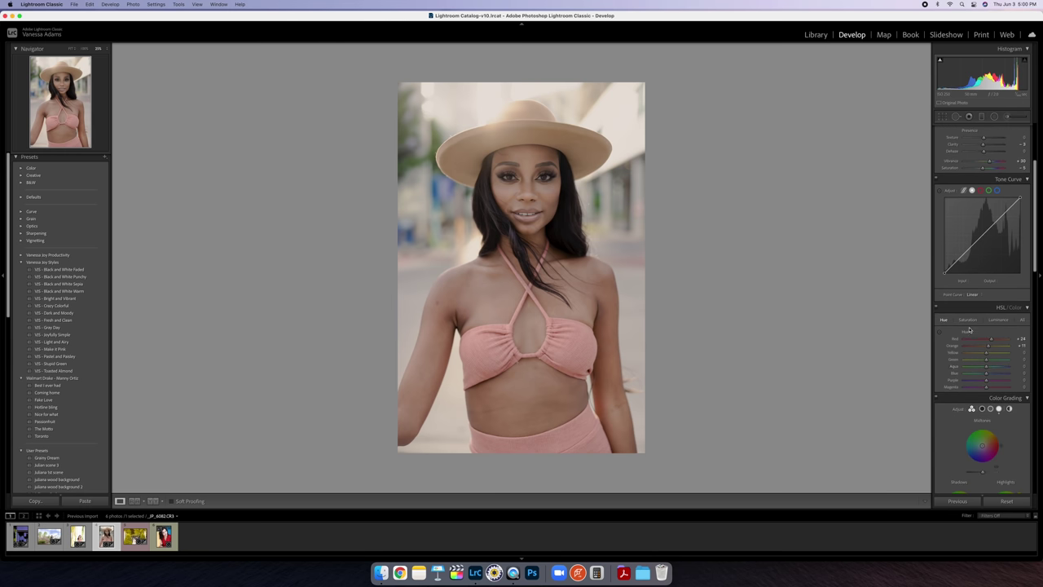
click(167, 536)
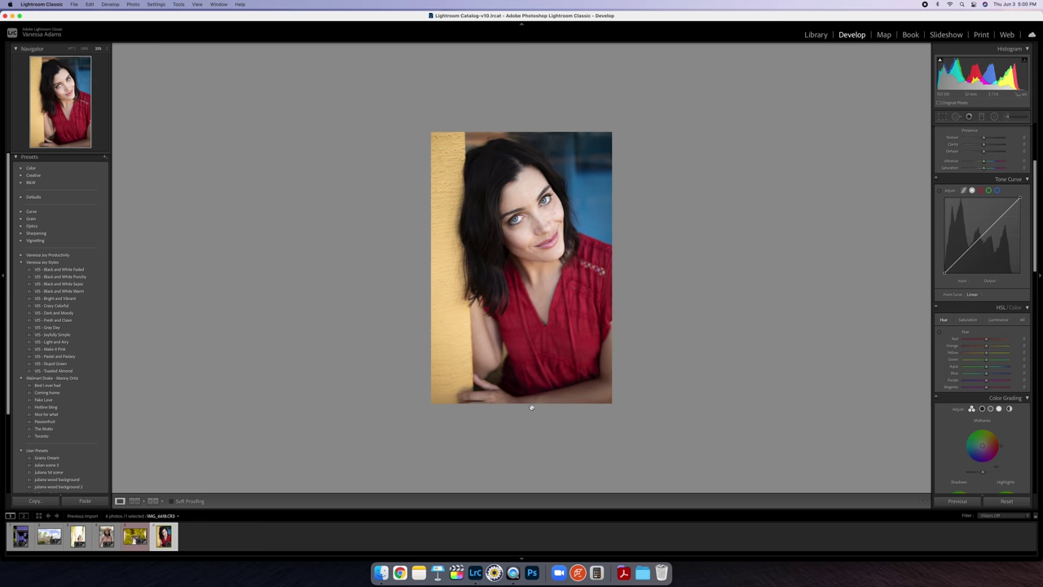
Step: Apply the VJS - Fresh and Clean preset to the portrait of the woman in red, and leave brush editing
click(1007, 118)
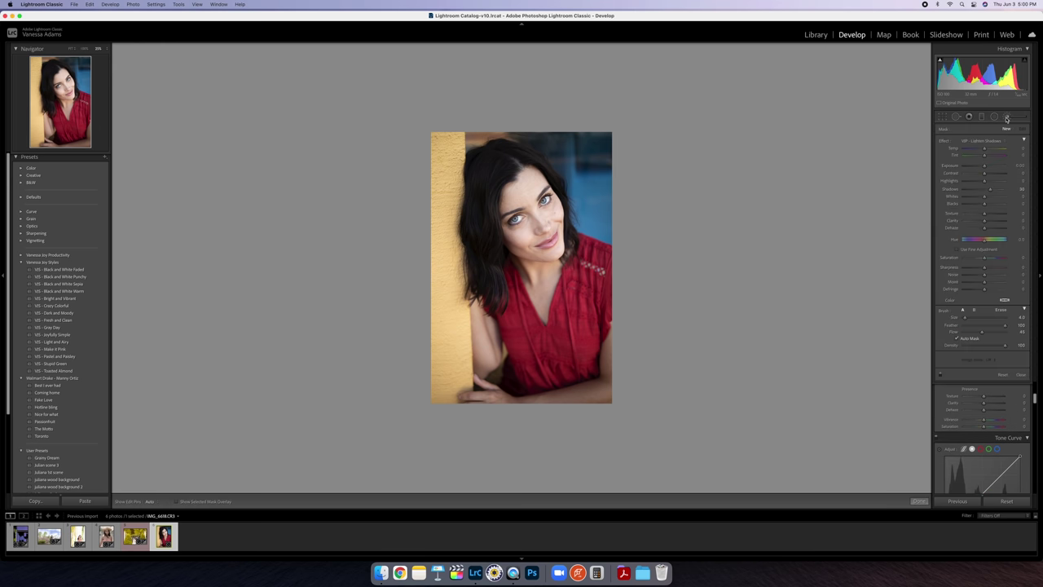
key(super+=)
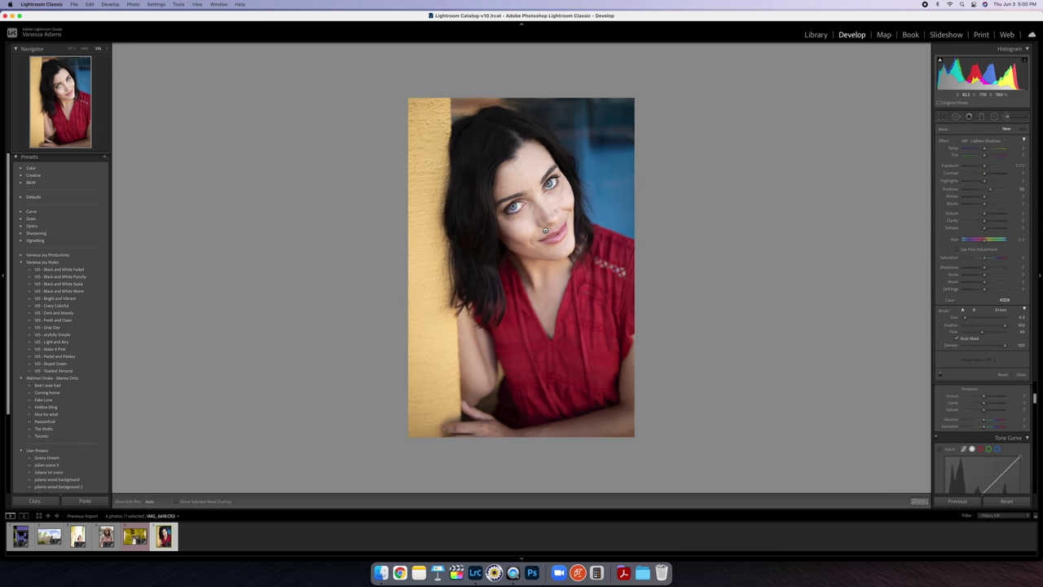
scroll(519, 308, down, 5)
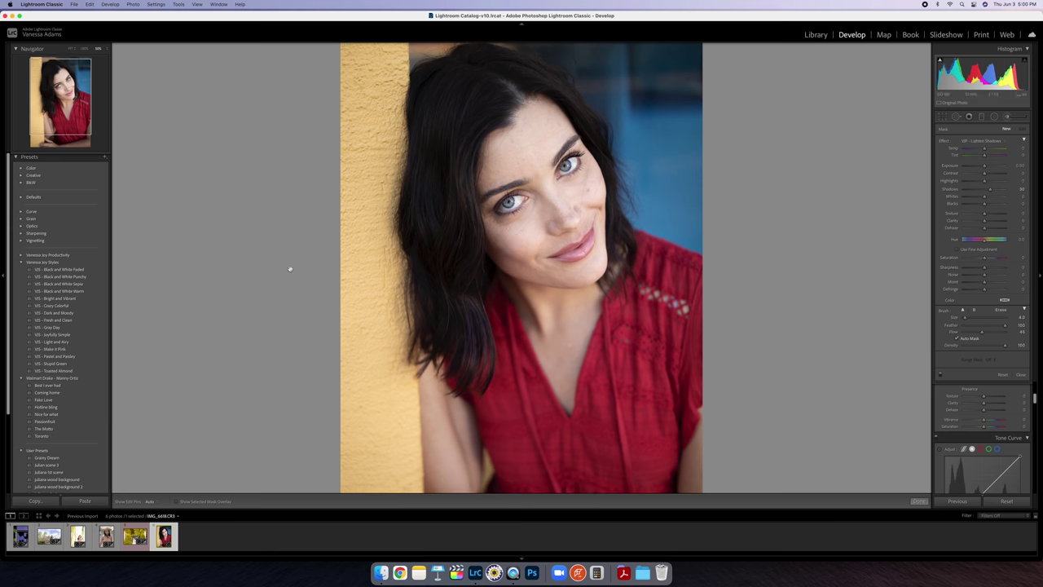
click(81, 299)
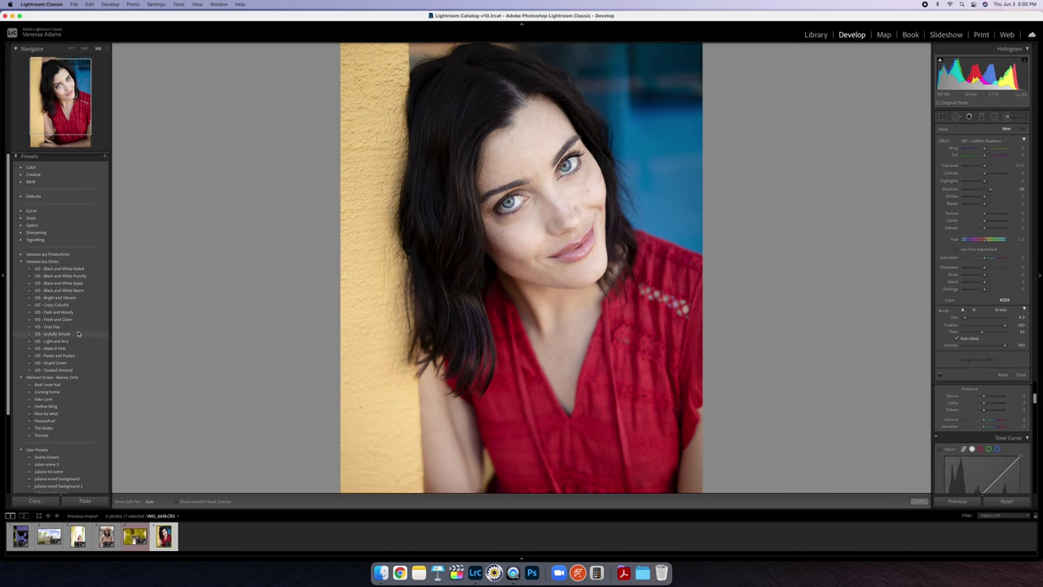
click(54, 318)
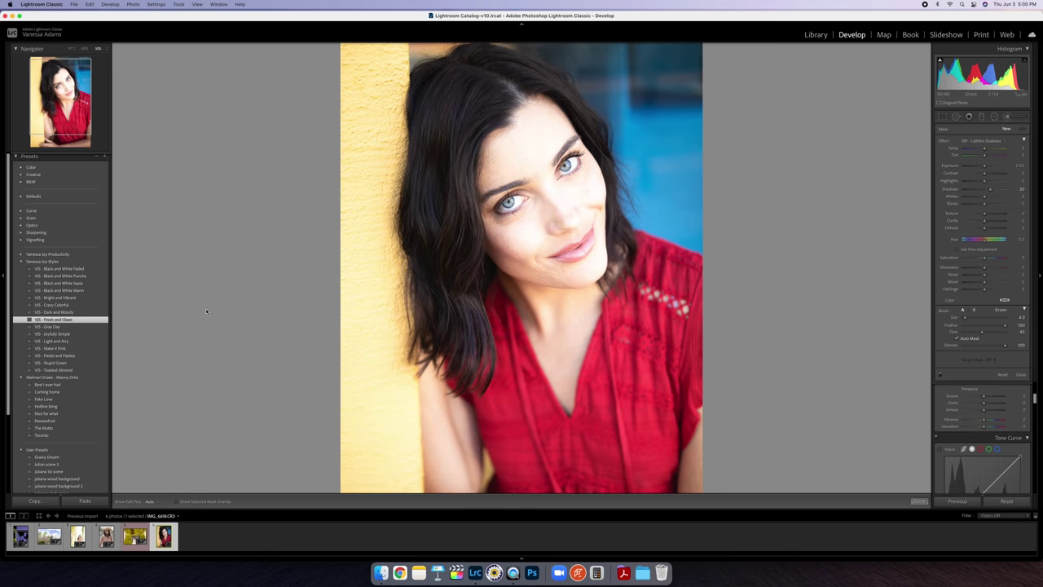
click(1021, 374)
Step: Set the portrait's Exposure to -0.05 and Whites to +17, and reduce the Blacks
scroll(980, 177, up, 5)
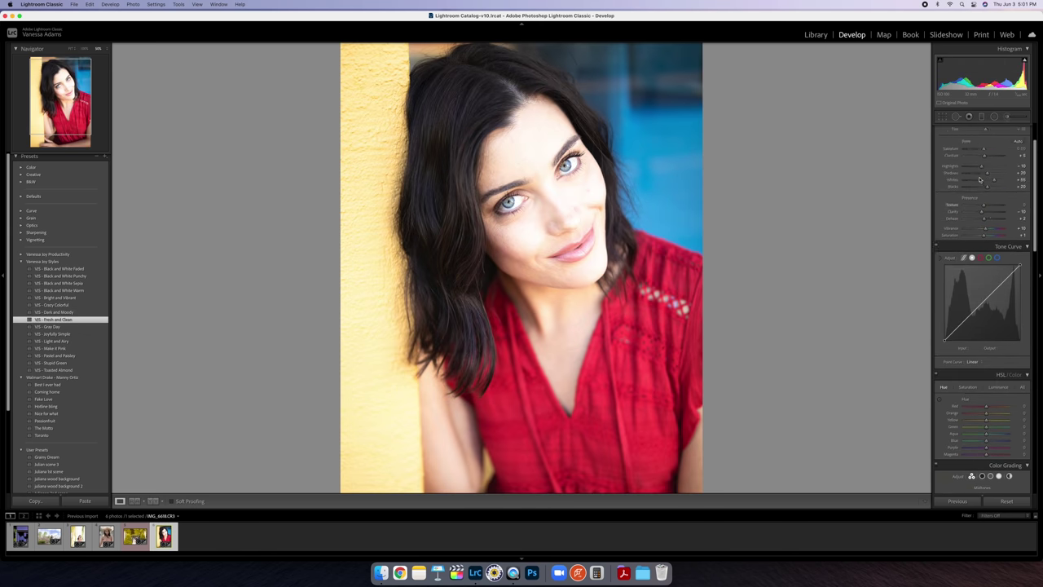
drag(982, 202, 983, 203)
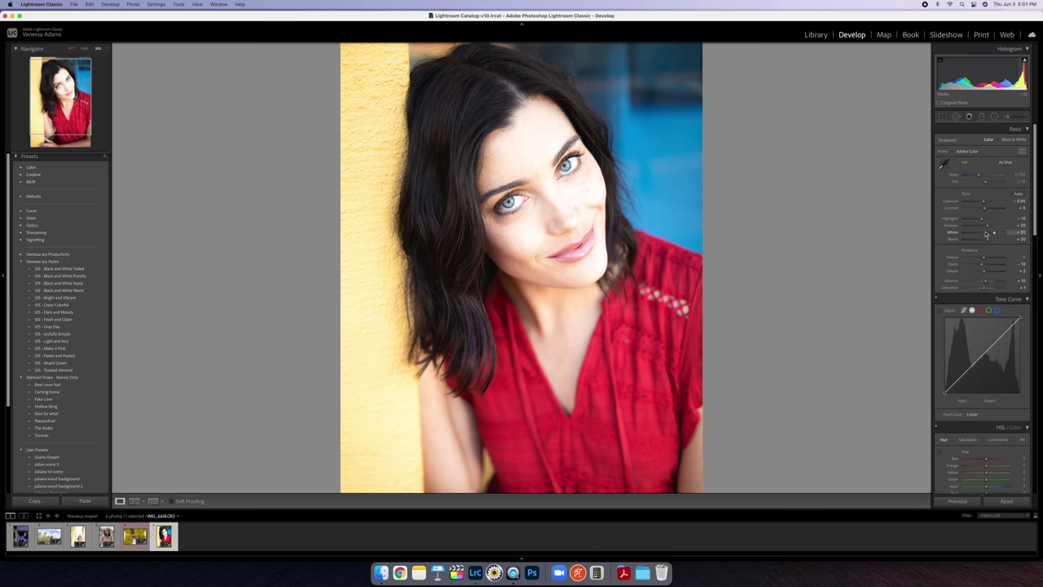
click(987, 233)
drag(987, 234, 987, 234)
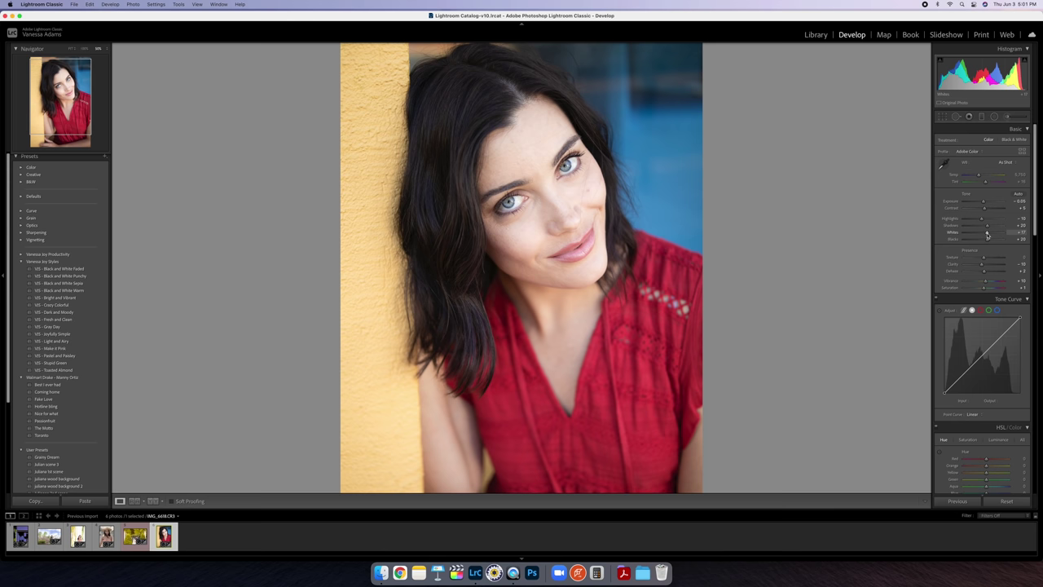
drag(987, 240, 984, 240)
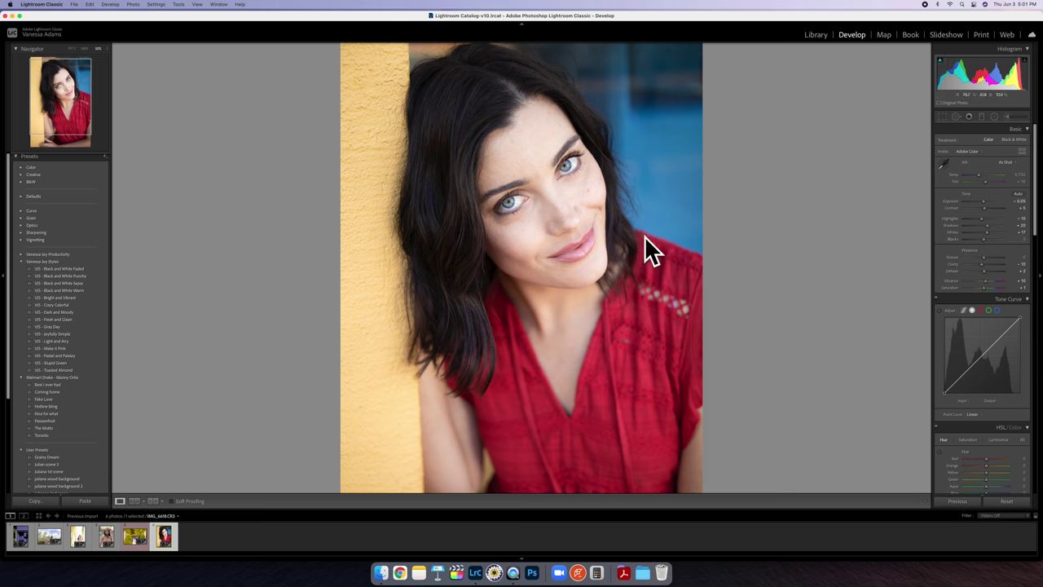
Step: Paint the woman's forehead with an enlarged VJR - Soften Skin brush after raising its Noise value
click(1007, 117)
click(999, 142)
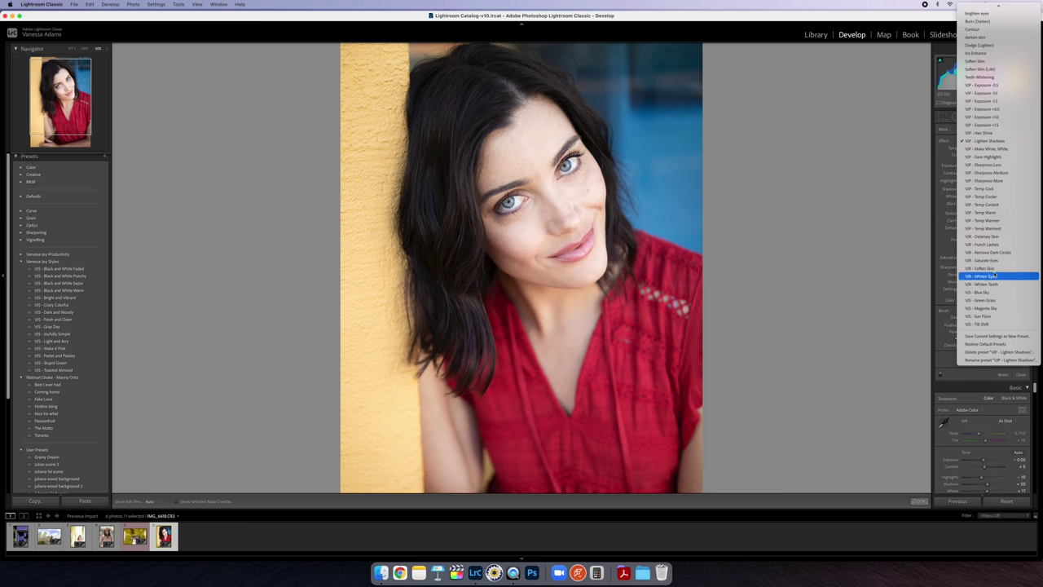
click(982, 268)
drag(978, 274, 992, 272)
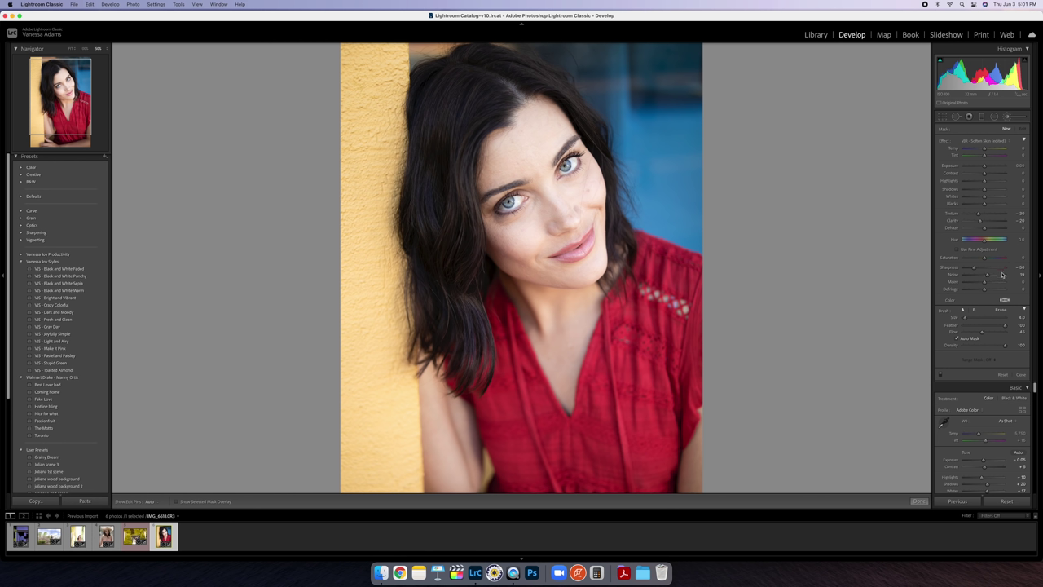
key(bracketright)
key(bracketright)
key(bracketright)
drag(532, 158, 555, 124)
key(h)
click(532, 158)
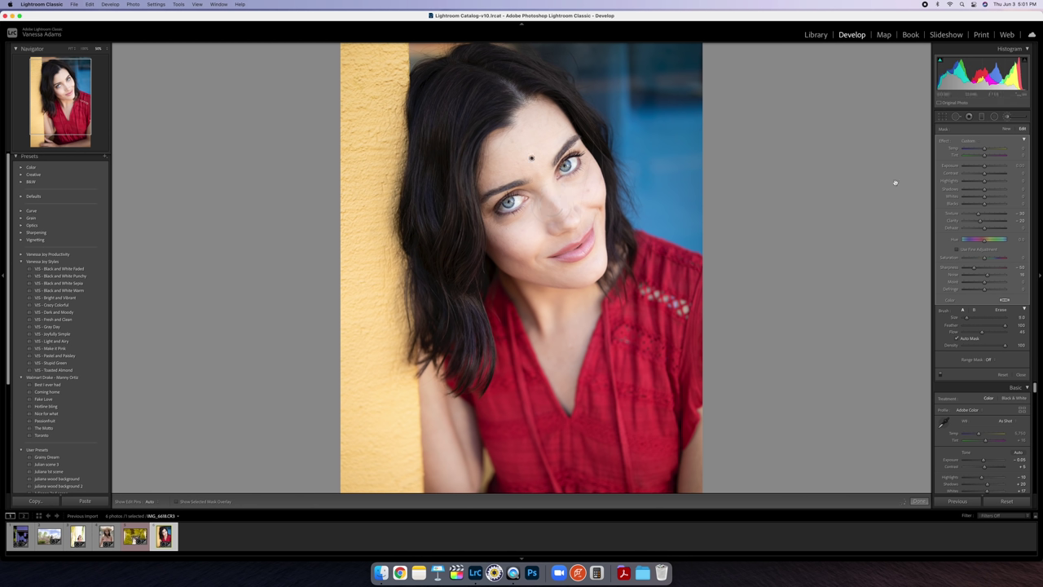
Step: Add a VJR - Remove Dark Circles brush adjustment, paint it under both eyes, and check the result with the brush effects toggled
click(1023, 140)
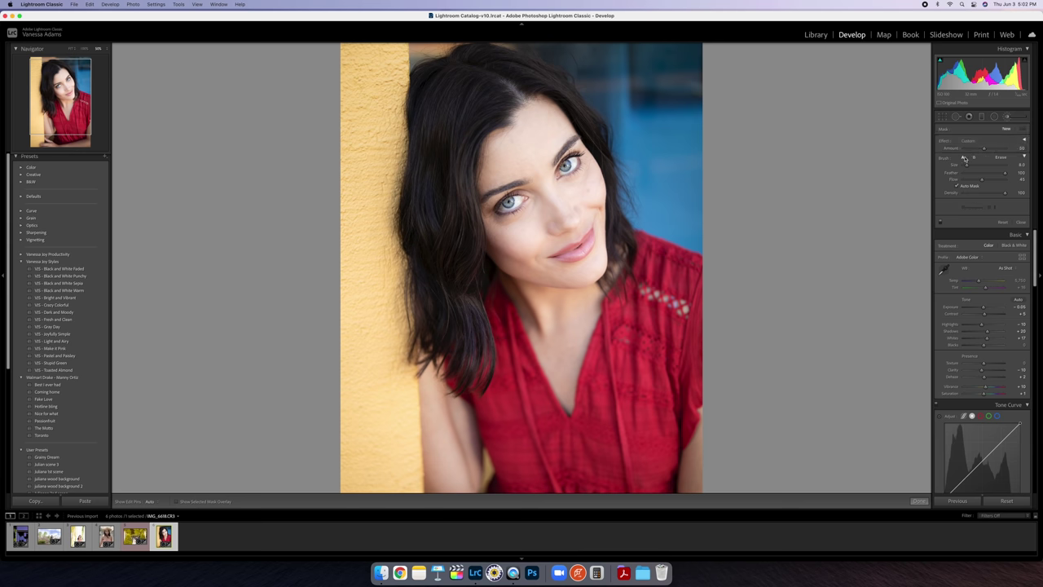
click(969, 141)
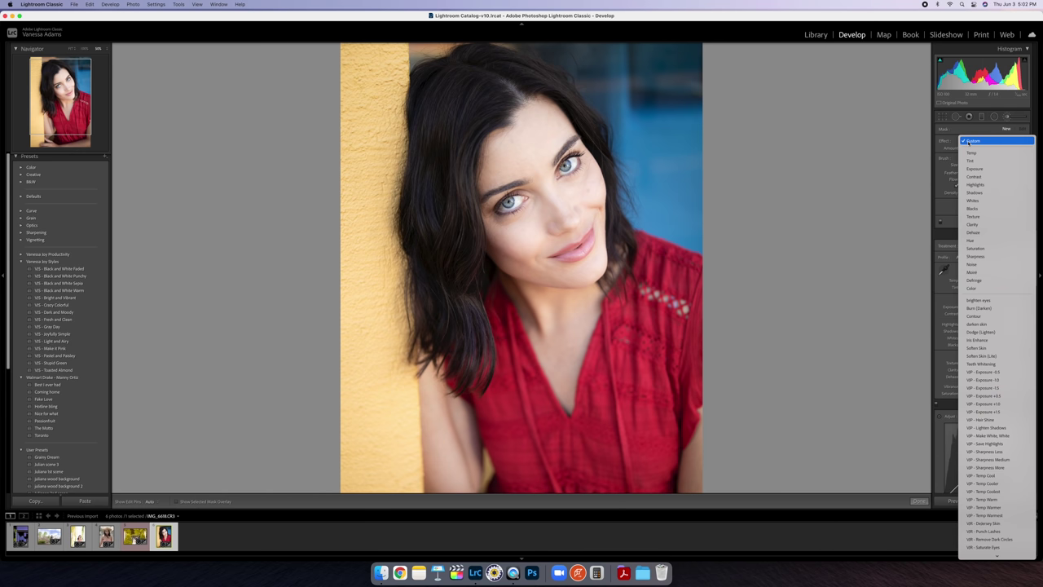
click(985, 539)
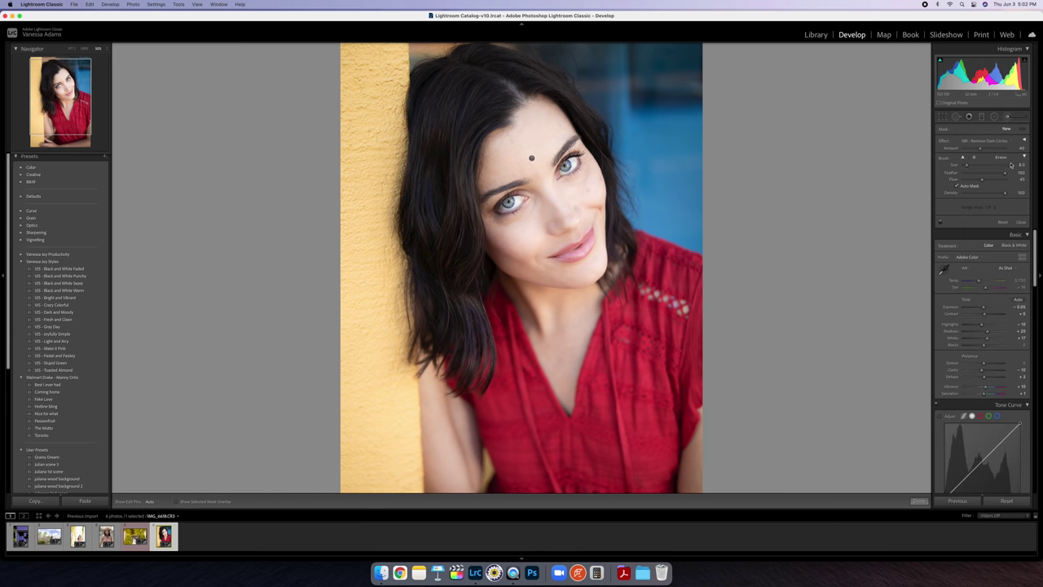
click(1023, 143)
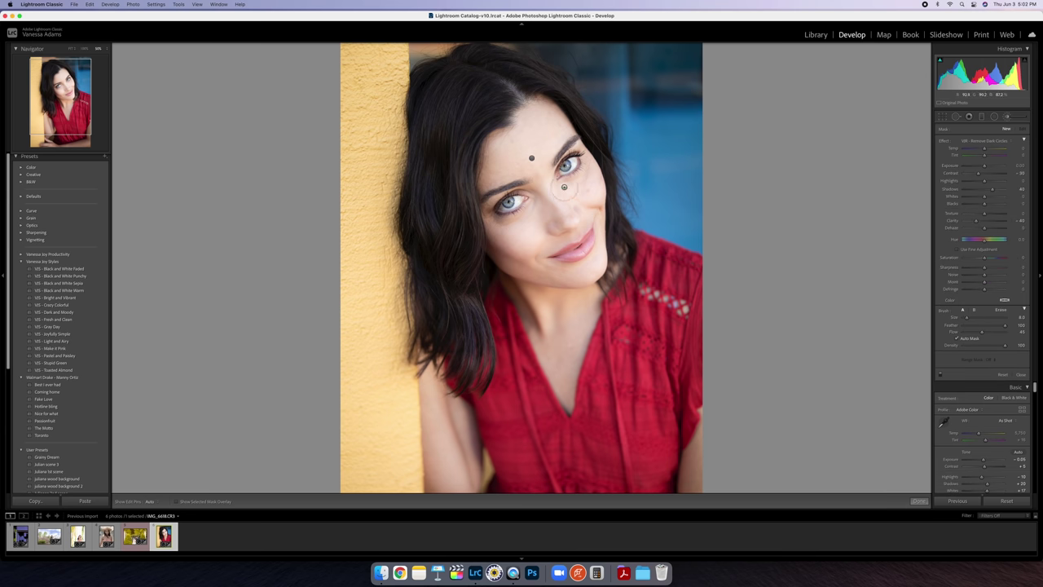
key(h)
scroll(571, 189, down, 5)
drag(532, 208, 528, 209)
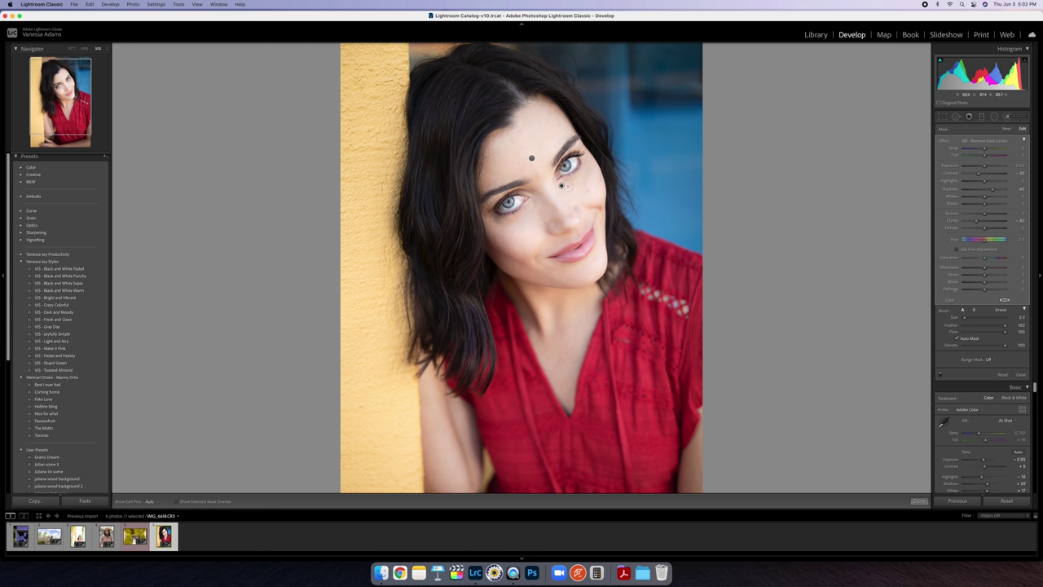
key(h)
key(h)
click(940, 376)
Step: Add a VJR - Punch Lashes brush adjustment and paint it along the brows and lashes of both eyes
click(995, 141)
click(982, 133)
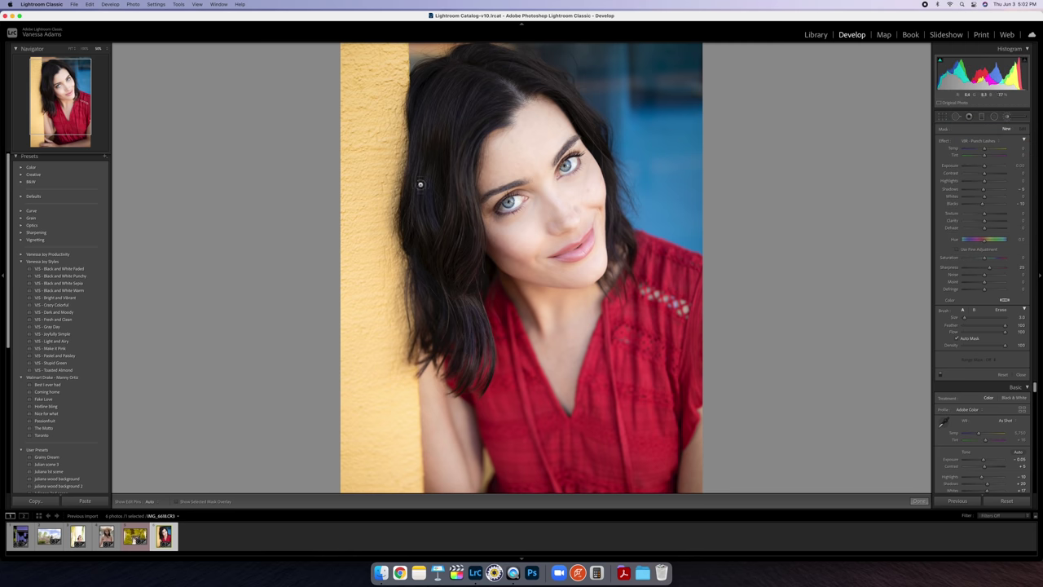
mouse_move(514, 183)
mouse_down()
mouse_move(535, 175)
mouse_move(482, 198)
mouse_up()
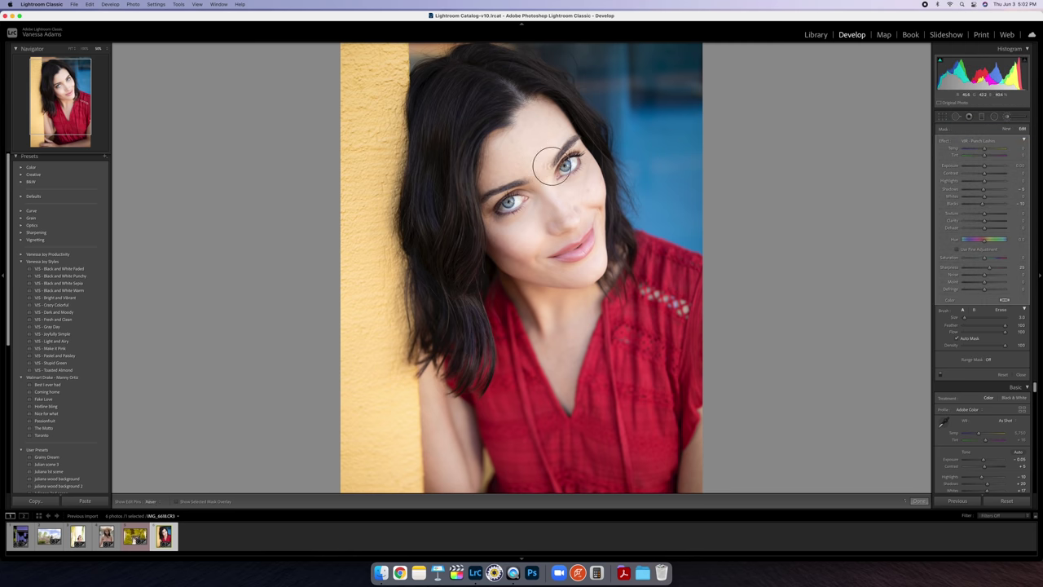
mouse_move(559, 155)
mouse_down()
mouse_move(584, 146)
mouse_move(575, 176)
mouse_up()
mouse_move(485, 211)
mouse_down()
mouse_move(503, 192)
mouse_move(525, 209)
mouse_move(493, 213)
mouse_up()
key(h)
Step: Add a VJR - Saturate Eyes brush adjustment and dab it at the woman's eye
click(987, 141)
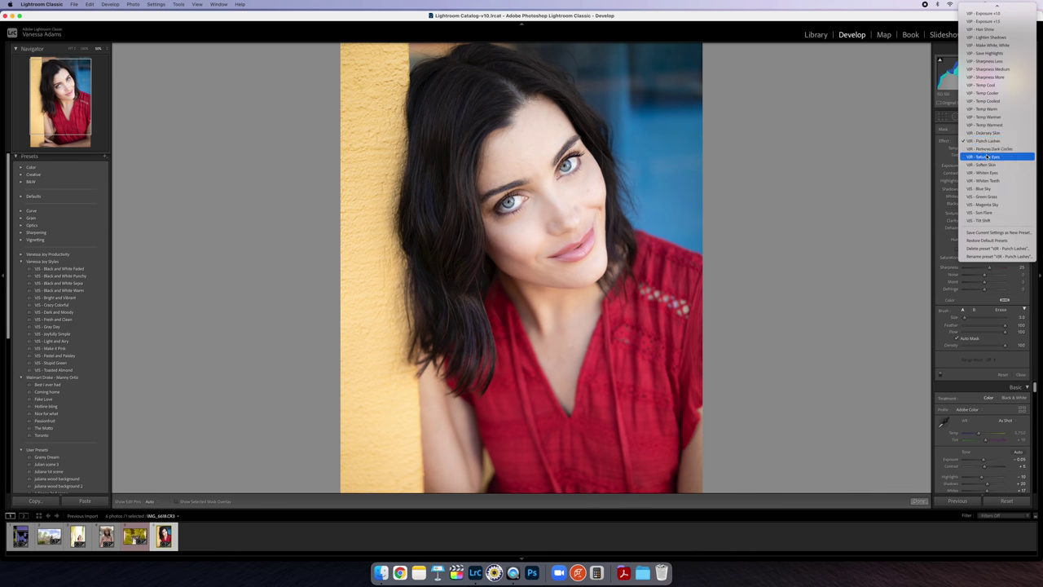
click(988, 158)
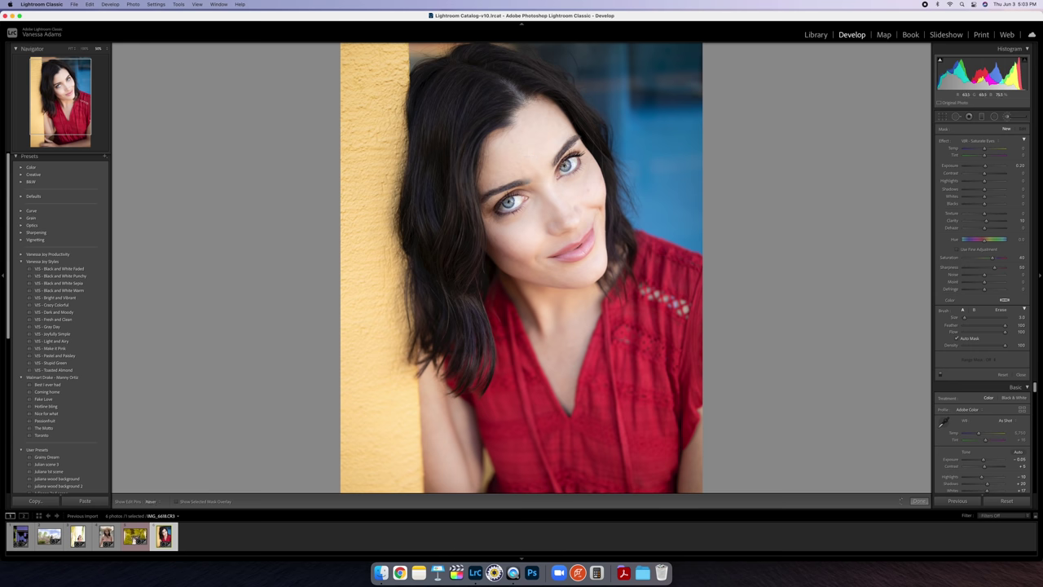
click(528, 181)
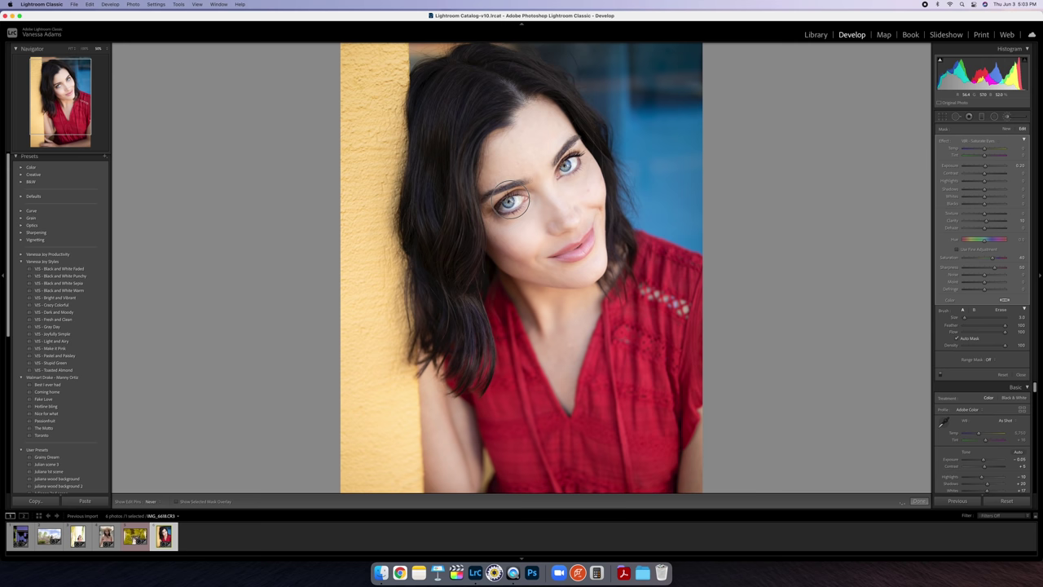
Step: Add a VJR - Whiten Eyes brush adjustment and paint it over both eyes with the edit pins hidden
click(986, 141)
click(984, 156)
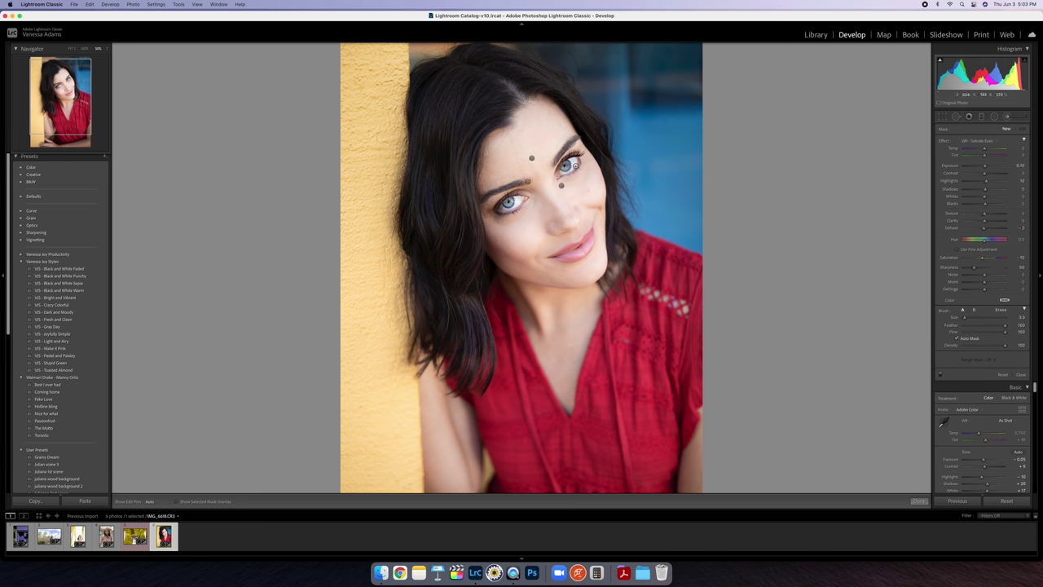
key(h)
click(562, 171)
mouse_move(515, 207)
mouse_down()
mouse_move(495, 207)
mouse_move(523, 202)
mouse_up()
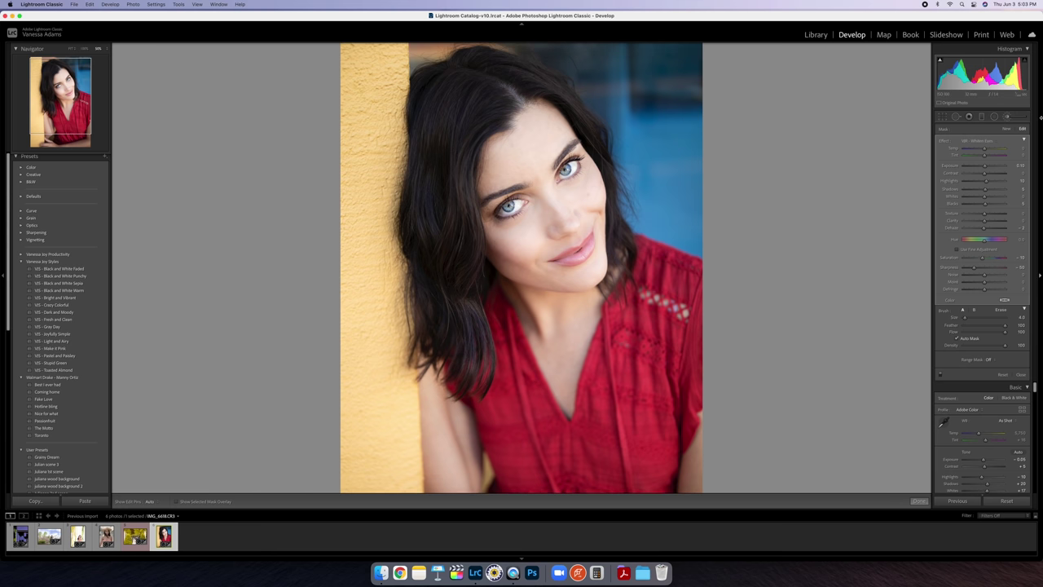
Step: Add a VJP - Hair Shine brush adjustment, enlarge the brush, and paint it over the woman's dark hair
click(983, 140)
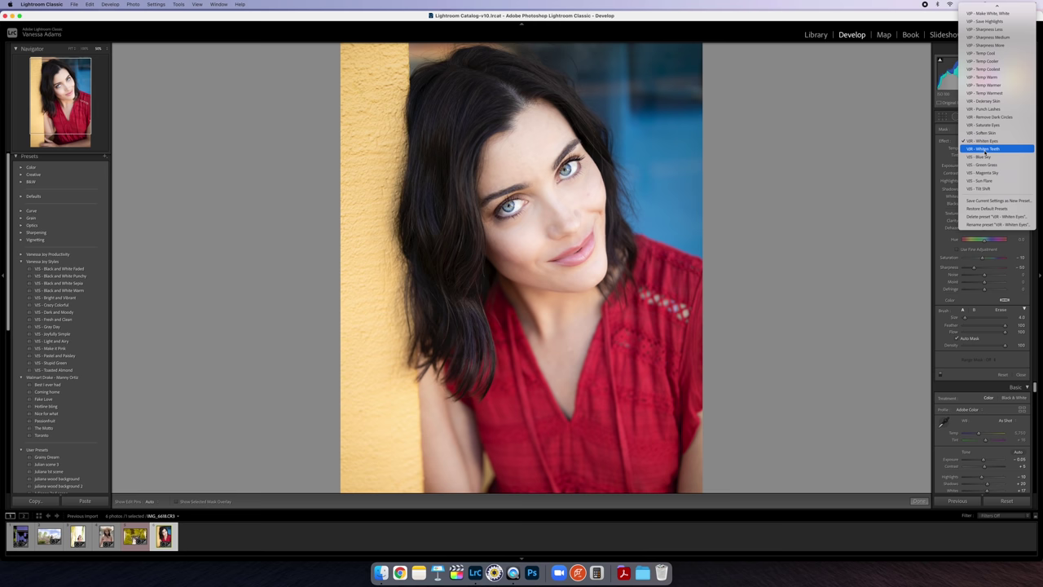
scroll(987, 163, up, 5)
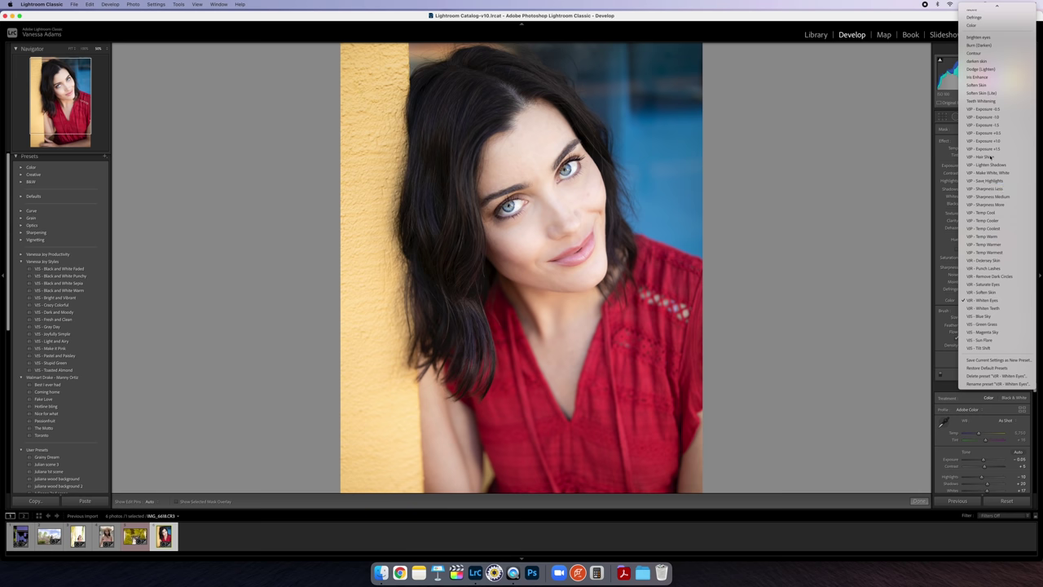
click(990, 156)
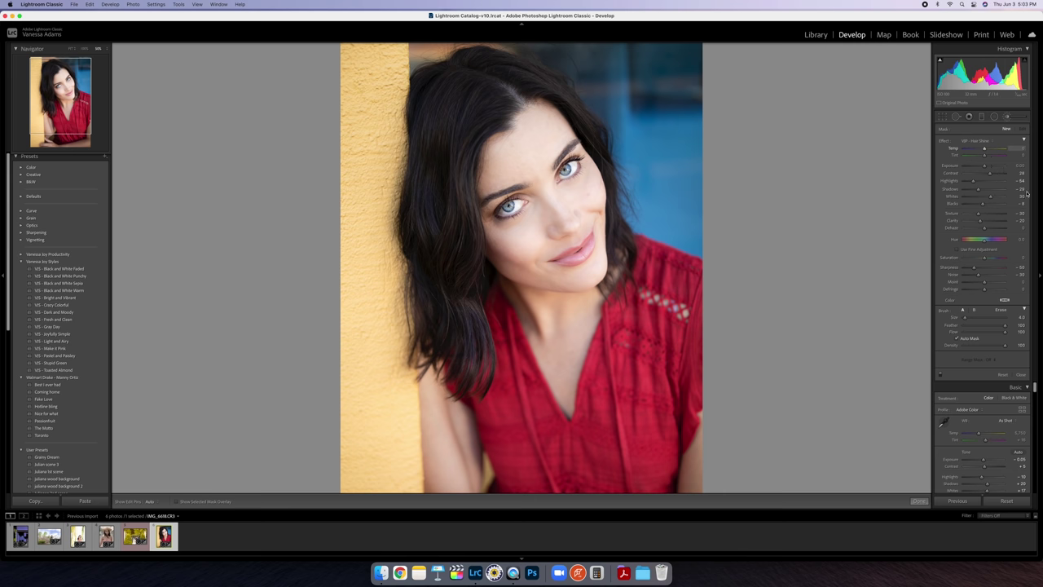
scroll(449, 127, up, 8)
scroll(449, 127, down, 3)
key(h)
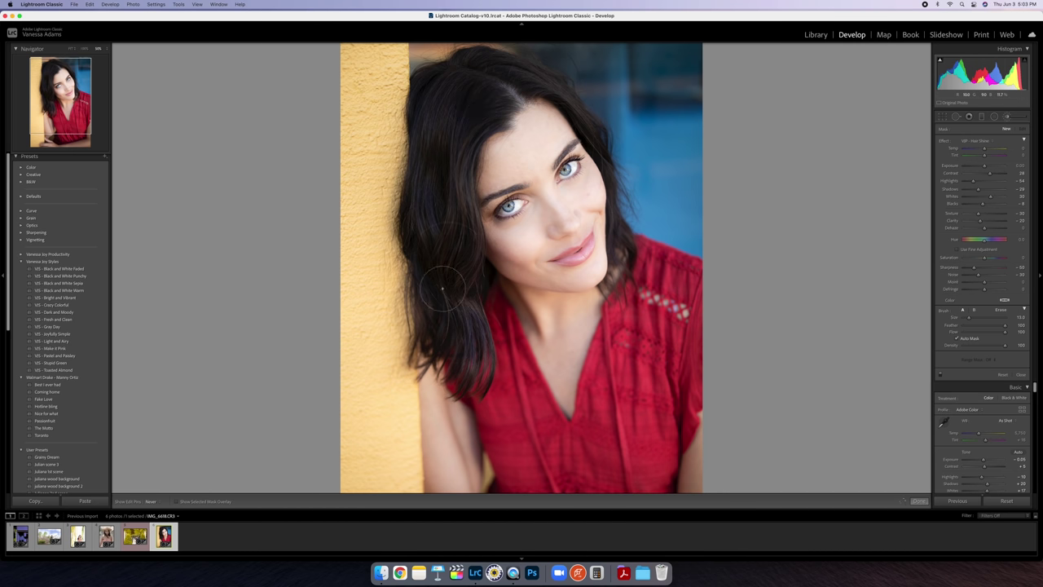
mouse_move(458, 360)
mouse_down()
mouse_move(434, 124)
mouse_move(441, 89)
mouse_move(457, 76)
mouse_move(445, 91)
mouse_move(469, 77)
mouse_move(442, 107)
mouse_move(476, 71)
mouse_move(540, 80)
mouse_move(524, 70)
mouse_move(595, 106)
mouse_move(641, 232)
mouse_move(642, 262)
mouse_up()
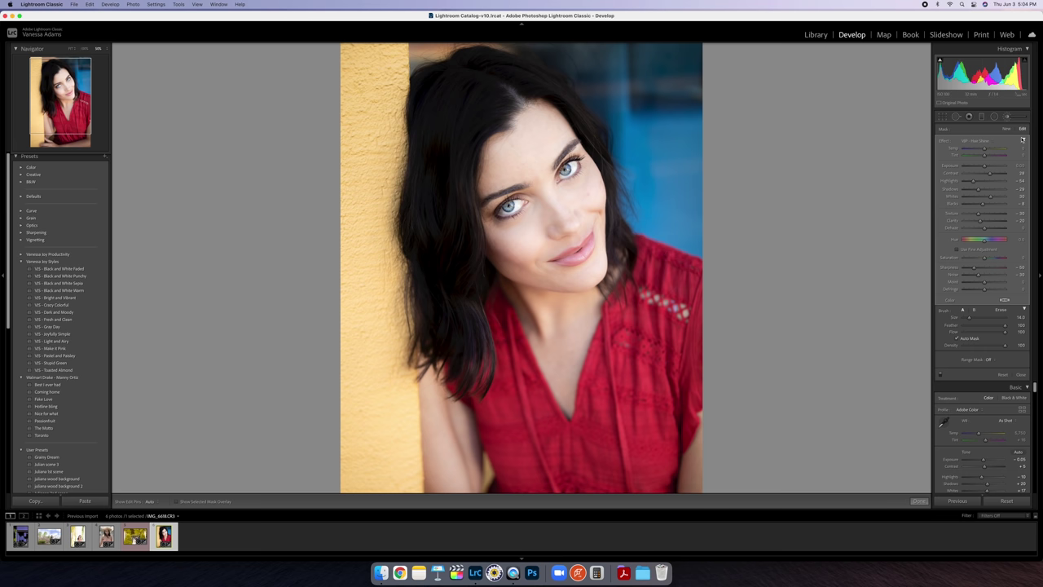
Step: Lower the Hair Shine adjustment's Amount to 20 and raise its Whites
drag(984, 149, 976, 149)
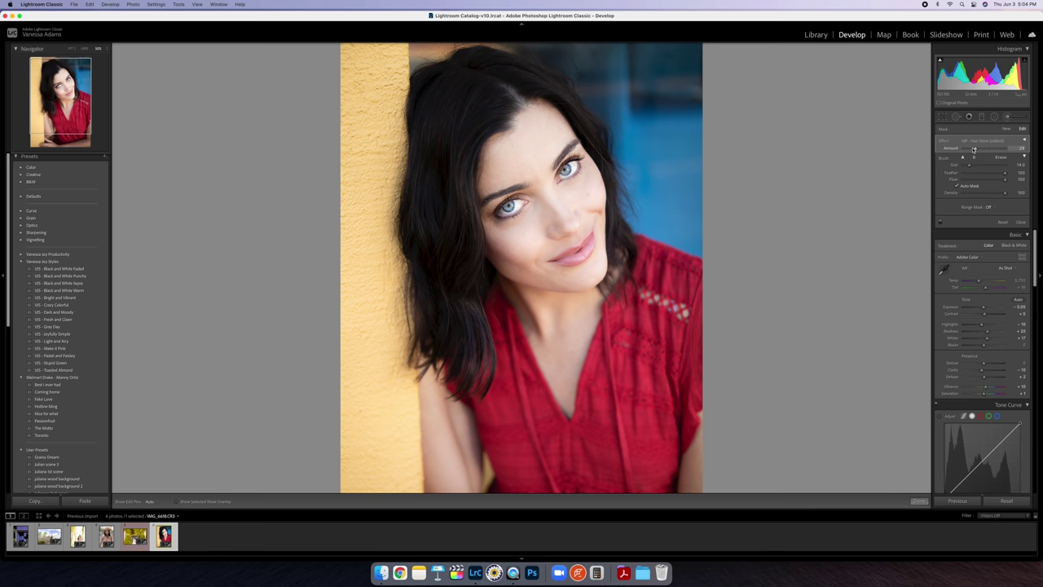
click(1024, 140)
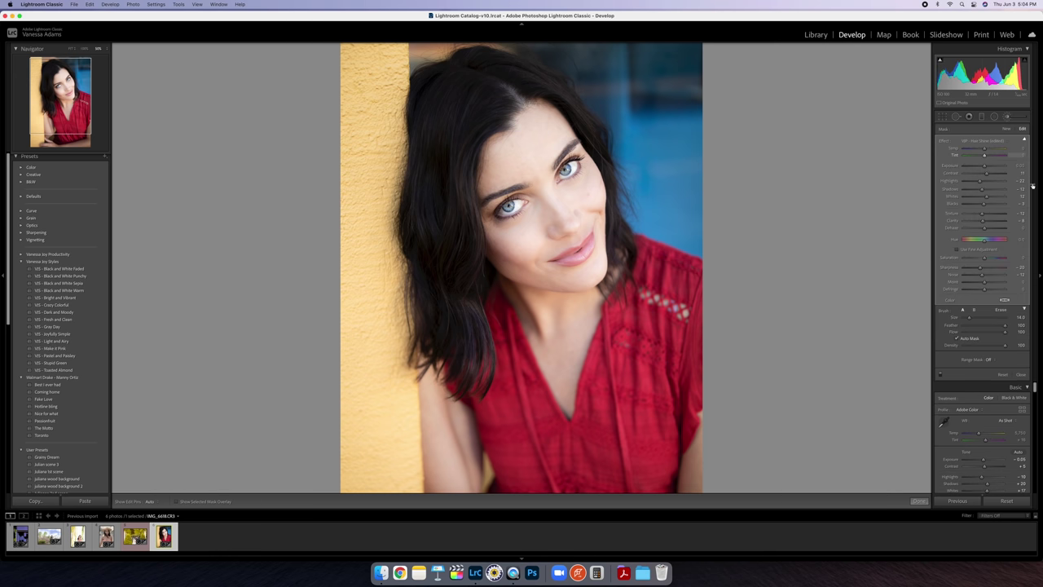
click(993, 198)
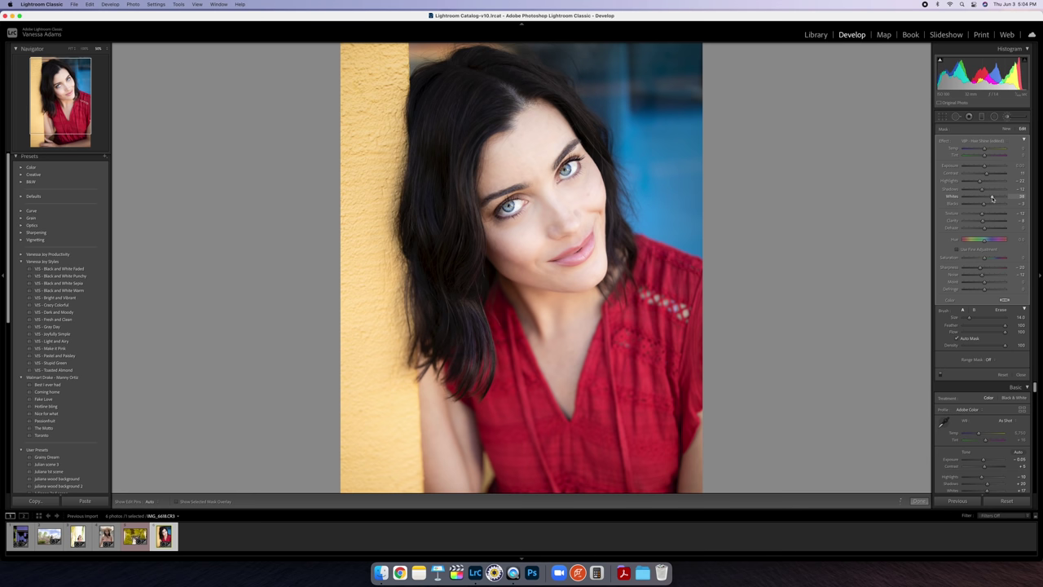
drag(992, 198, 991, 198)
Step: Add a Contour brush adjustment and paint it along the woman's jawline
click(988, 141)
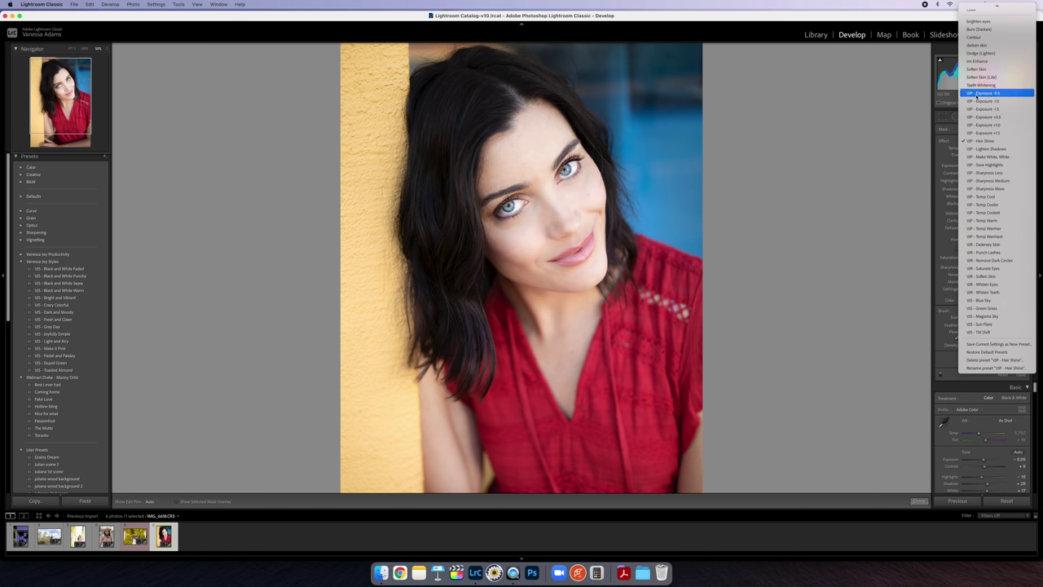
click(979, 36)
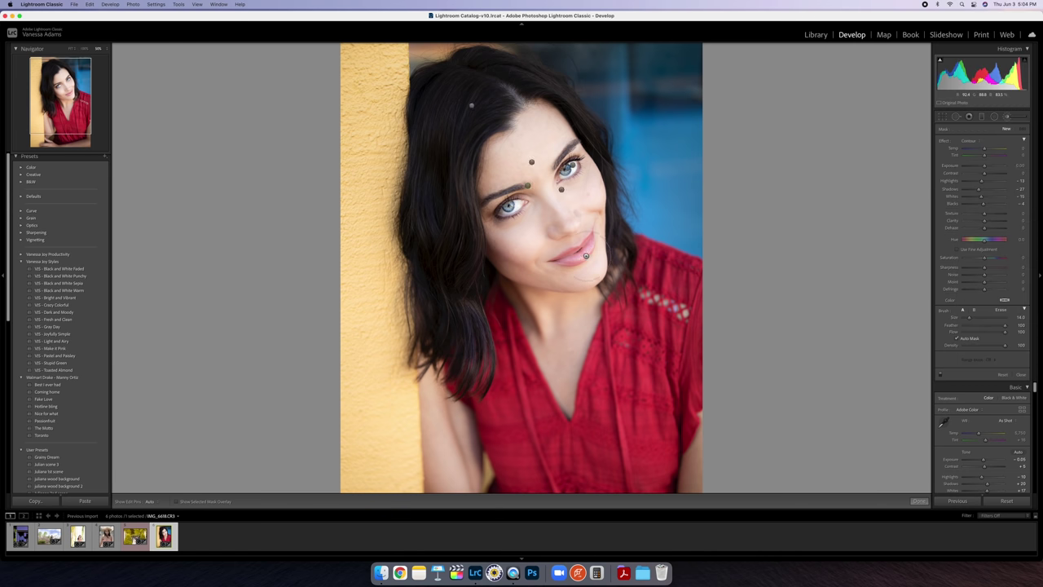
key(h)
mouse_move(493, 295)
mouse_down()
mouse_move(554, 331)
mouse_move(530, 371)
mouse_move(552, 397)
mouse_move(566, 394)
mouse_up()
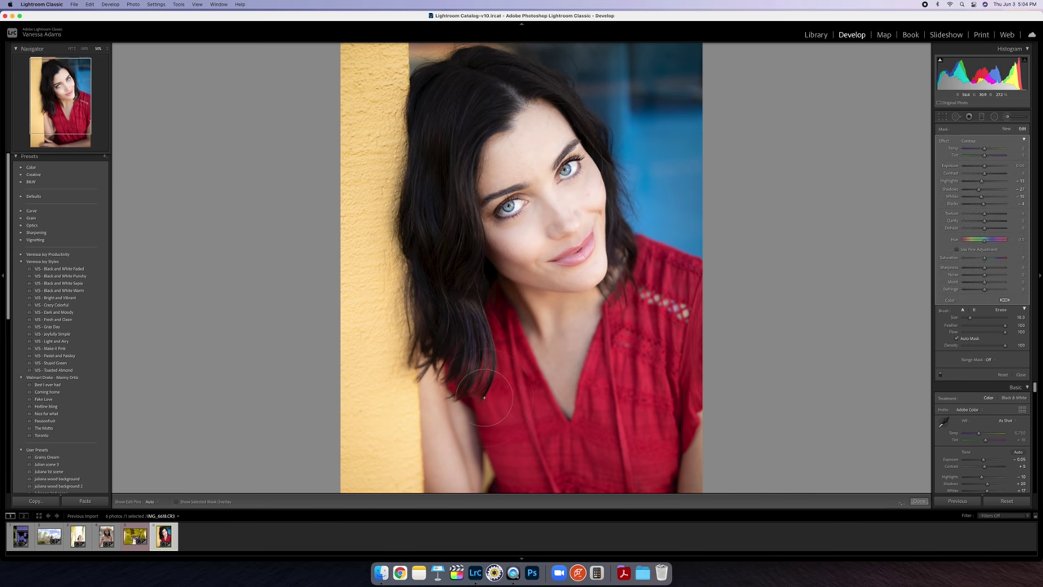
key(h)
drag(447, 428, 471, 479)
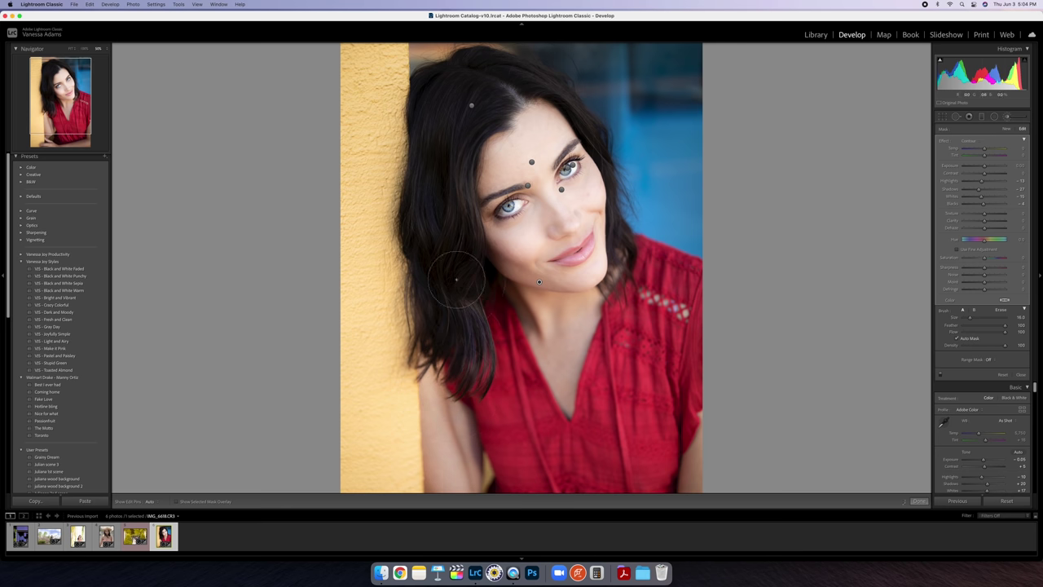
Step: Shrink the brush and paint the Contour adjustment over the woman's outer cheek and forehead near the hairline
key(bracketleft)
key(bracketleft)
key(bracketleft)
key(bracketleft)
key(bracketleft)
mouse_move(604, 171)
mouse_down()
mouse_move(607, 229)
mouse_move(605, 168)
mouse_up()
key(h)
mouse_move(545, 109)
mouse_down()
mouse_move(481, 131)
mouse_move(479, 178)
mouse_move(508, 124)
mouse_up()
key(h)
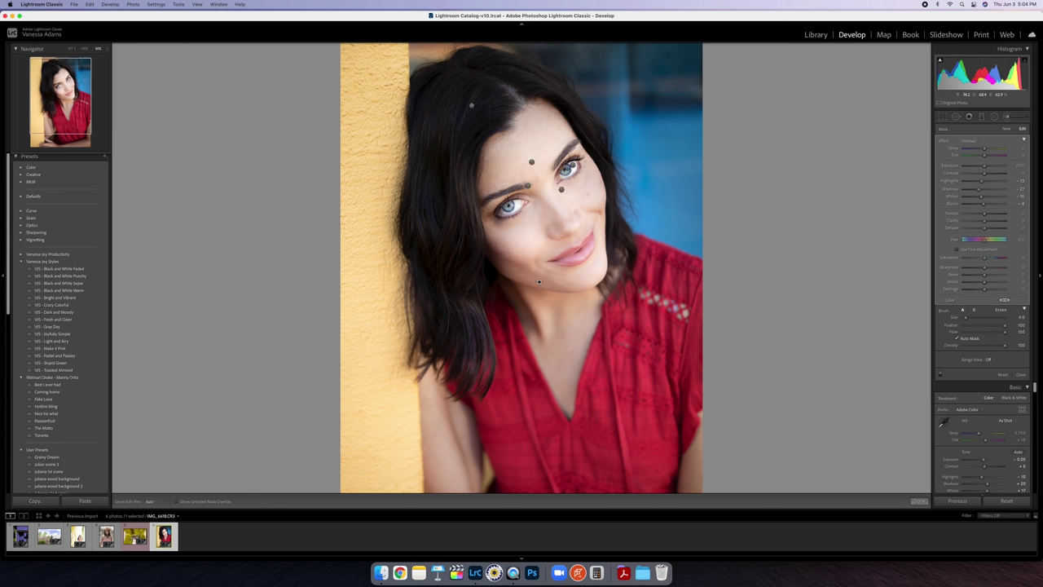
key(h)
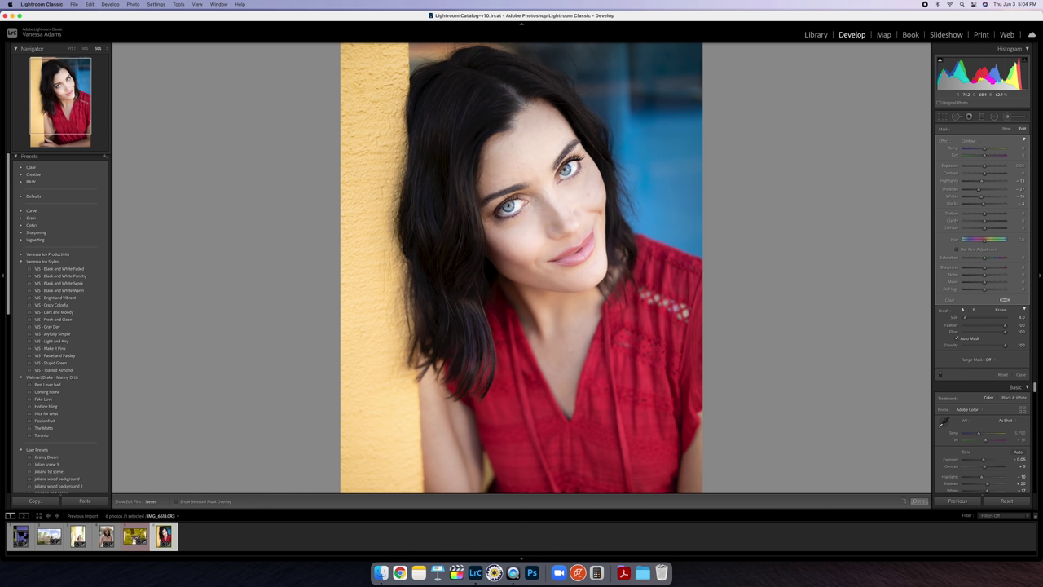
key(h)
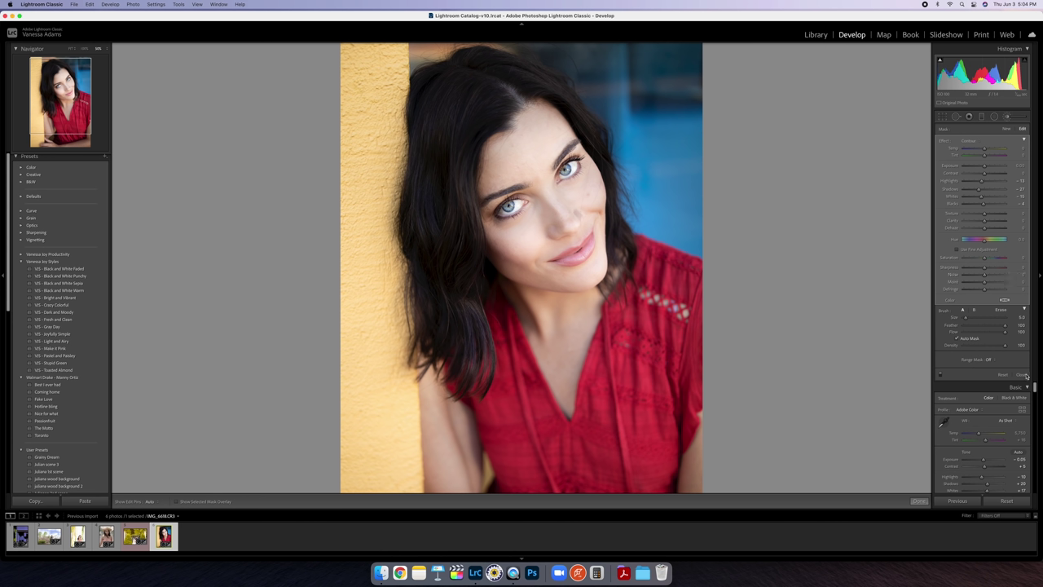
Step: Switch the Contour brush to Erase at a smaller size, and compare the portrait with its unedited version
click(1000, 310)
key(bracketleft)
key(h)
key(8)
key(9)
key(h)
key(h)
key(backslash)
key(backslash)
key(backslash)
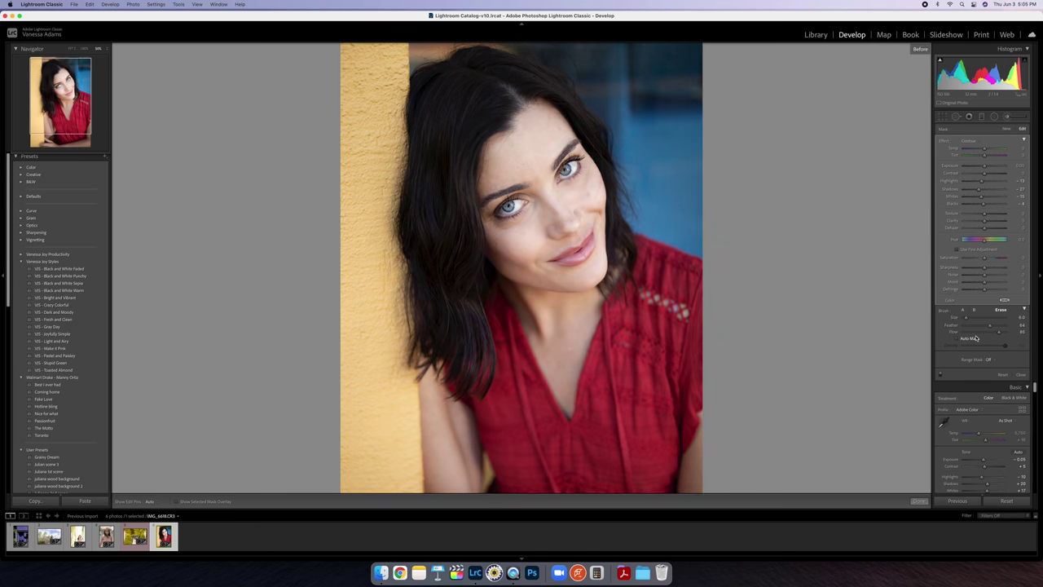
key(backslash)
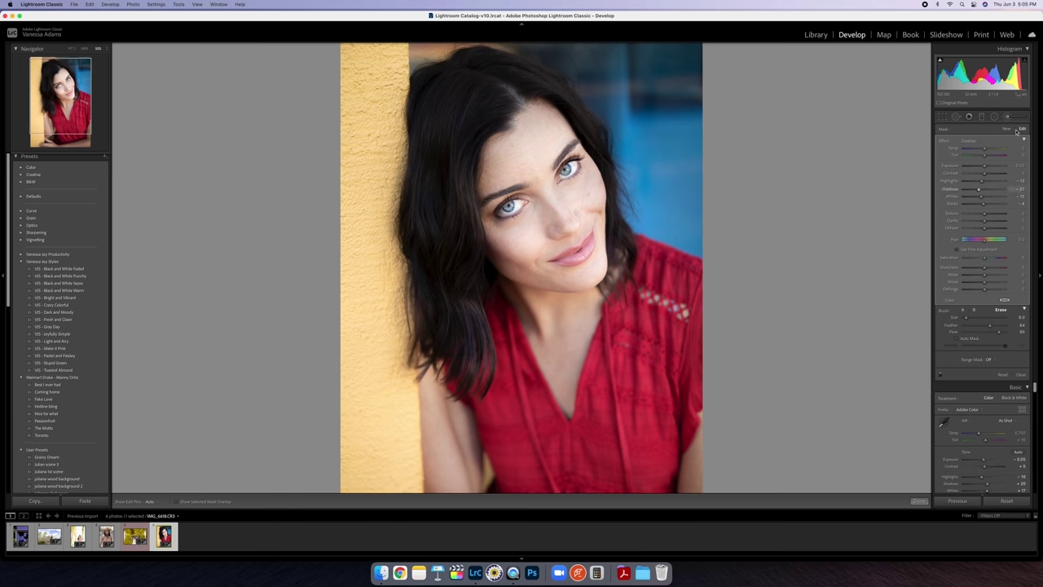
Step: Add a VJR - Soften Skin brush adjustment and paint it on the skin beneath the woman's eye
click(968, 141)
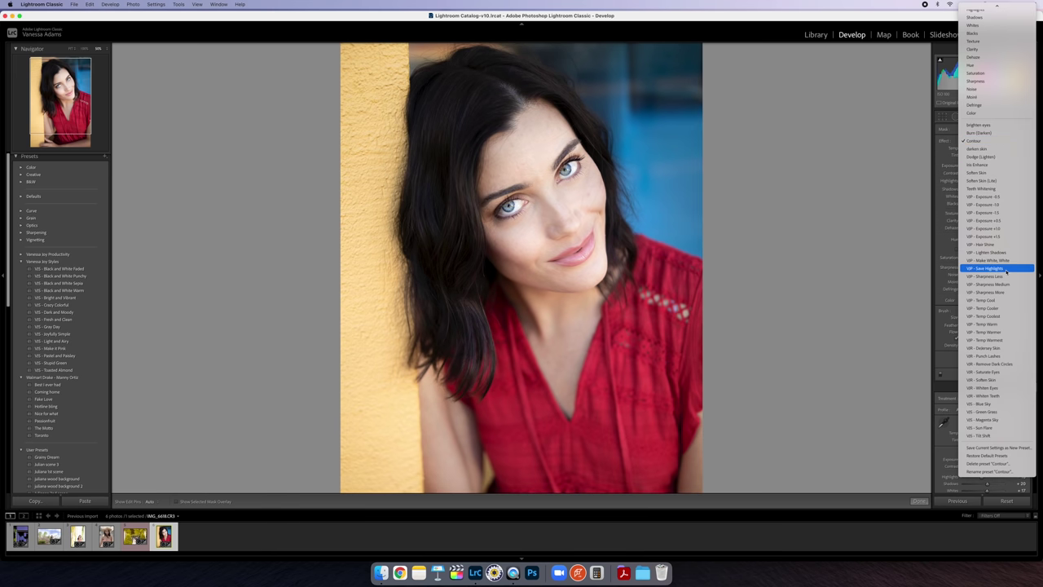
click(1001, 379)
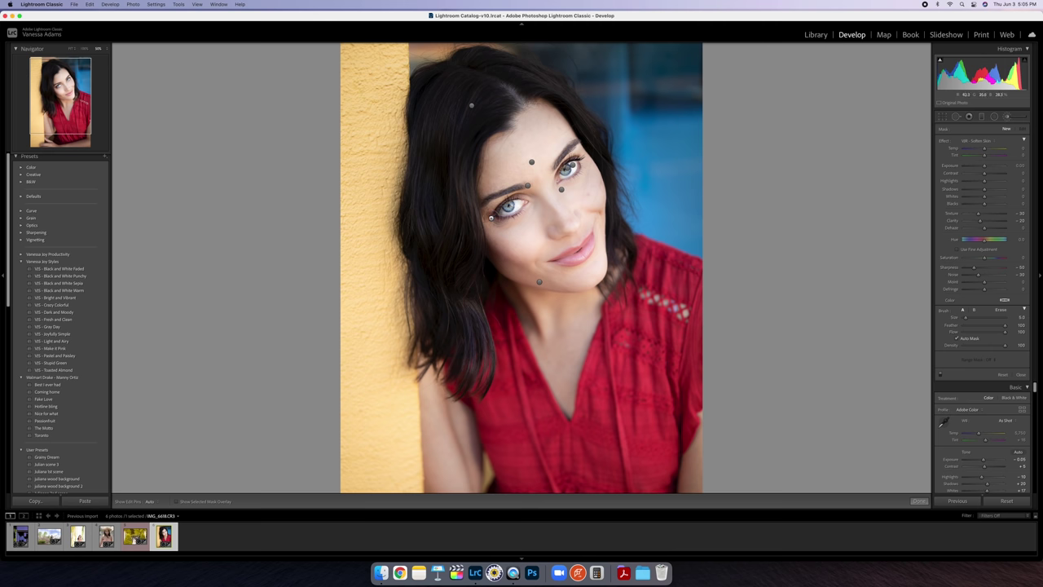
mouse_move(497, 229)
mouse_down()
mouse_move(491, 205)
mouse_move(484, 225)
mouse_up()
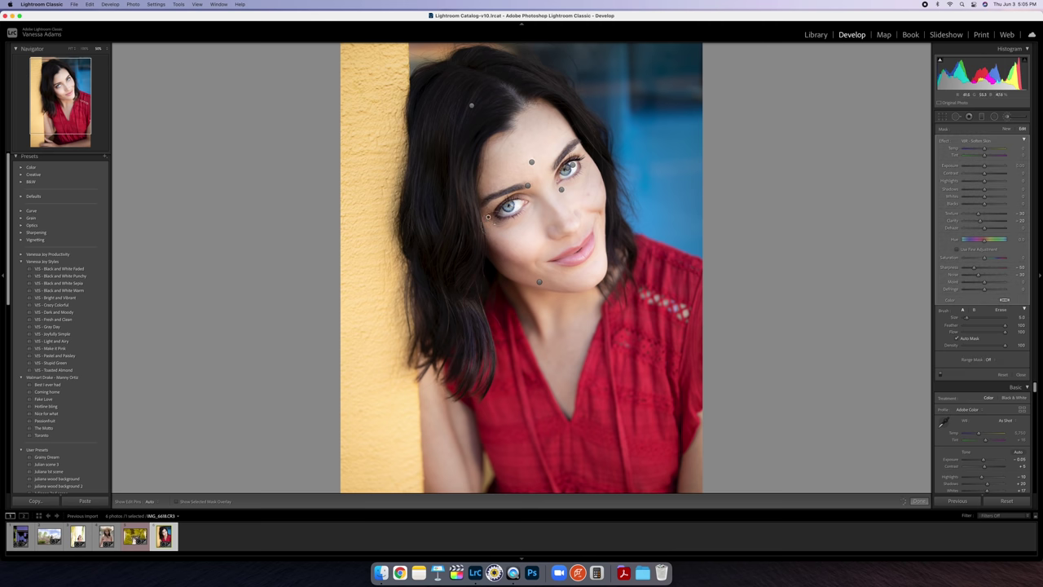
Step: Use Spot Removal in Heal mode on the woman's cheek and forehead, and undo the last spot
click(957, 117)
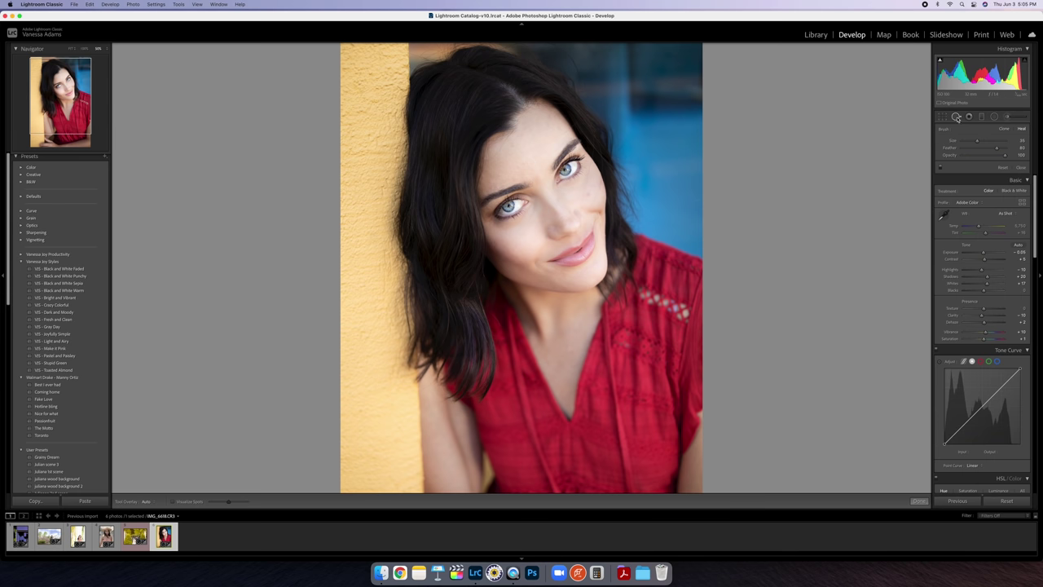
click(588, 194)
click(524, 134)
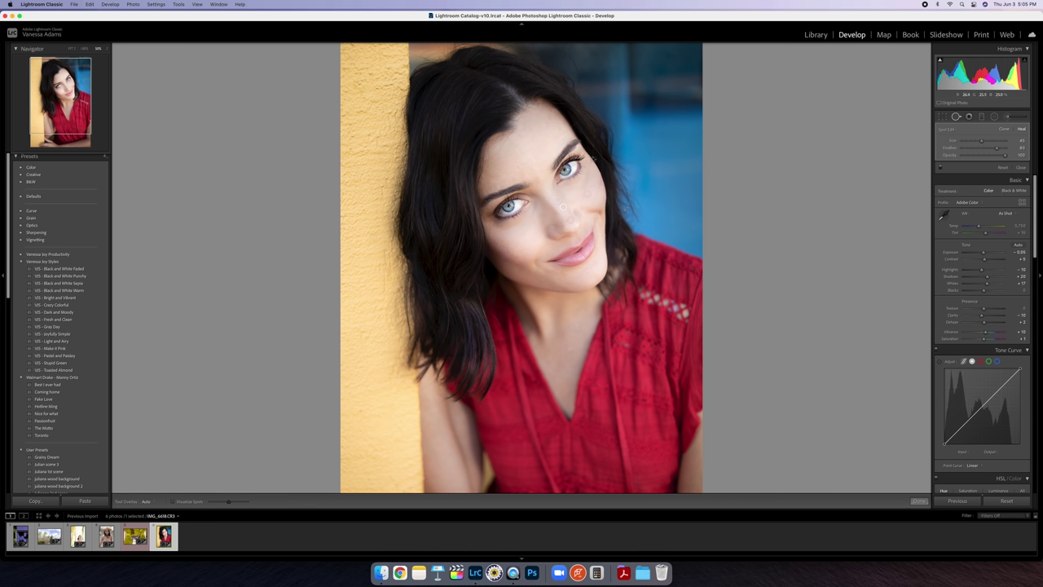
click(591, 163)
key(super+z)
Step: Resize the healing brush and heal the blemishes on the cheek below the woman's eye
key(super+equal)
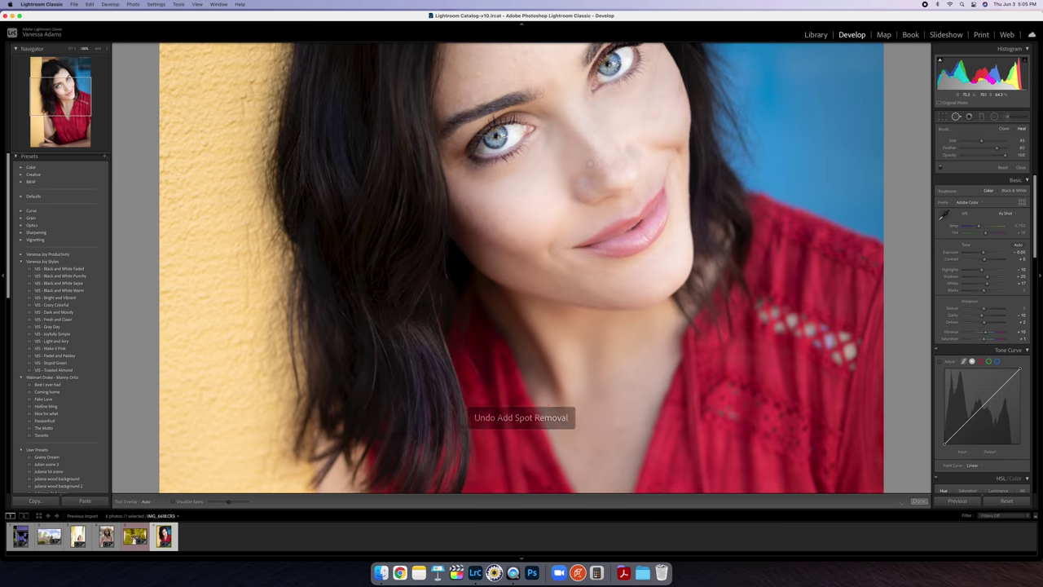
scroll(650, 128, up, 3)
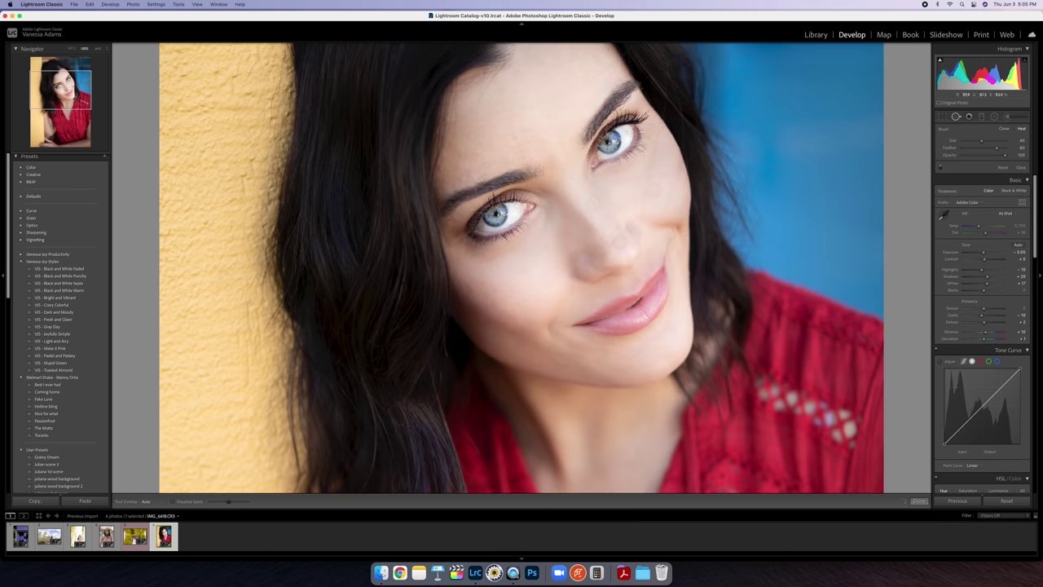
key(bracketleft)
key(bracketleft)
key(bracketright)
key(bracketright)
key(bracketright)
key(bracketright)
key(bracketright)
drag(659, 131, 640, 224)
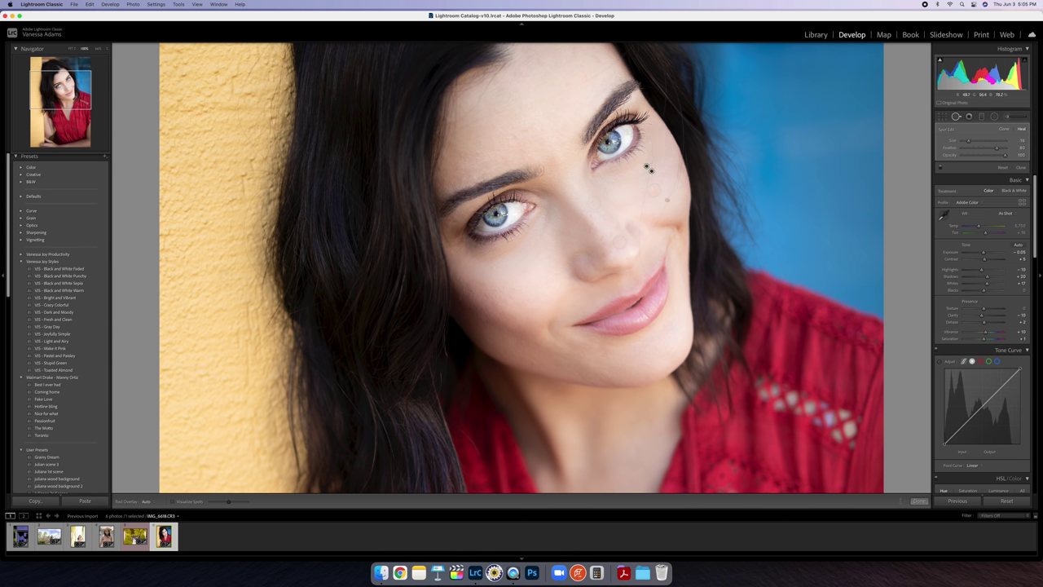
Step: Heal the remaining spots above the woman's lip and on her cheek, close Spot Removal, and fit the whole portrait in view
scroll(648, 195, down, 3)
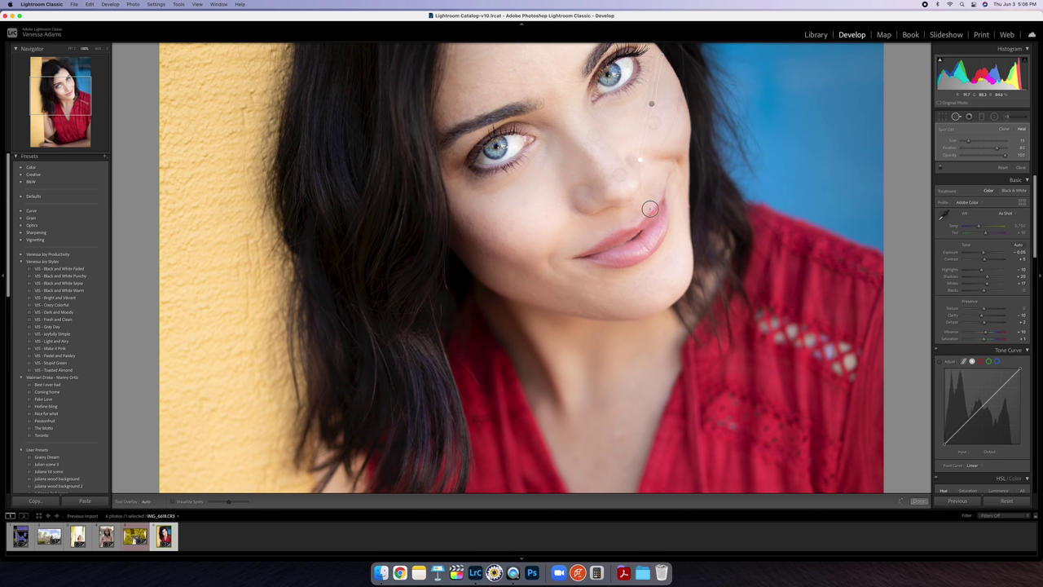
drag(650, 208, 641, 181)
drag(678, 89, 676, 118)
drag(629, 174, 628, 256)
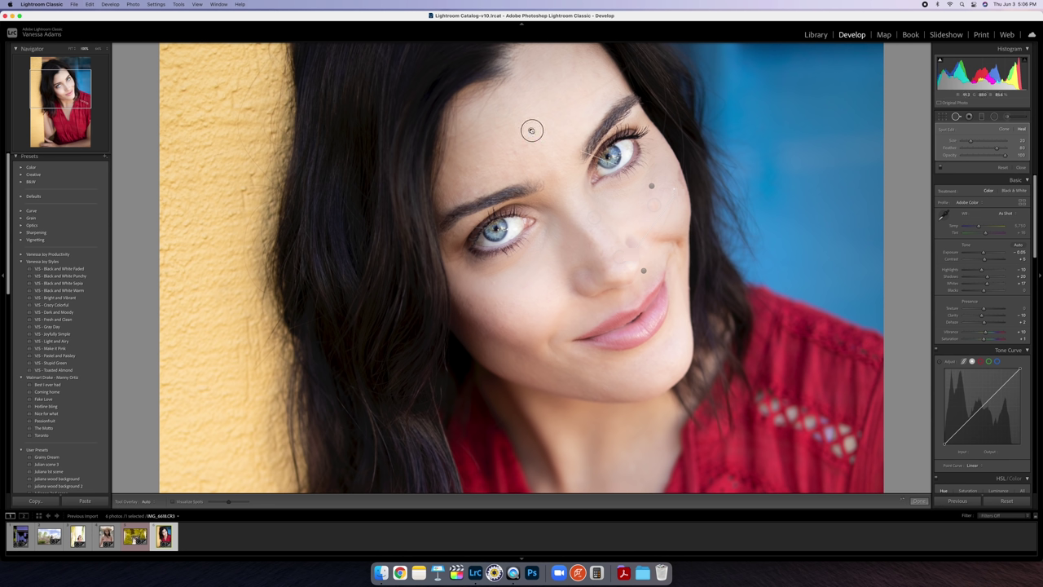
key(space)
click(673, 204)
drag(674, 208, 644, 258)
click(648, 191)
click(1020, 167)
click(710, 169)
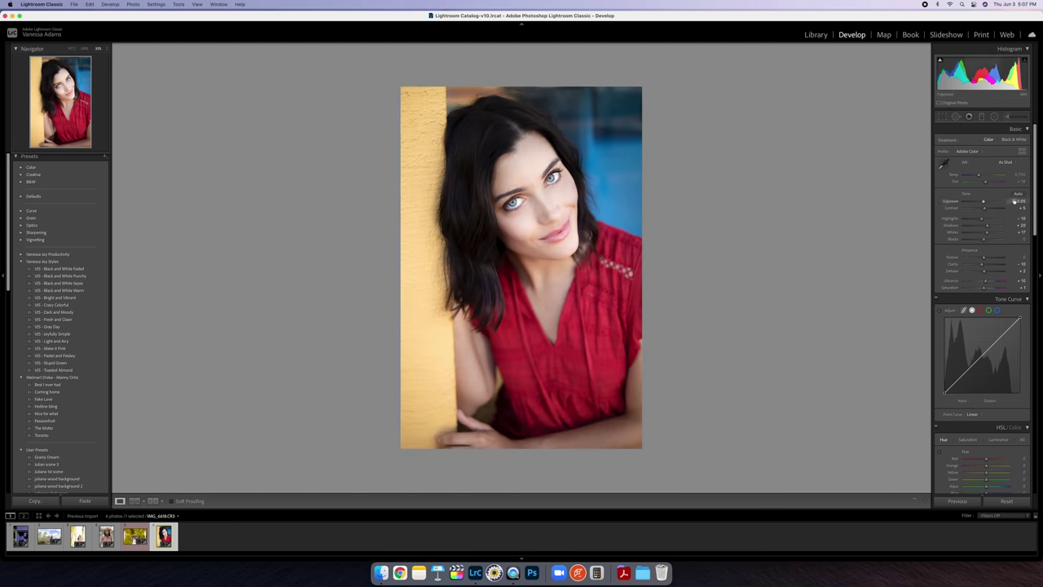
Step: Compare the before and after versions of the red-dress portrait, the couple between the hedges, the hat portrait and the ivy-wall photo
key(backslash)
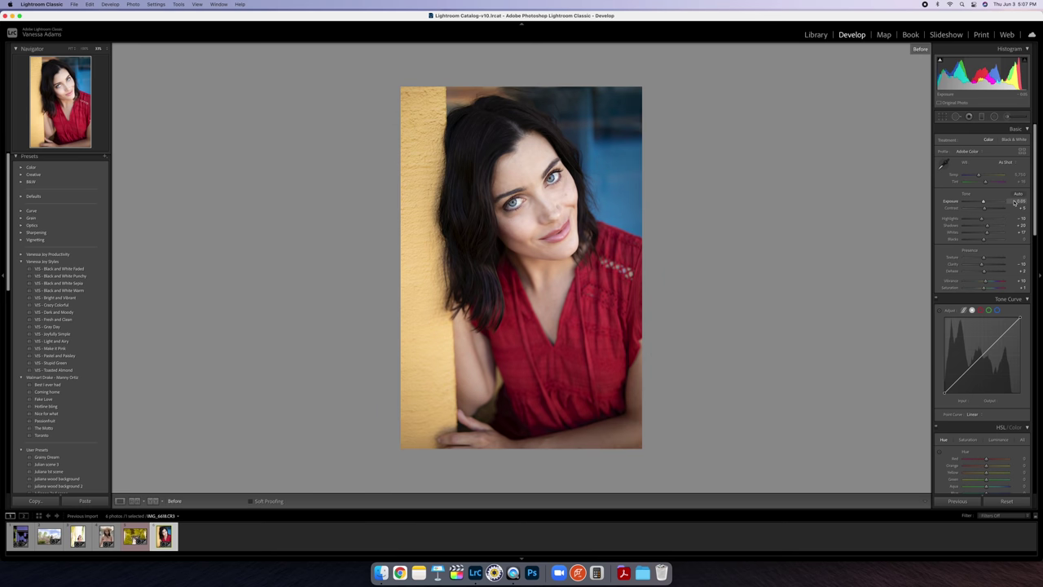
key(Left)
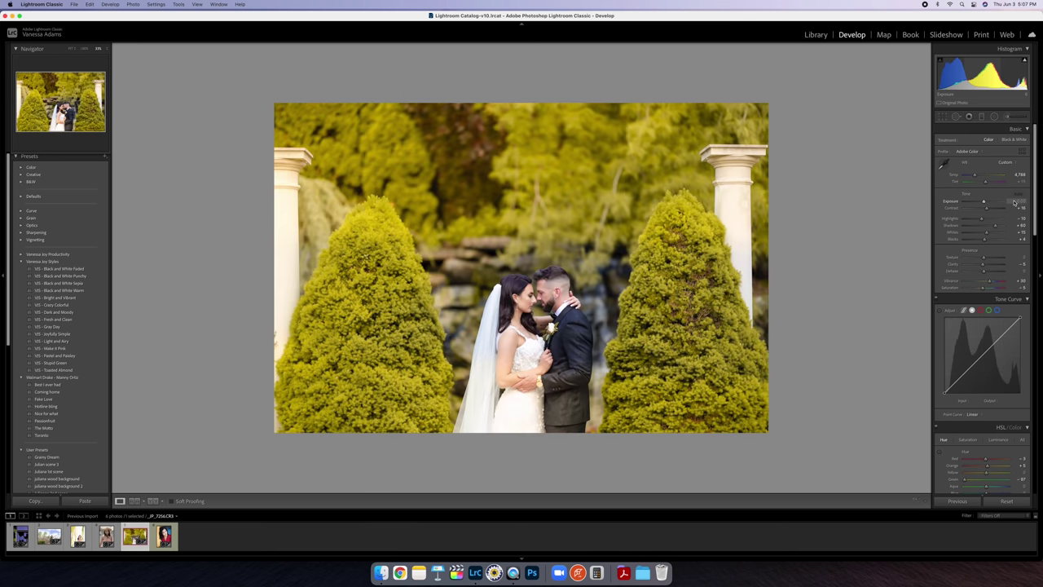
key(backslash)
key(backslash)
key(Left)
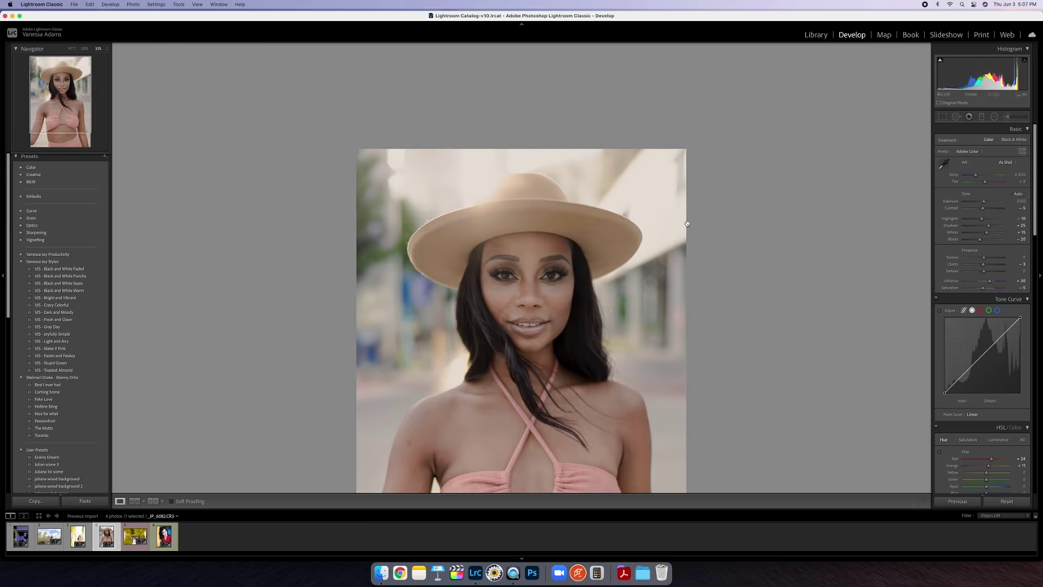
key(super+minus)
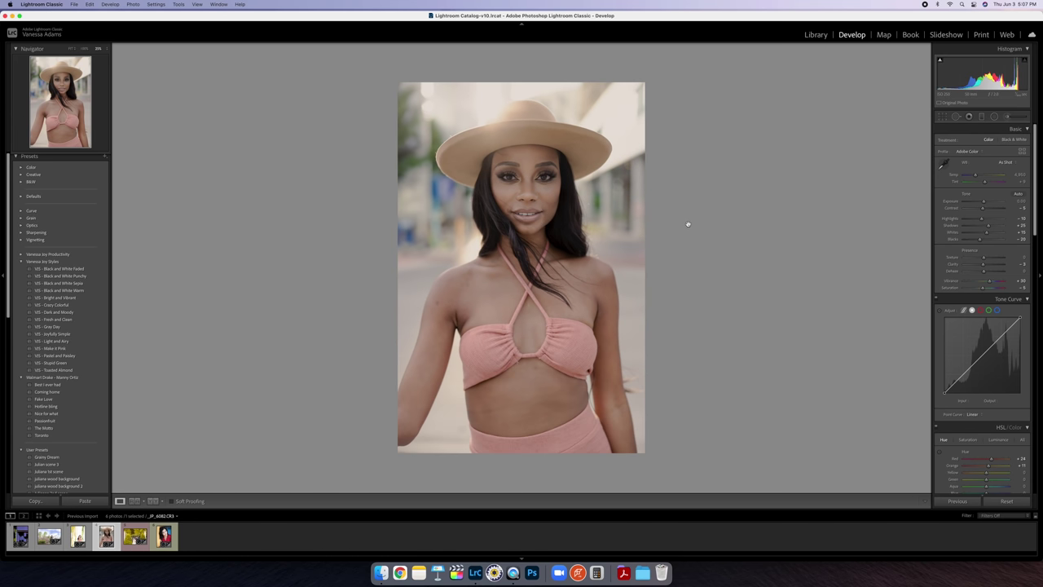
key(backslash)
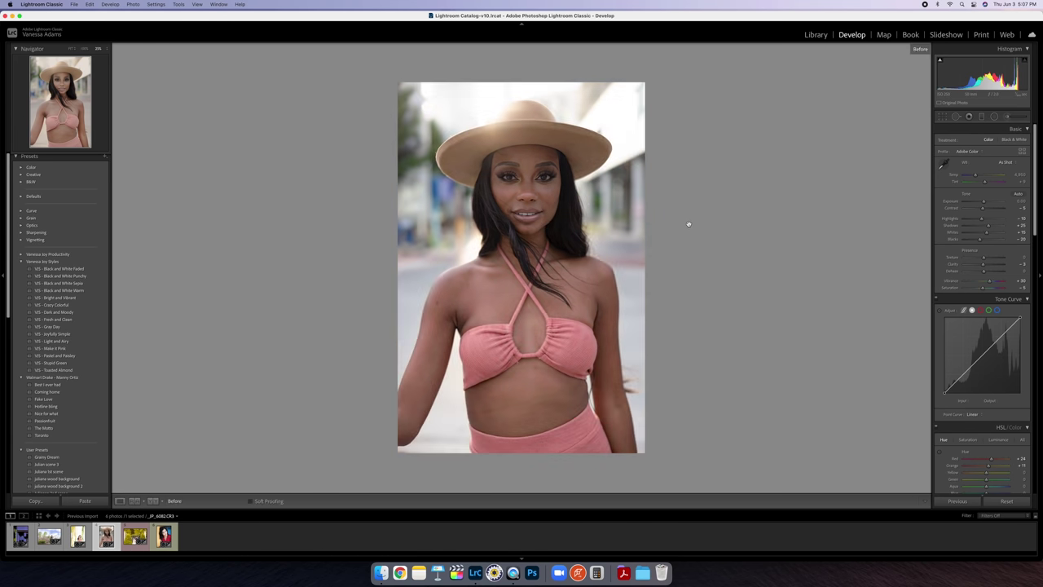
key(backslash)
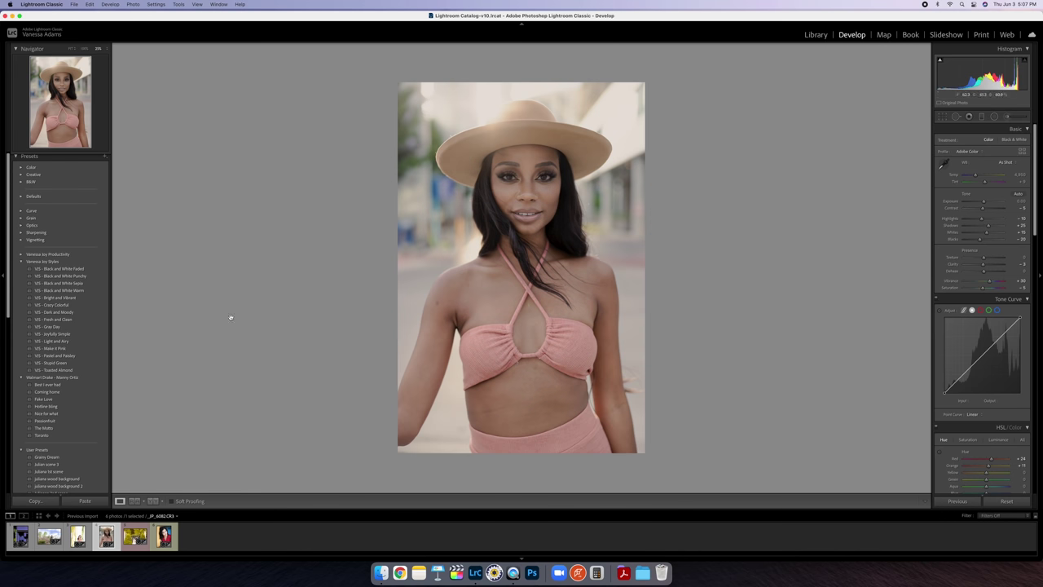
key(Left)
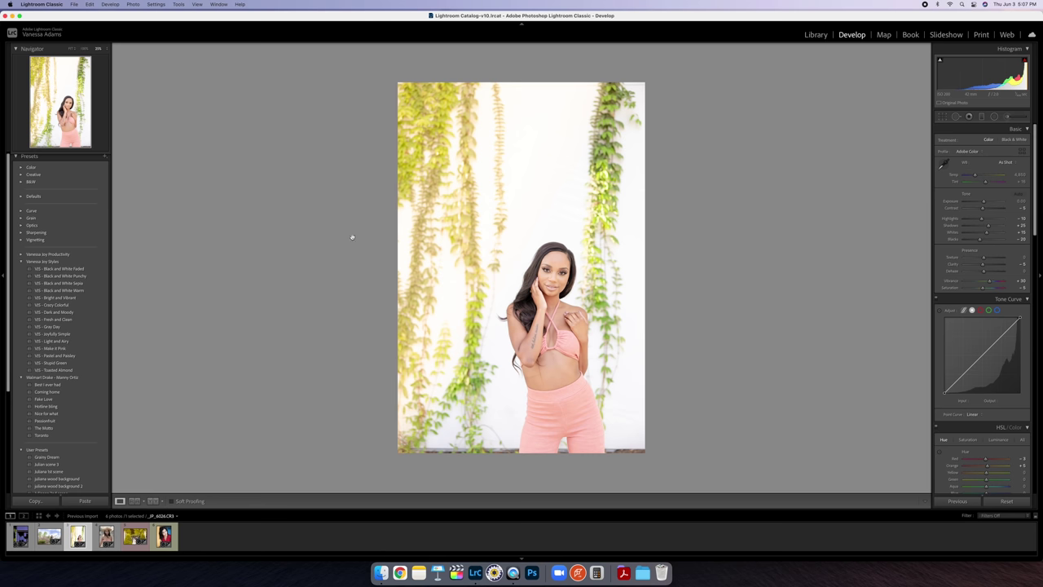
key(backslash)
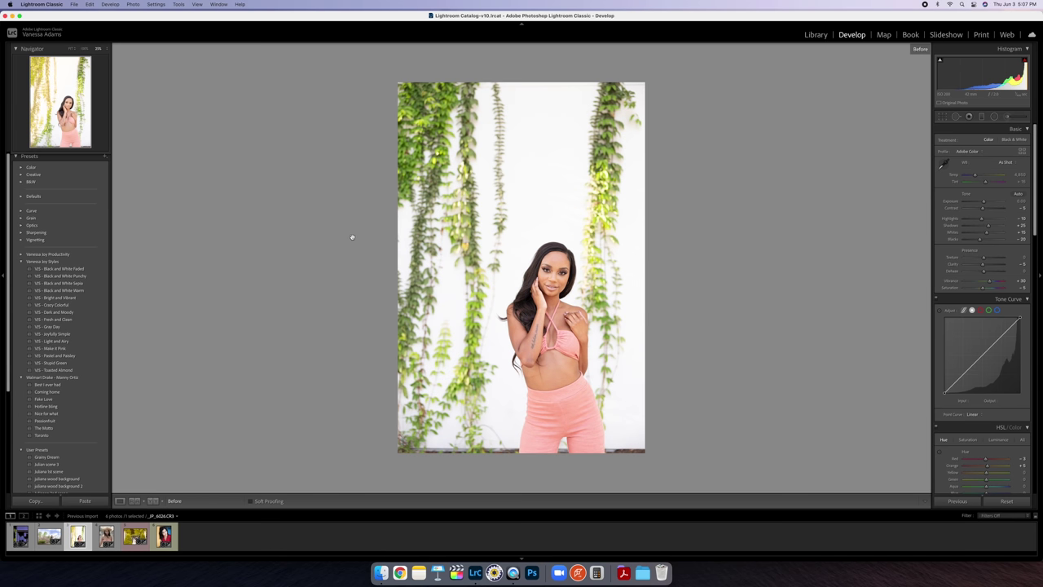
key(backslash)
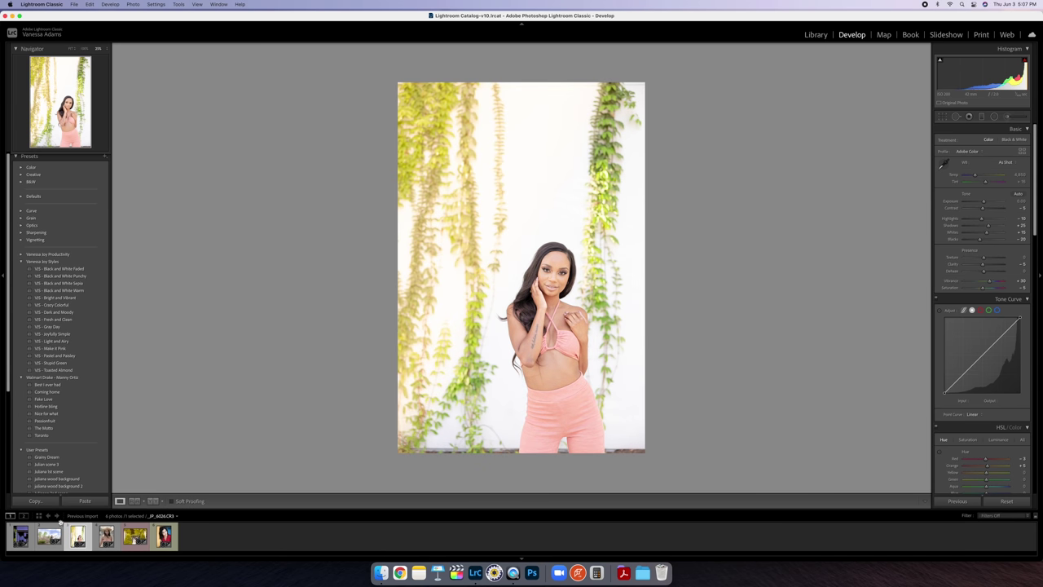
Step: Compare the before and after versions of the couple under the cloudy sky and the silhouetted couple
key(Left)
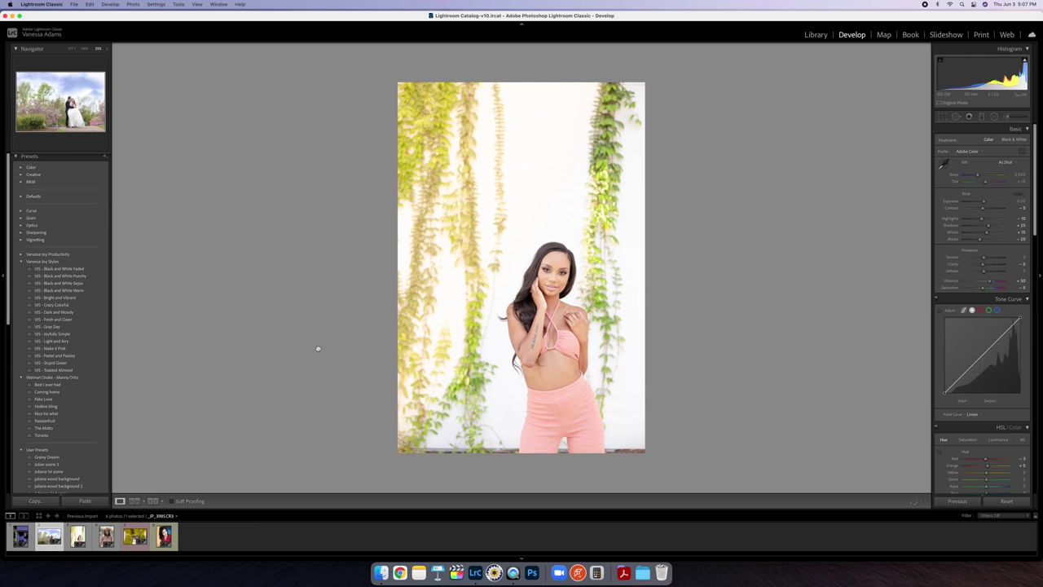
key(backslash)
key(backslash)
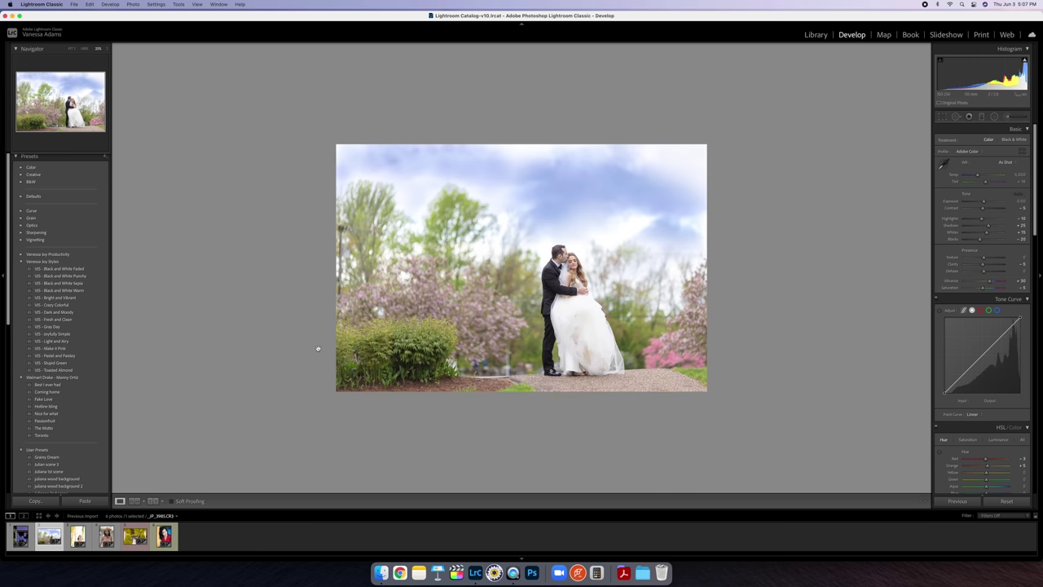
key(backslash)
key(backslash)
key(backslash)
click(31, 529)
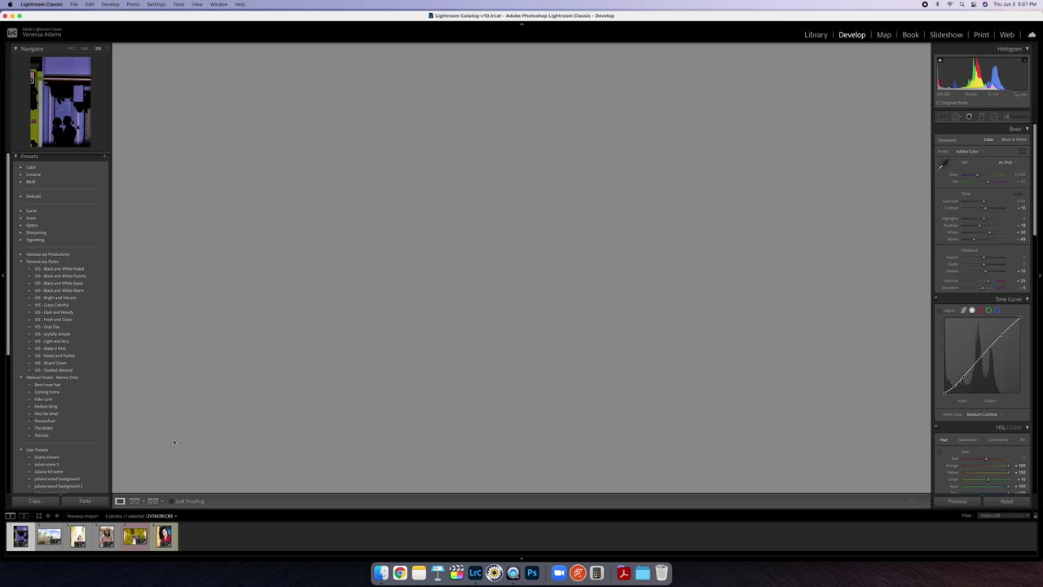
key(backslash)
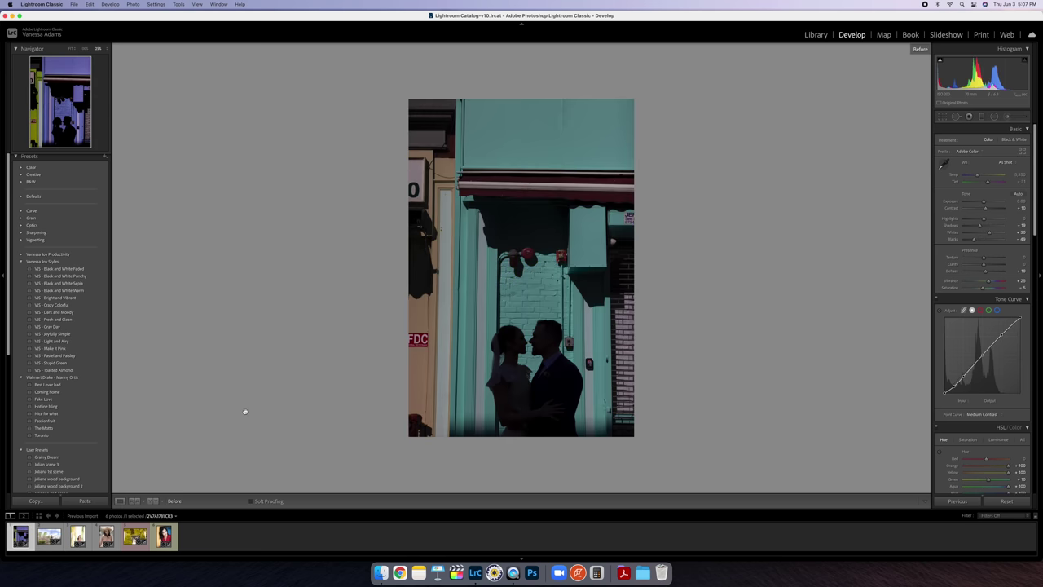
key(backslash)
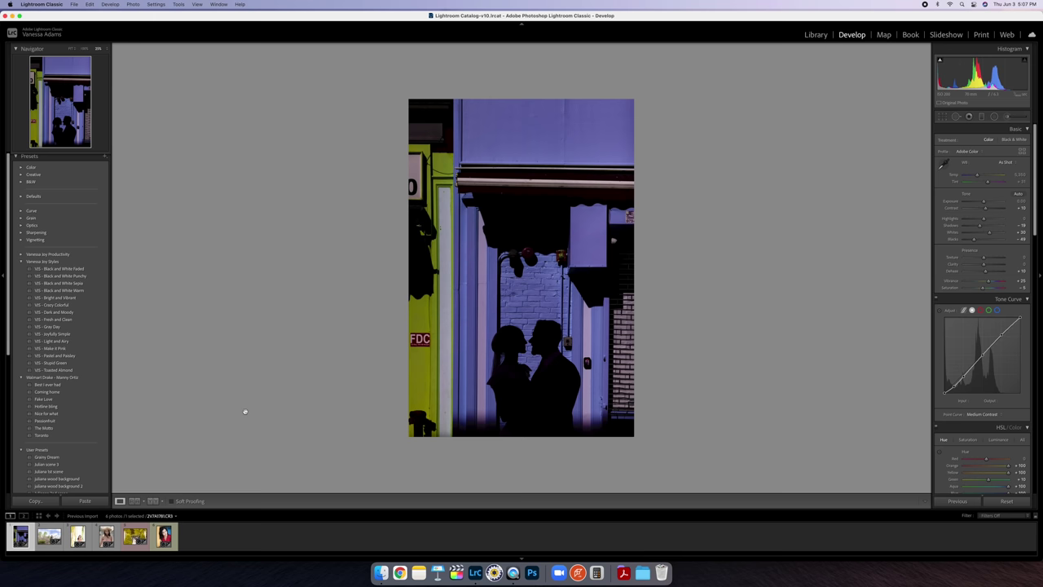
key(backslash)
key(backslash)
Step: Select all six photos and show them together in Survey view with the surrounding panels hidden
key(super+a)
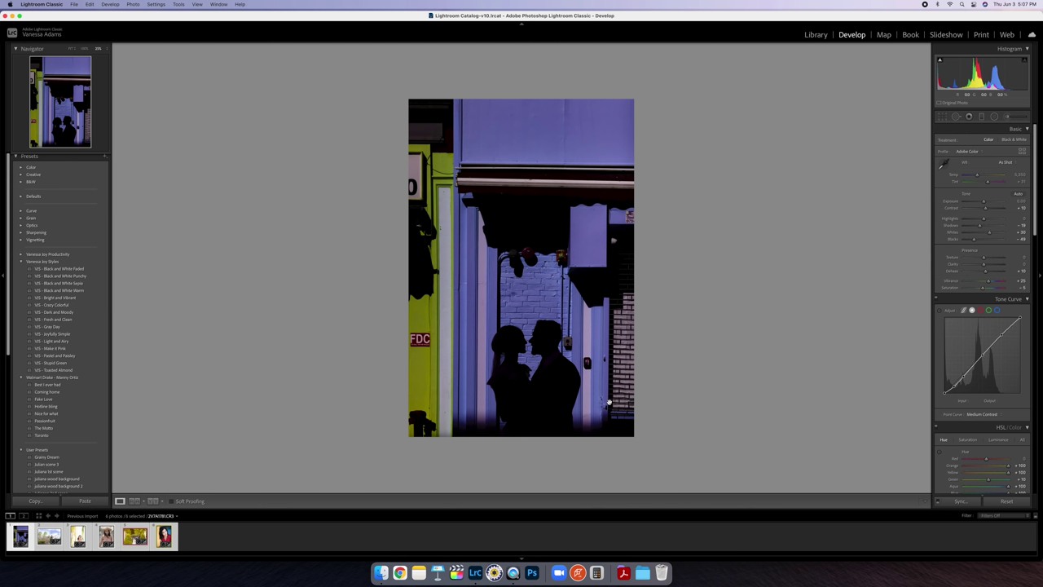
key(n)
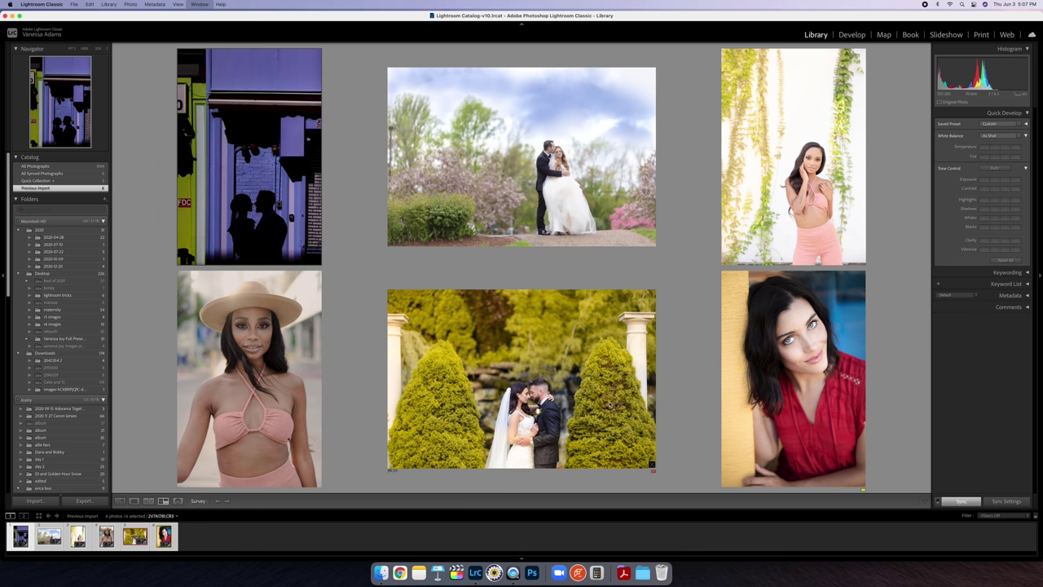
key(shift+Tab)
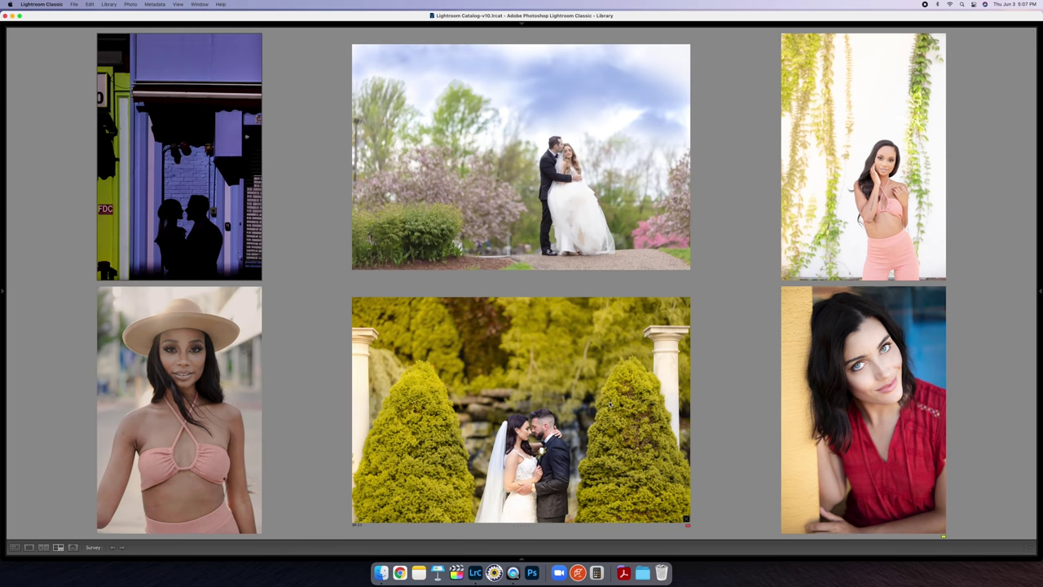